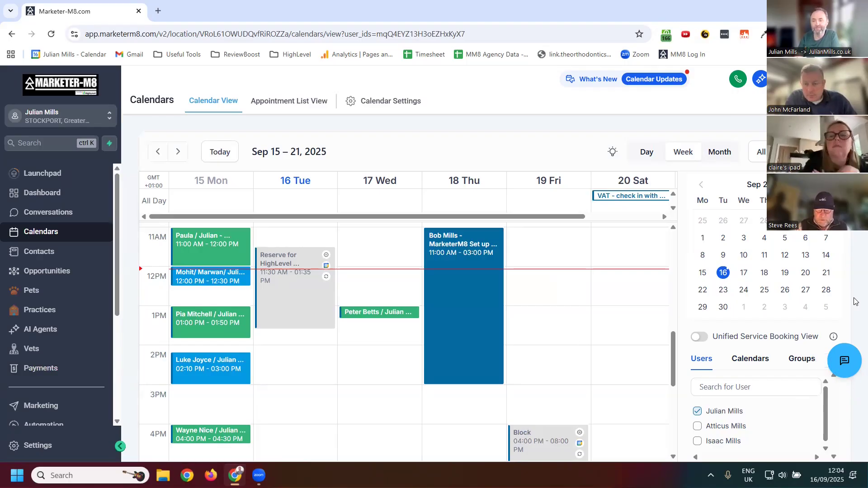
click(844, 351)
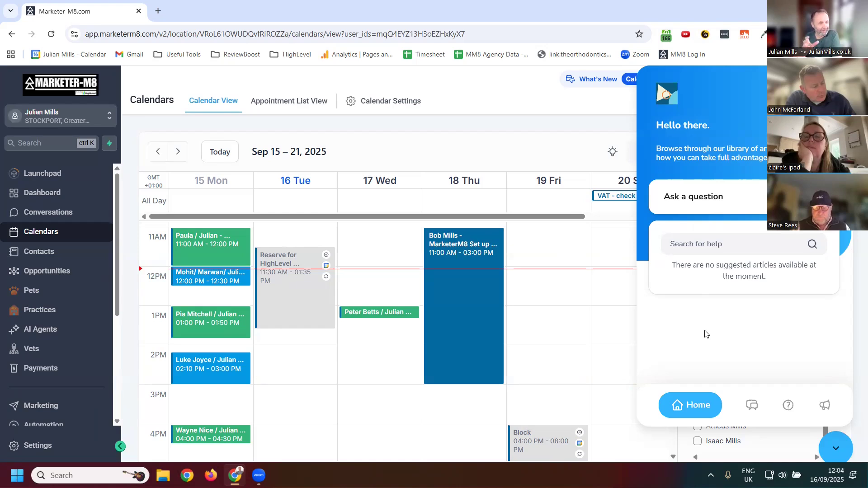
click(837, 448)
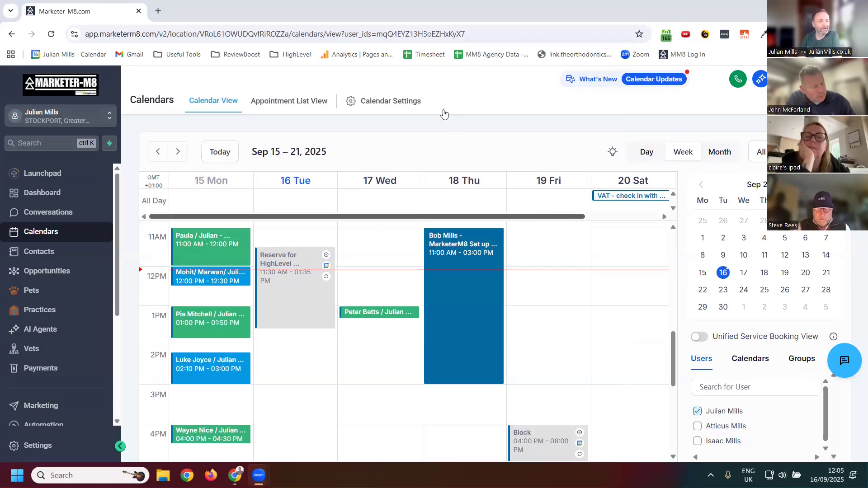
- Examine the blocked-off slots and booked appointments in the calendar for the week of September 15–21, 2025
click(41, 235)
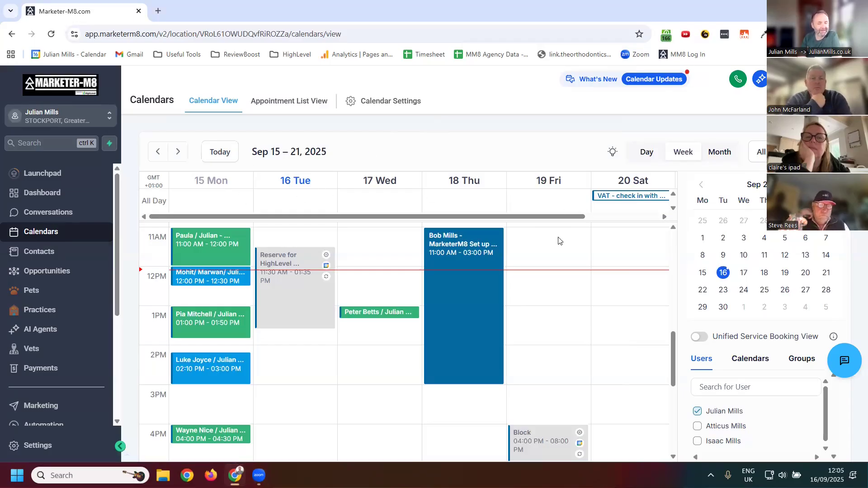
scroll(373, 294, up, 2)
scroll(370, 293, up, 5)
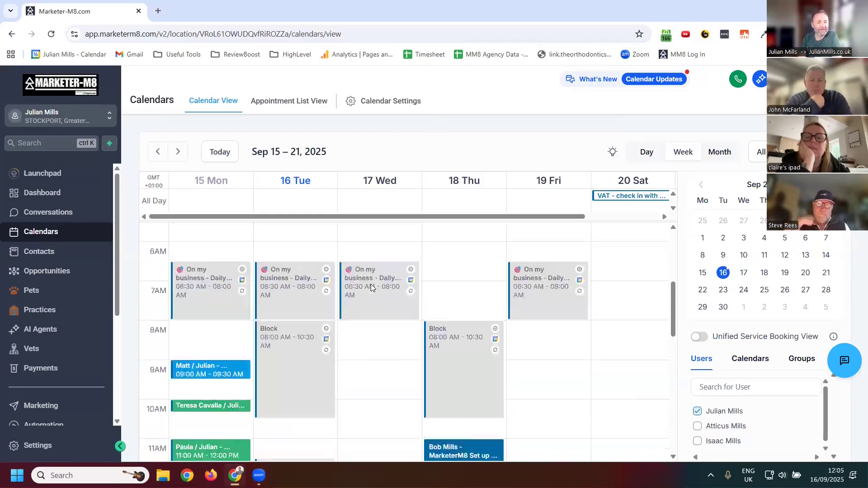
mouse_move(228, 290)
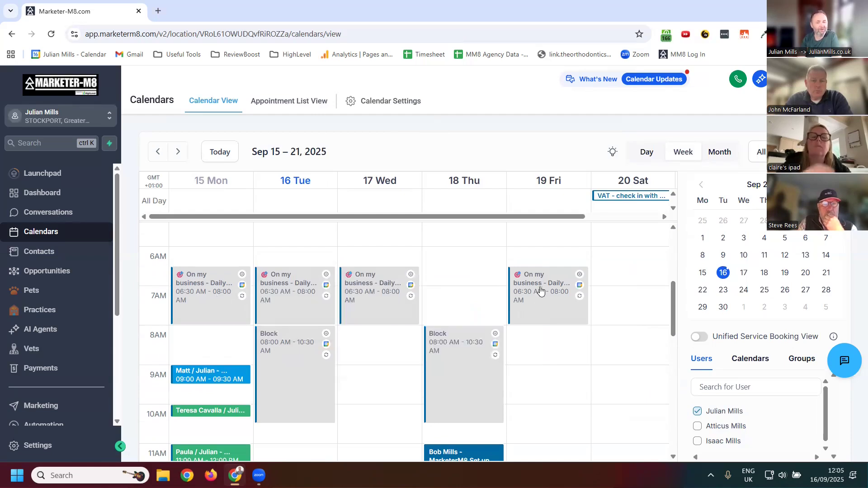
mouse_move(392, 323)
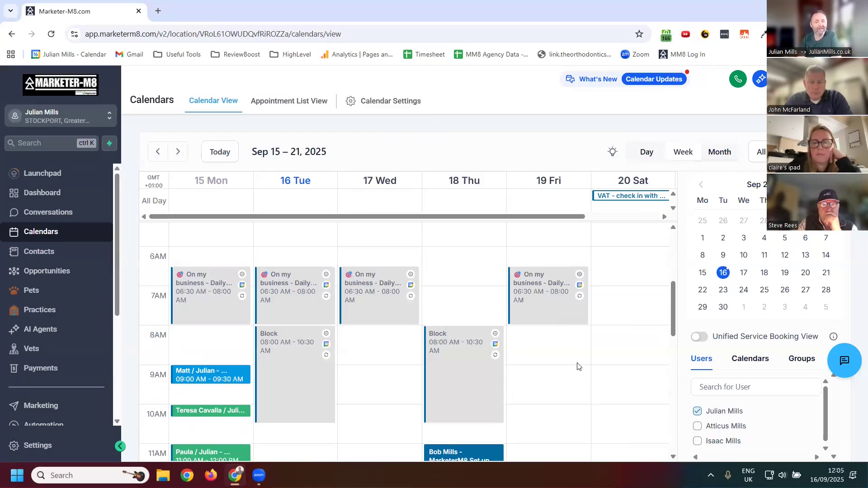
scroll(578, 366, down, 3)
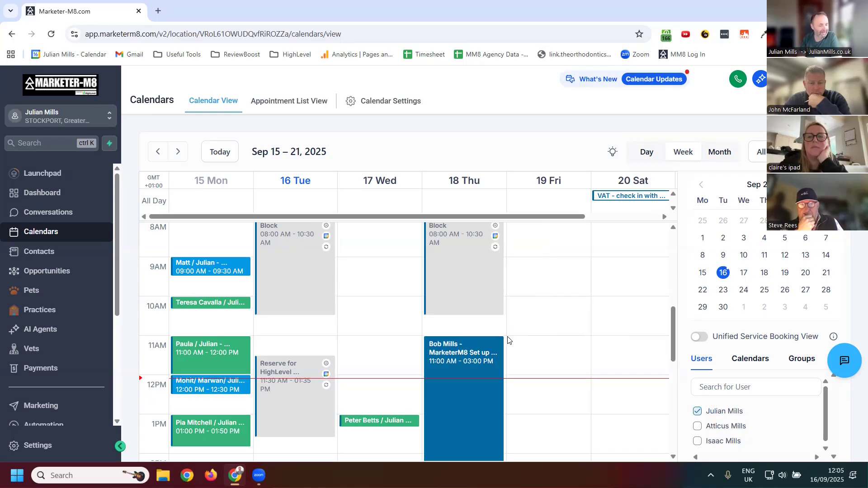
scroll(507, 340, down, 1)
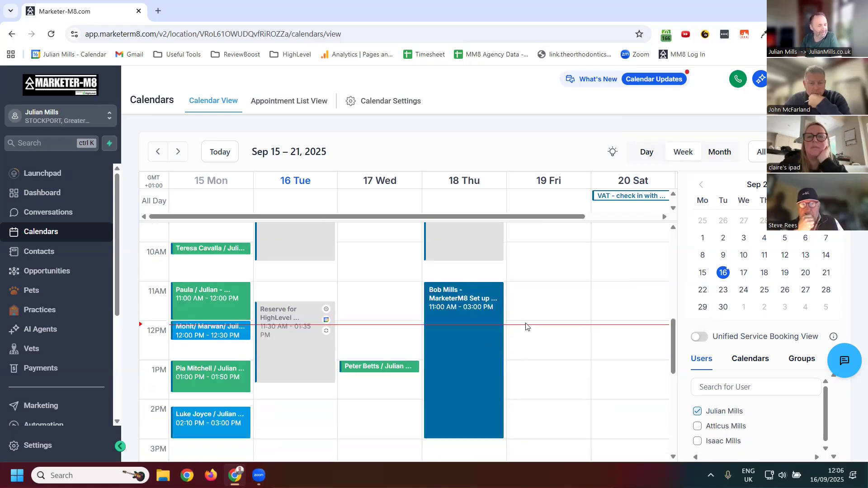
mouse_move(472, 346)
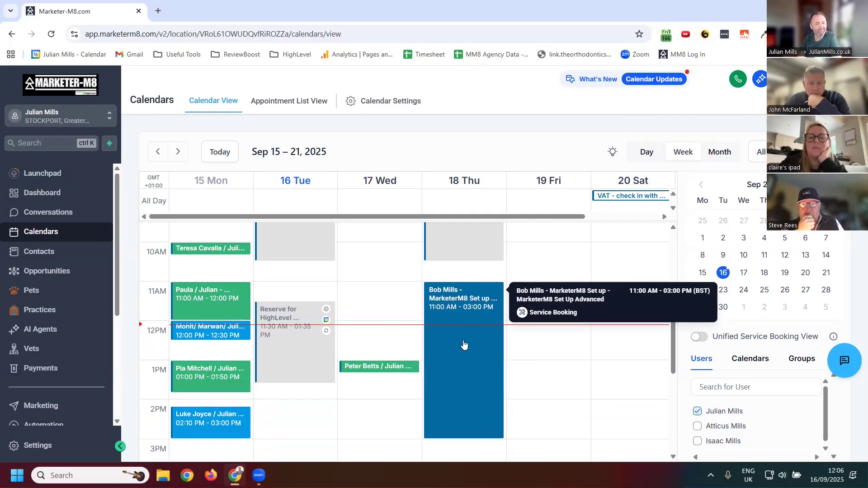
click(475, 273)
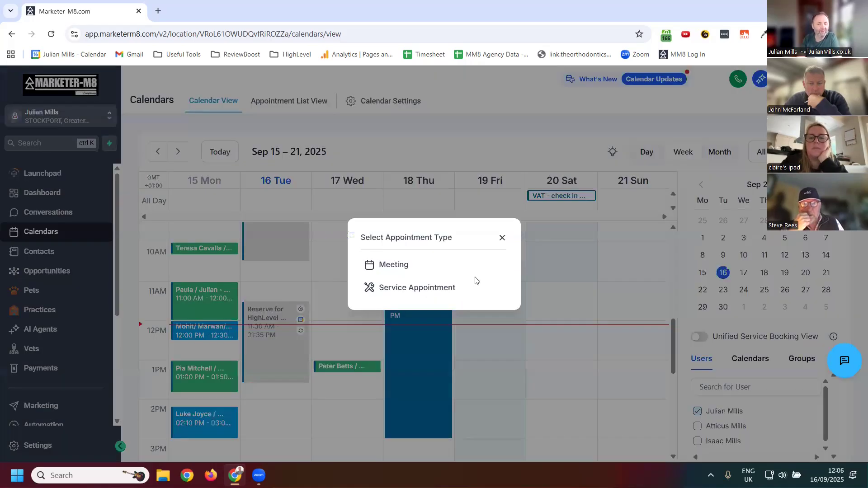
click(503, 239)
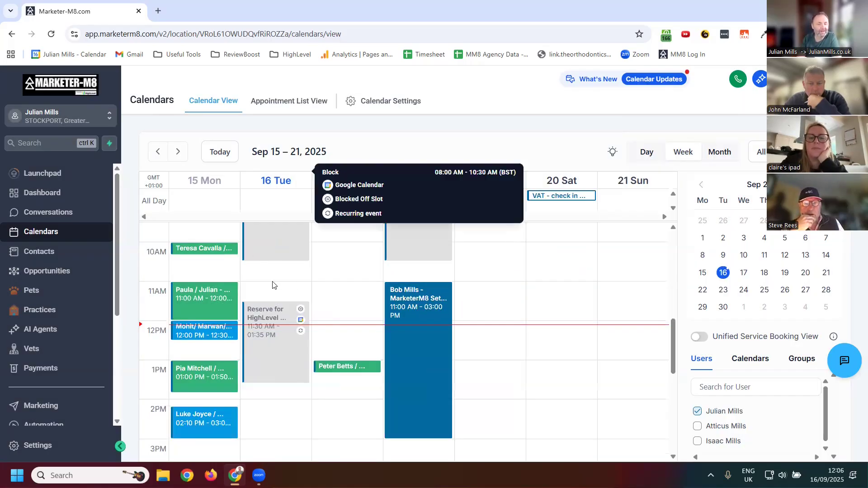
scroll(276, 294, up, 5)
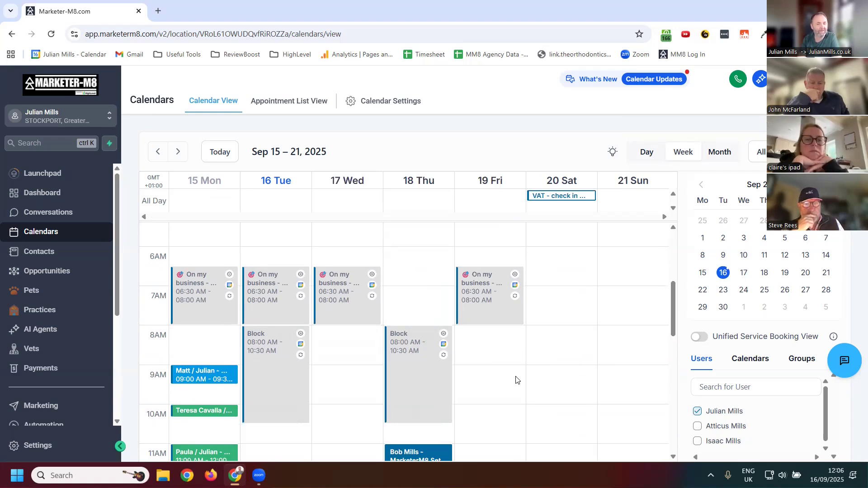
scroll(508, 378, down, 2)
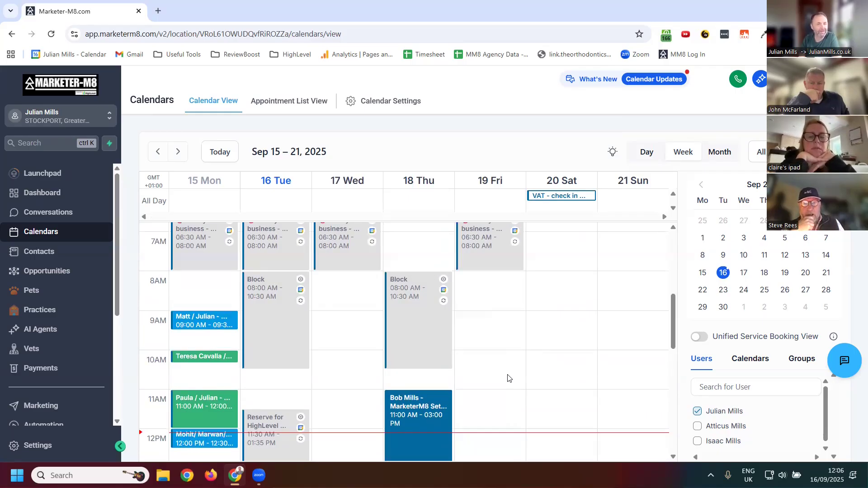
- Copy the permanent booking link of the Client Call - 1 Hour calendar from the calendar settings
click(405, 104)
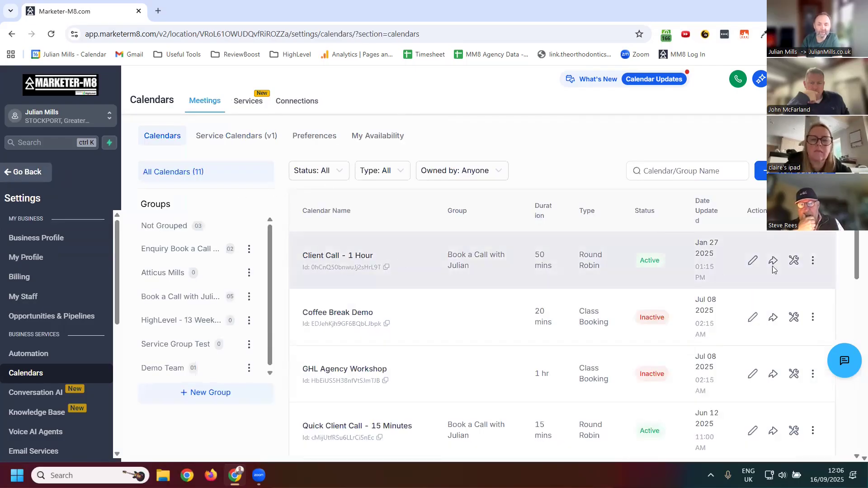
click(773, 262)
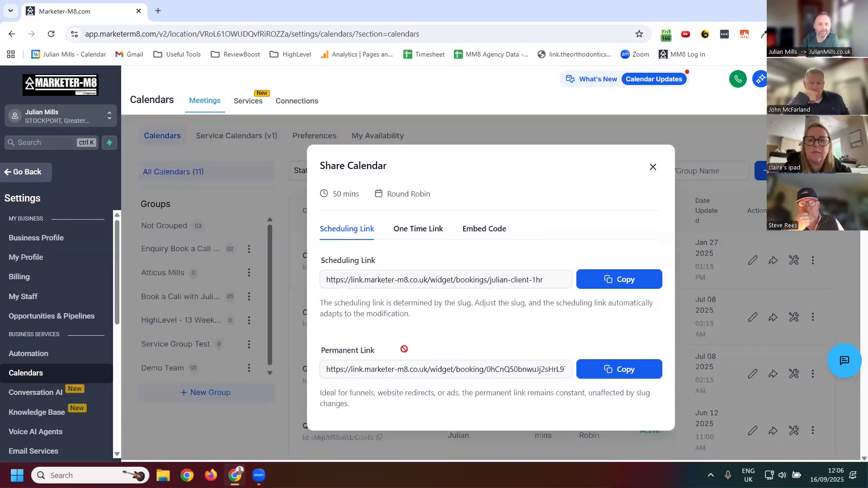
click(609, 370)
- Open the copied Client Call - 1 Hour booking link in a new browser tab
click(158, 11)
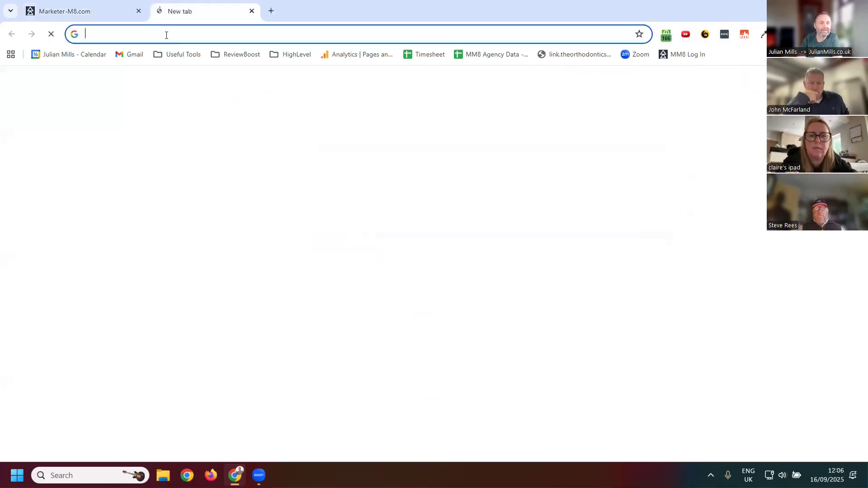
right_click(165, 36)
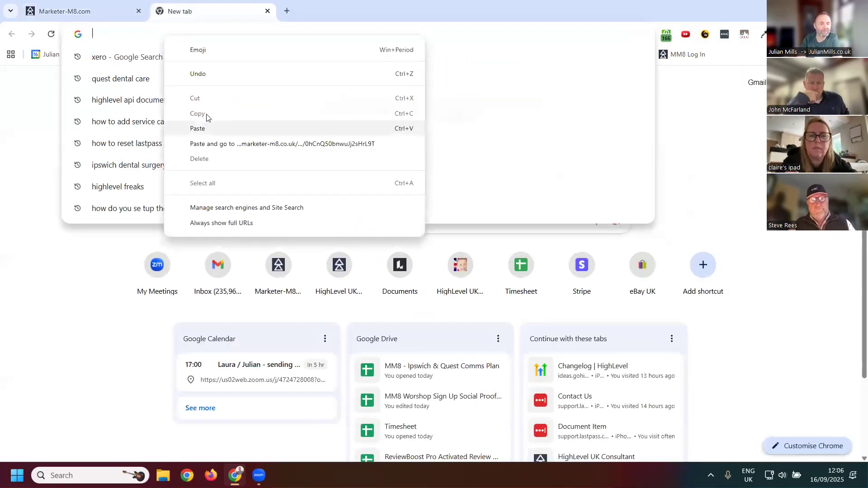
click(205, 131)
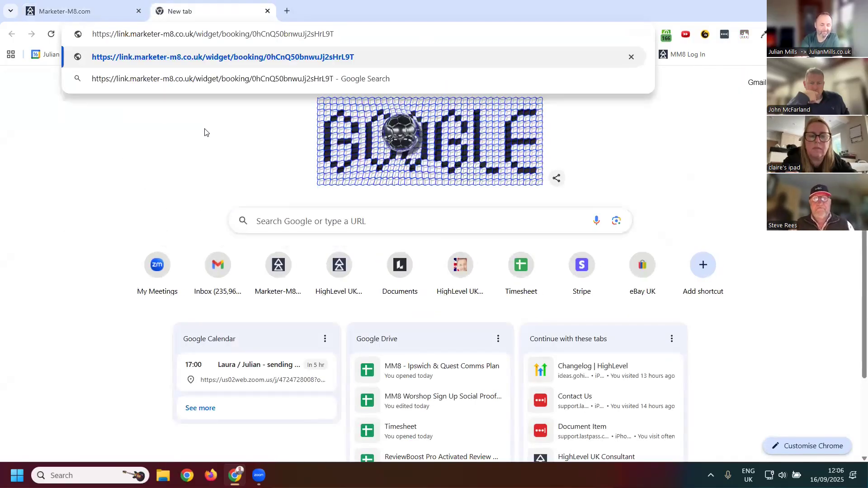
key(Return)
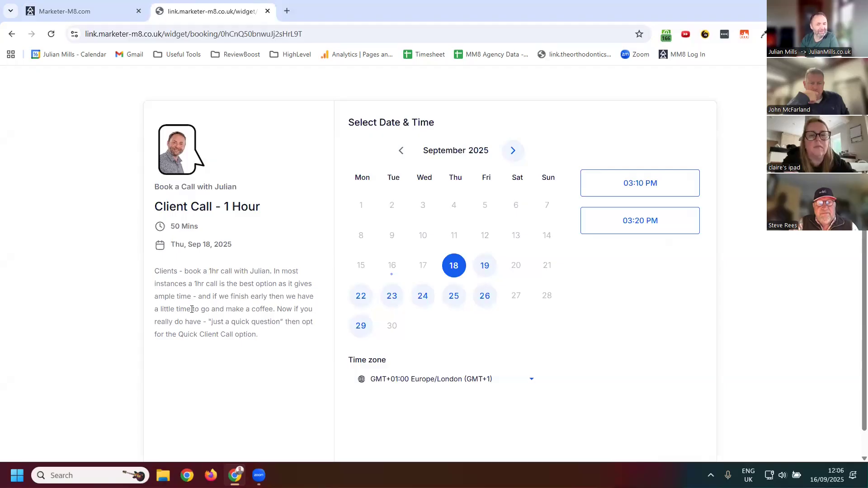
- Check the available times on September 19, 22 and 23, and choose the 02:00 PM slot on Tuesday, September 23
click(484, 269)
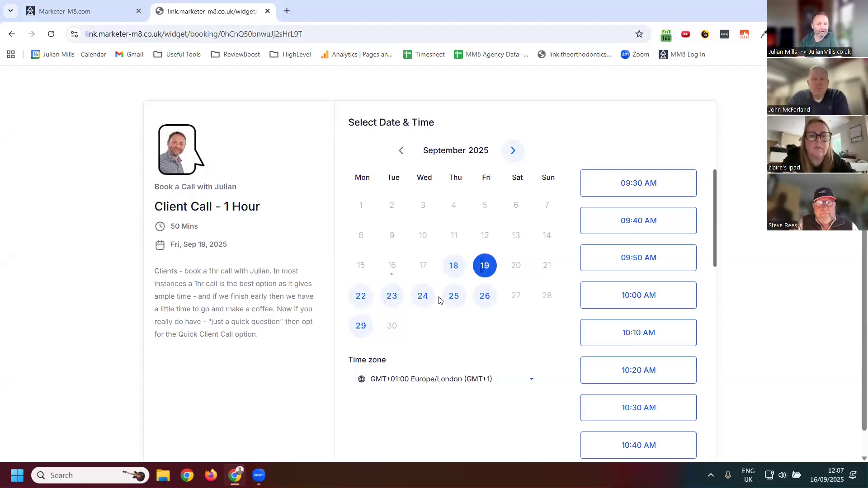
click(363, 301)
click(392, 296)
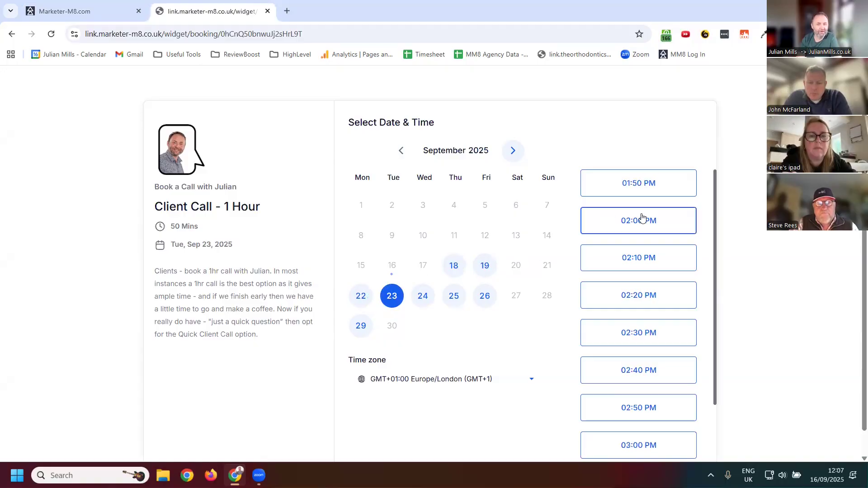
click(643, 219)
click(676, 223)
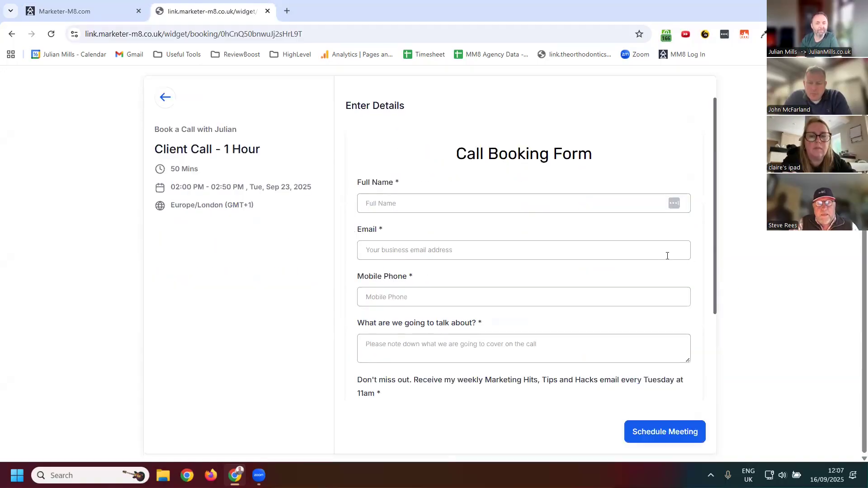
- Review the Call Booking Form's contact fields, call topic question, newsletter options and guest option
scroll(614, 251, down, 1)
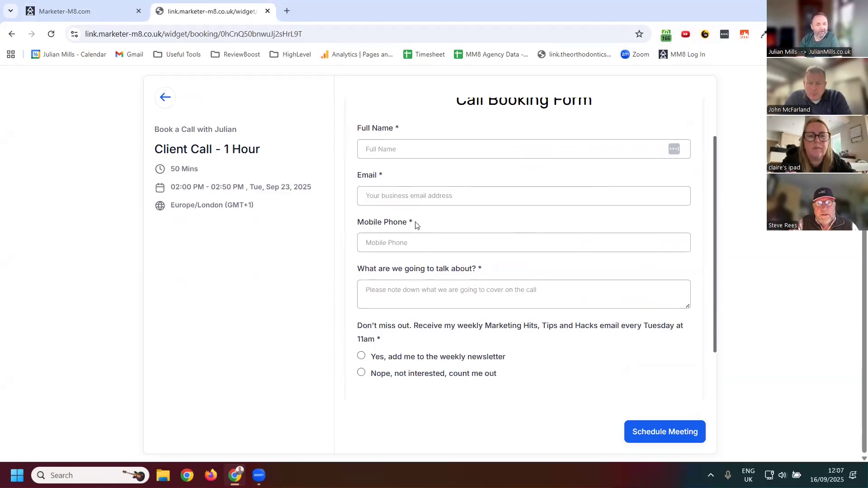
scroll(451, 193, up, 1)
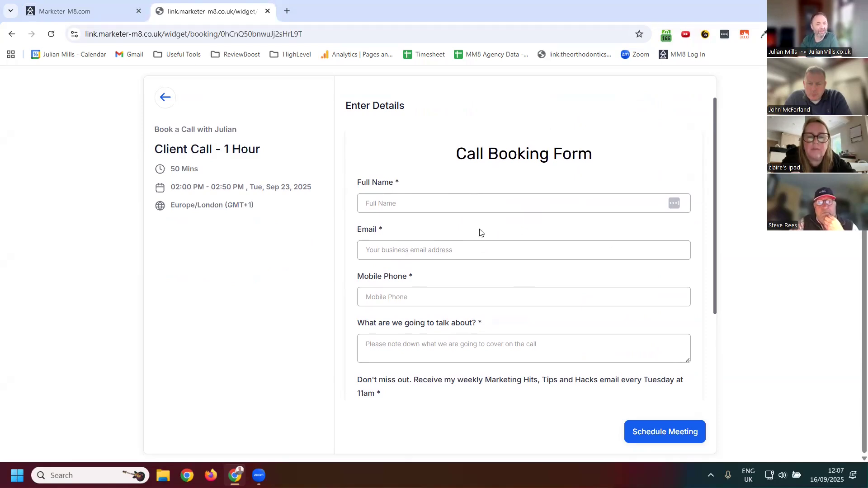
scroll(455, 221, down, 2)
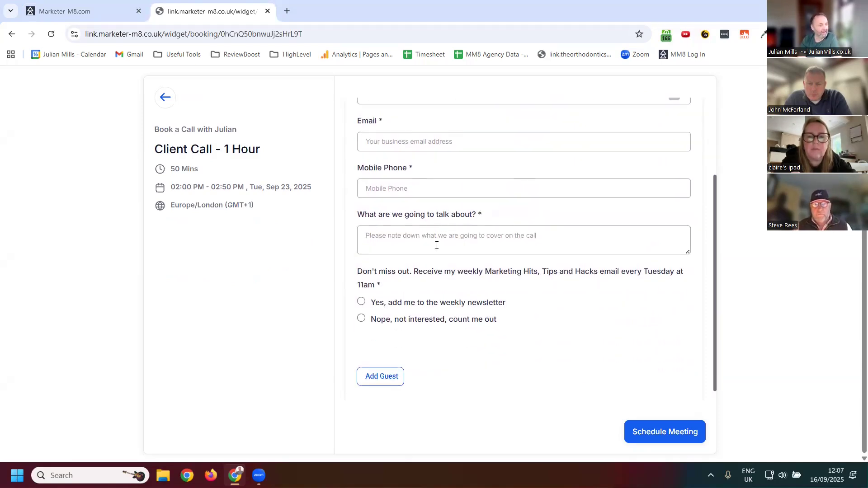
scroll(437, 253, down, 1)
scroll(428, 217, up, 3)
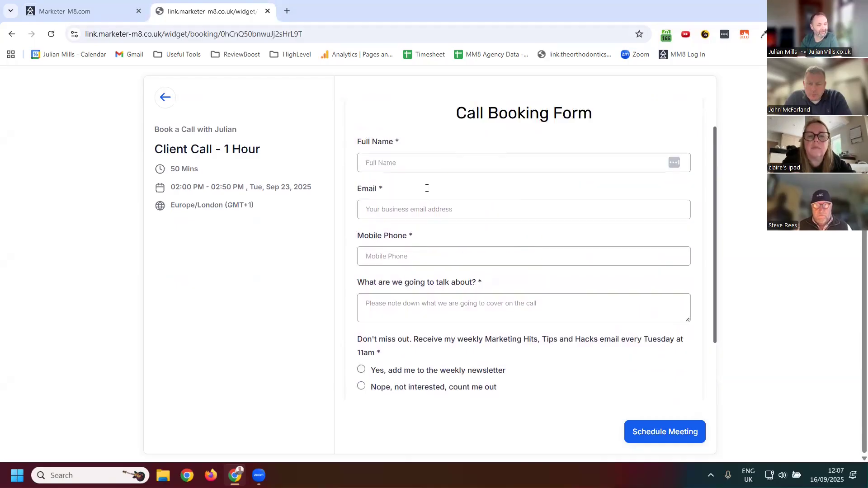
scroll(430, 195, down, 2)
scroll(433, 176, down, 1)
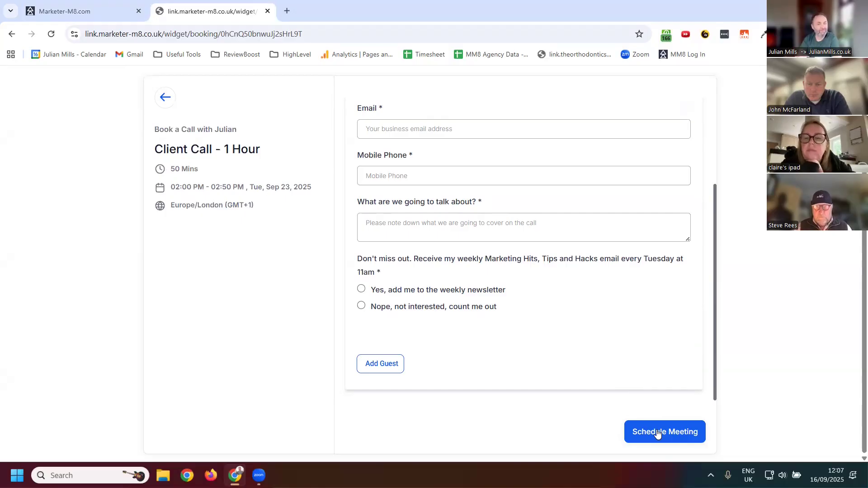
scroll(576, 262, up, 1)
scroll(576, 262, up, 3)
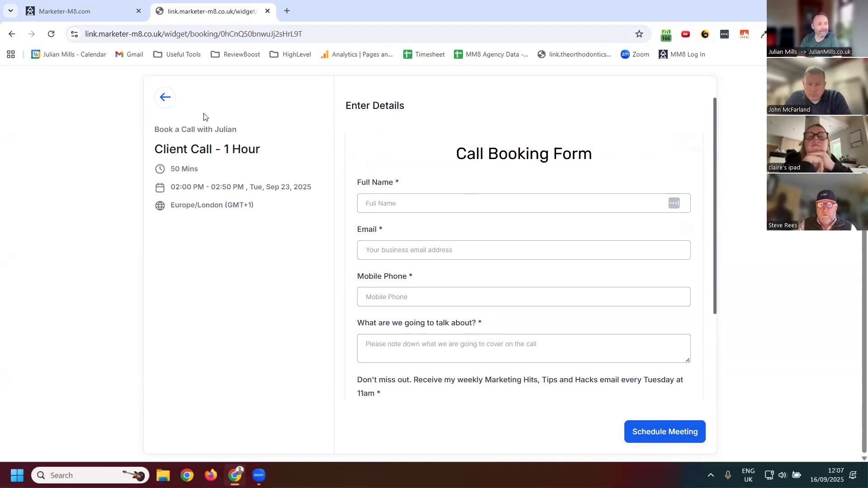
- Return to the Marketer-M8 tab, dismiss the calendar sharing dialog and leave the settings for the weekly calendar view
click(86, 9)
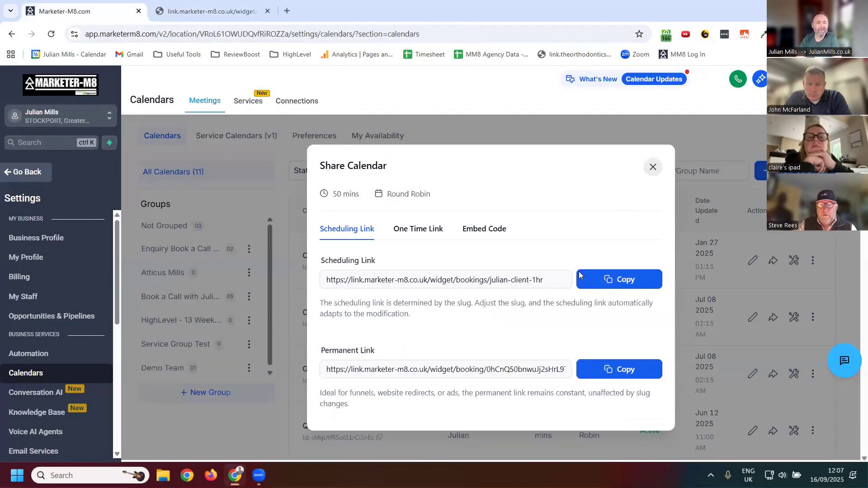
click(579, 275)
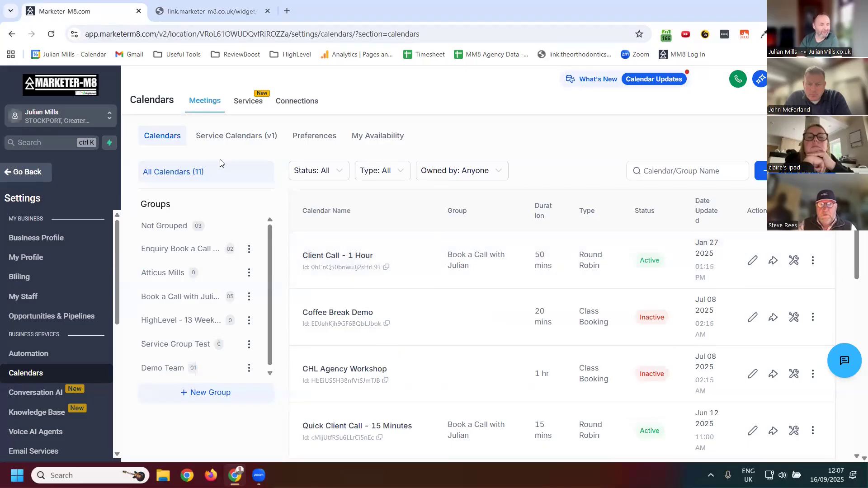
click(27, 174)
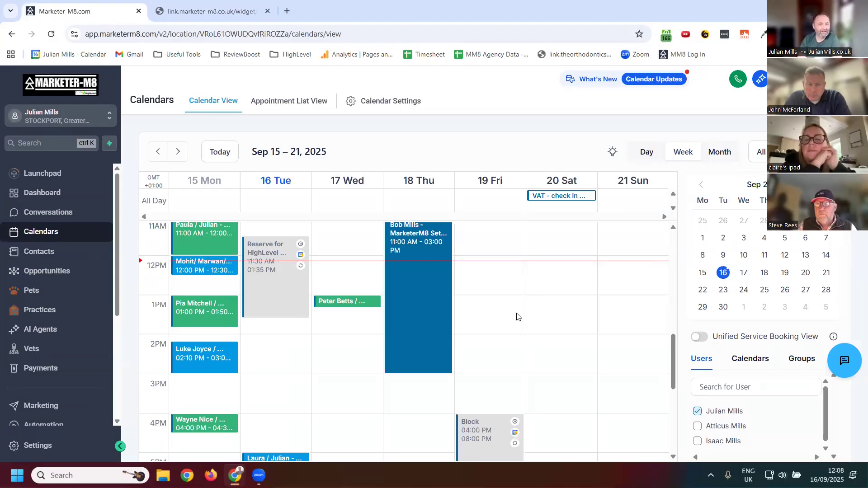
- Start a Meeting appointment on Friday, September 19 at 1:00 PM and select the client as its contact
click(489, 302)
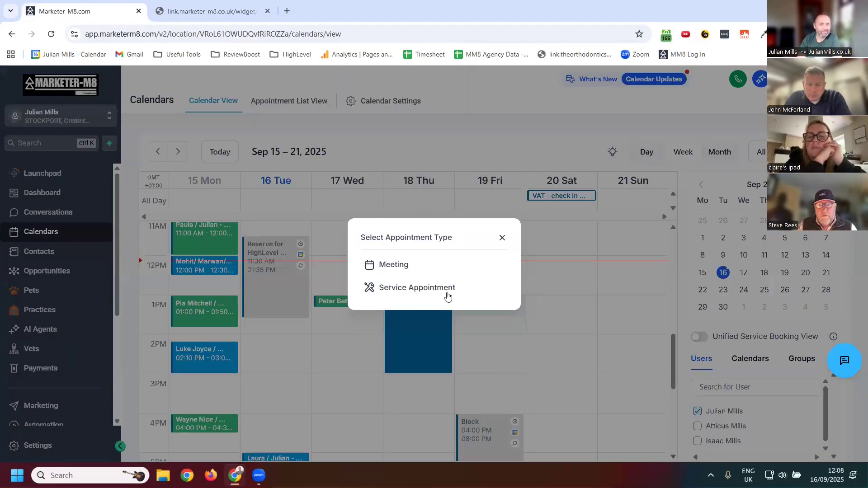
click(394, 266)
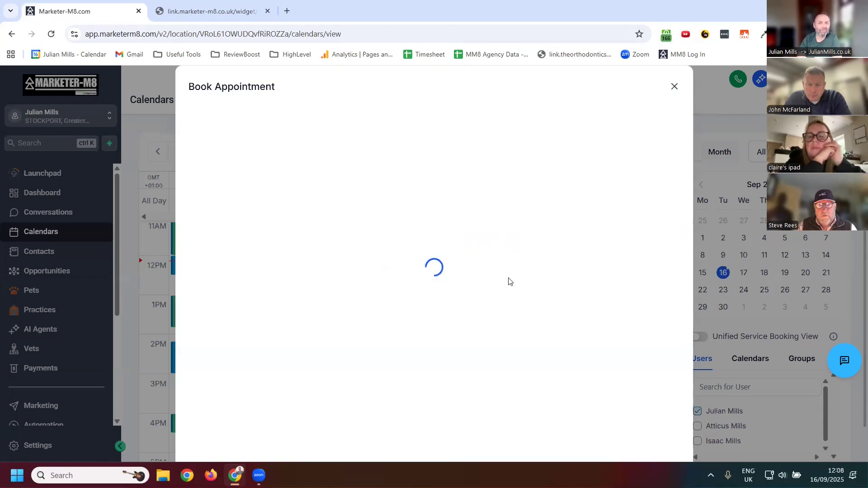
click(539, 172)
text(steve r)
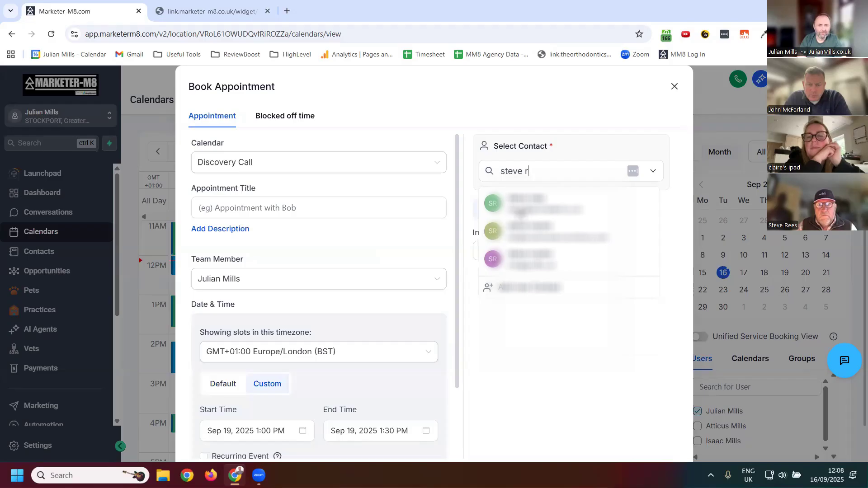
click(525, 205)
- Assign the appointment to the 1hr Discovery / Strategy Call calendar and title it with both participants' first names followed by "Discovery call"
click(321, 169)
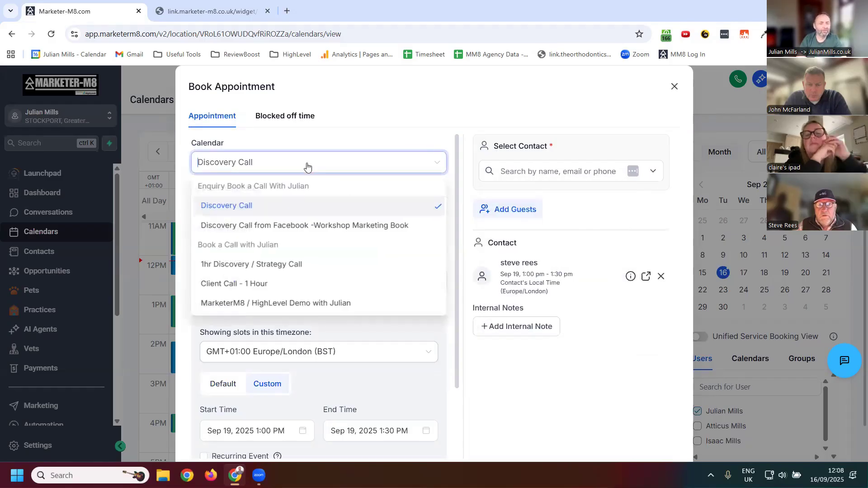
click(274, 266)
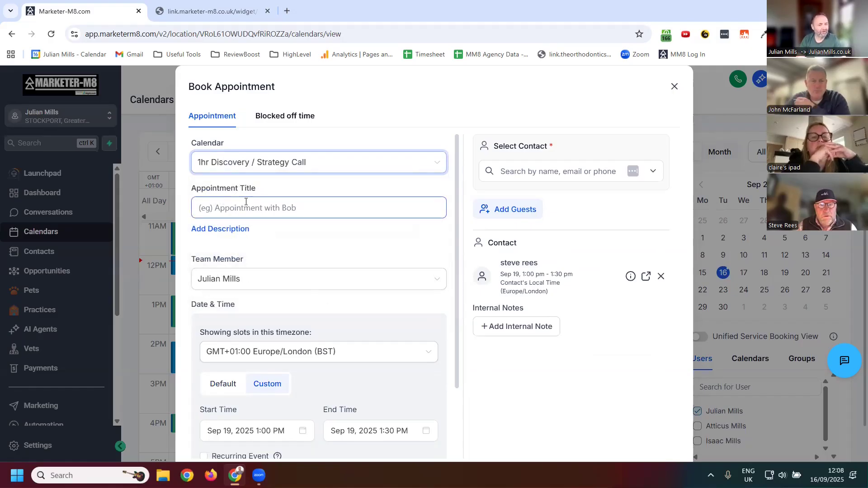
click(245, 209)
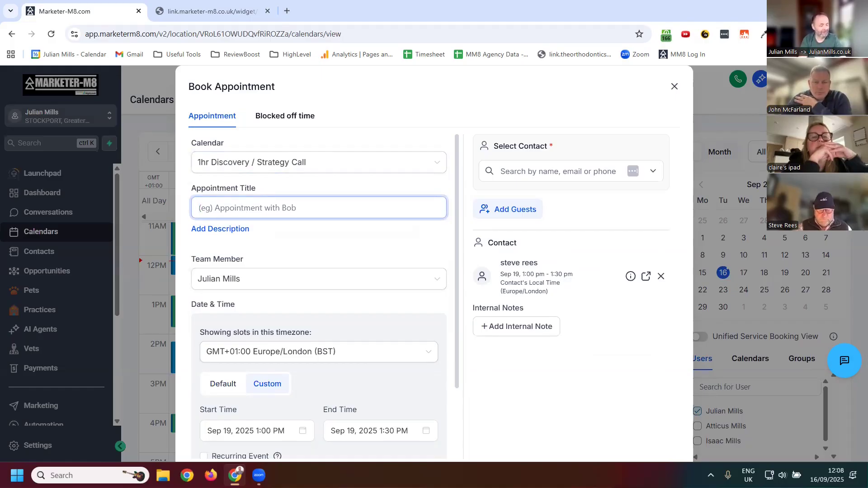
text(Steve / Julian)
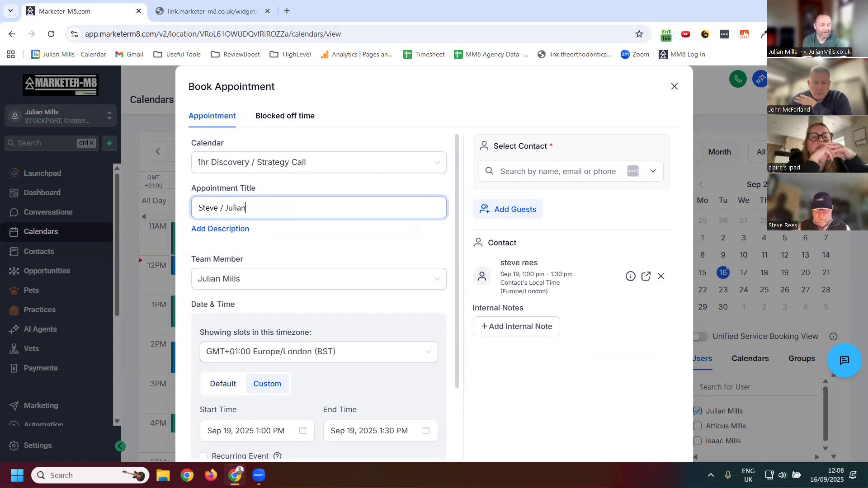
text(-)
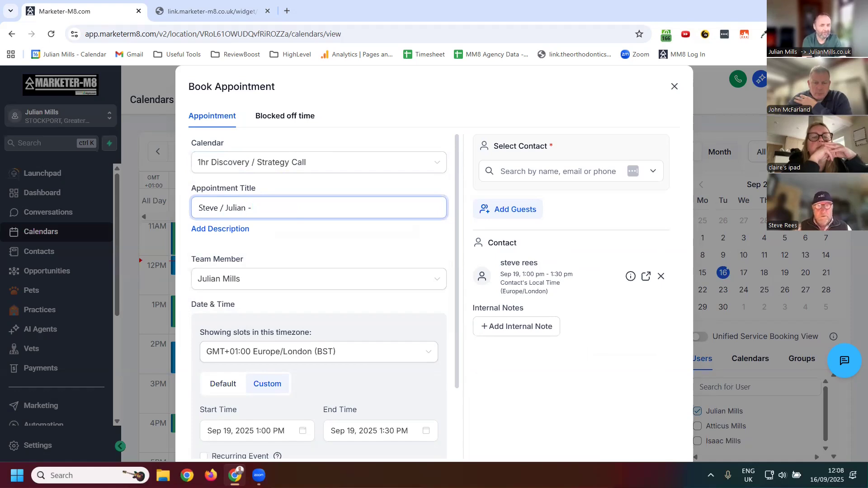
text( Siscov)
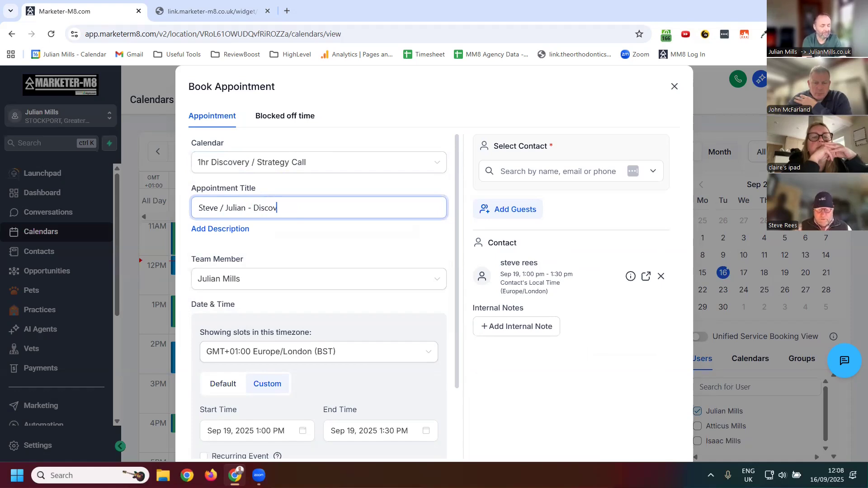
text(ery call)
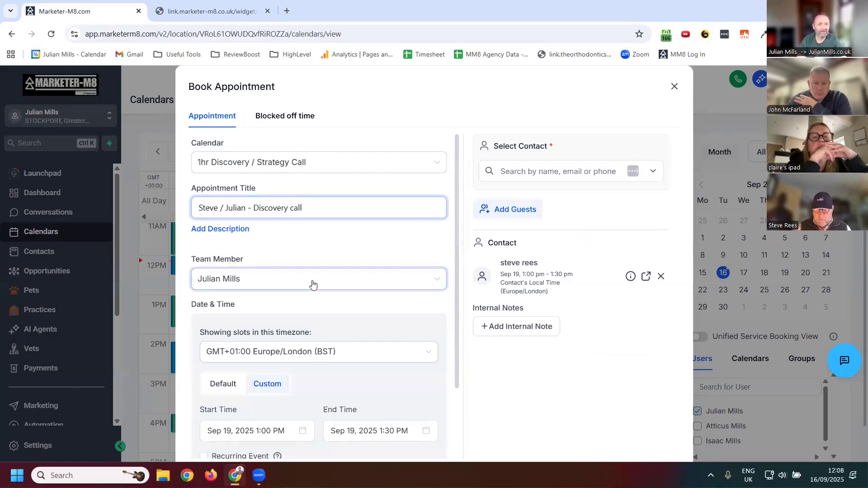
- Switch the appointment to default slot scheduling, choose Wednesday, September 17, 2025, and check the time slots offered
scroll(312, 286, down, 2)
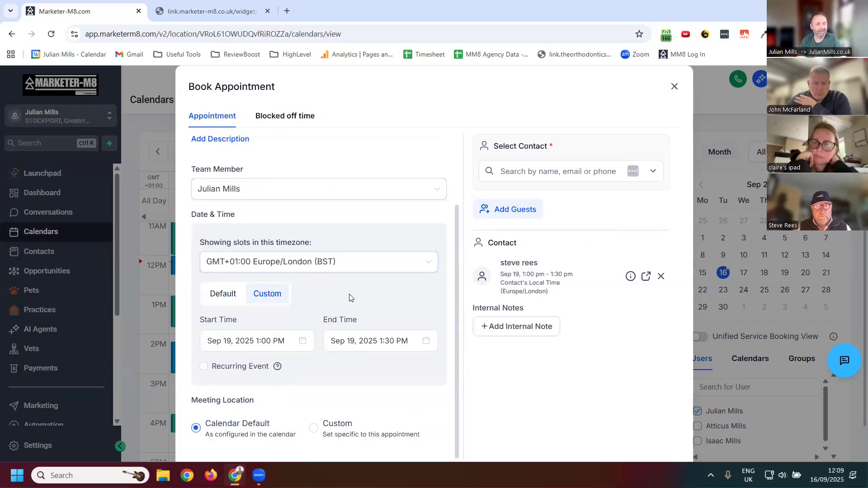
click(221, 299)
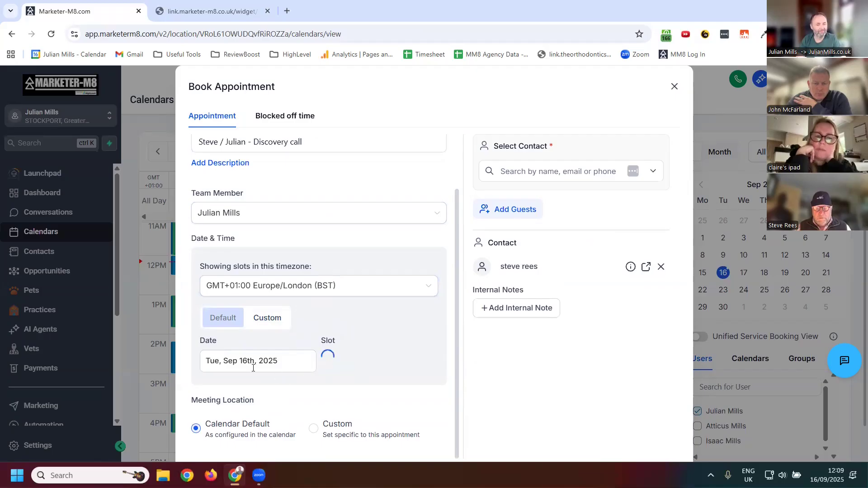
click(281, 362)
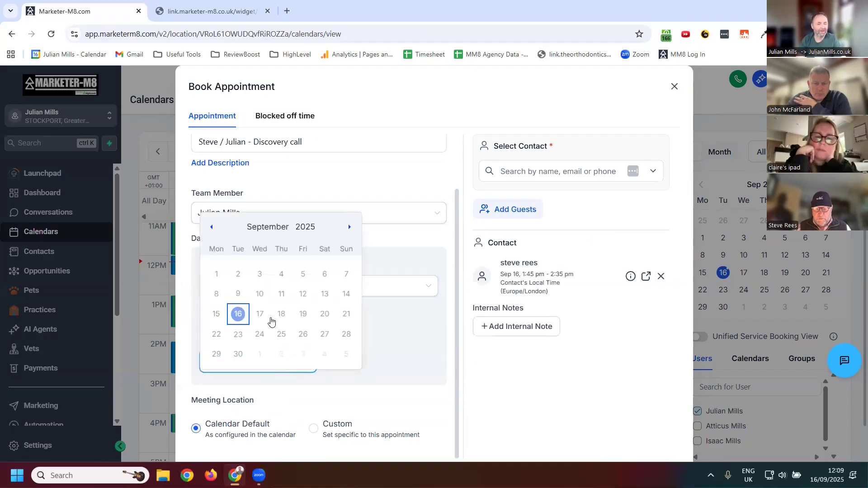
click(261, 315)
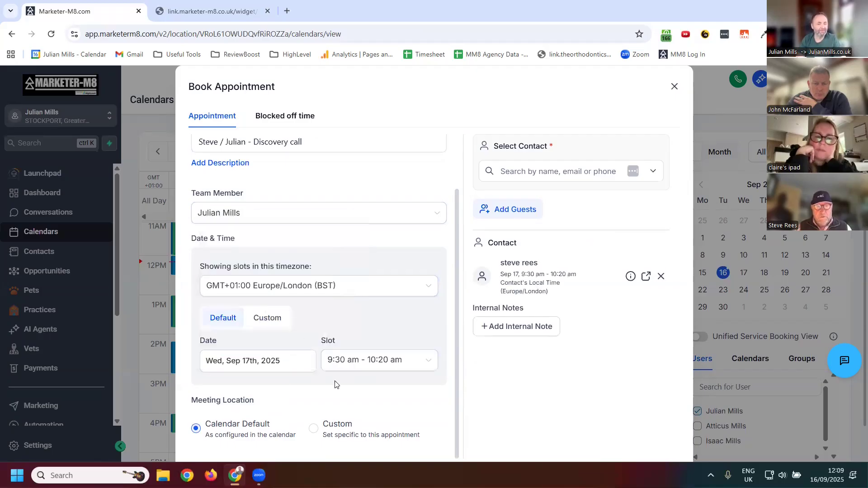
click(384, 365)
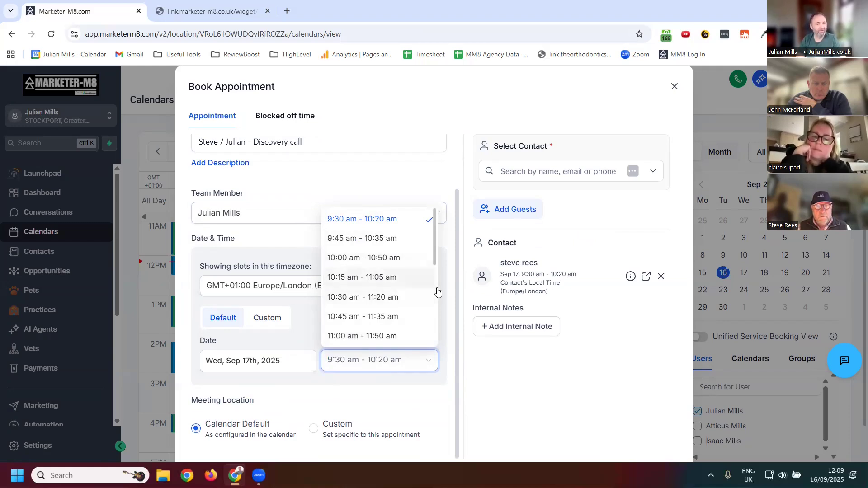
click(457, 305)
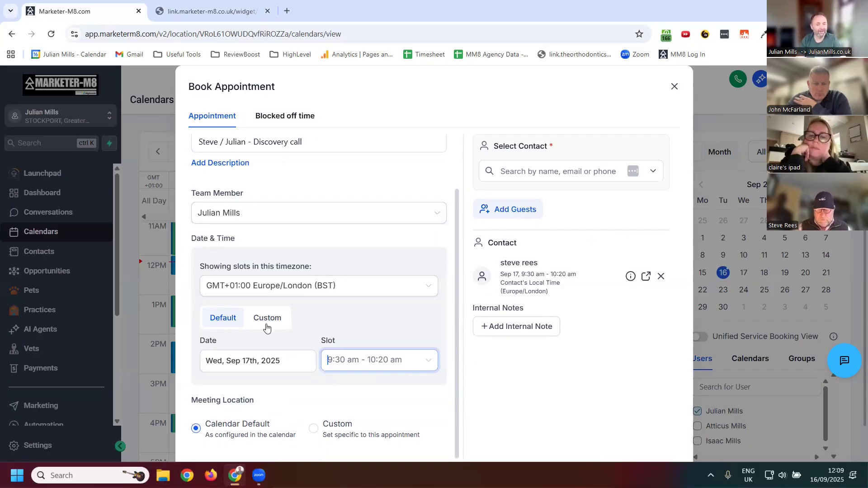
- Check which September dates can be chosen under default slot scheduling, keeping the current date
click(274, 368)
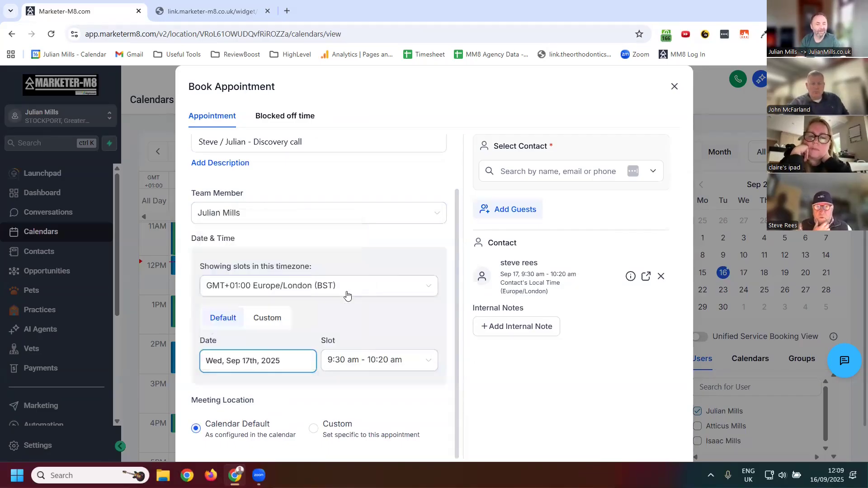
click(264, 369)
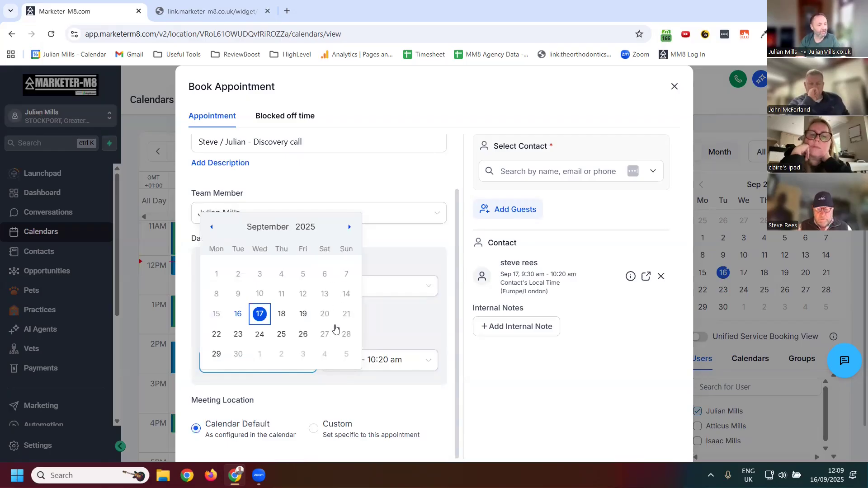
click(443, 264)
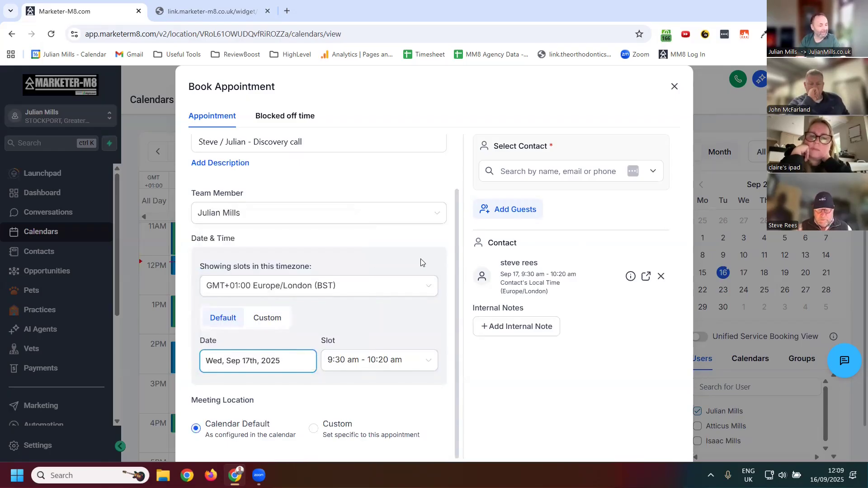
- Switch the appointment to custom scheduling and set its start date to September 21, 2025
click(268, 318)
click(267, 365)
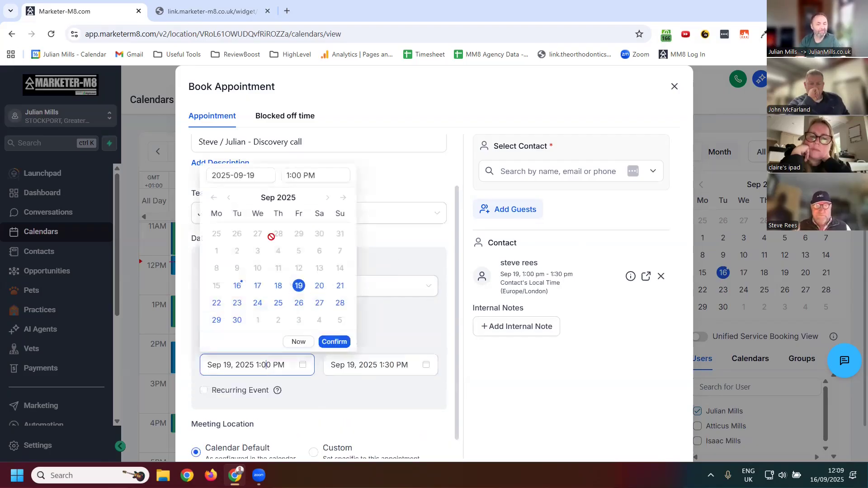
click(341, 286)
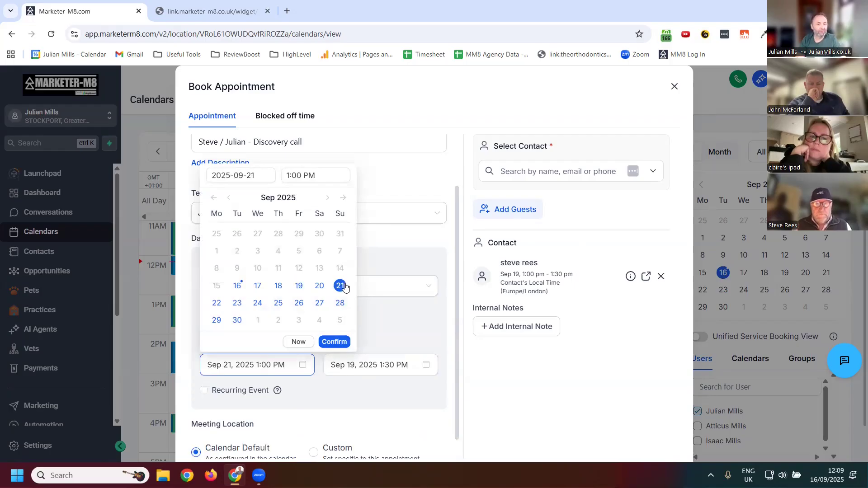
click(335, 341)
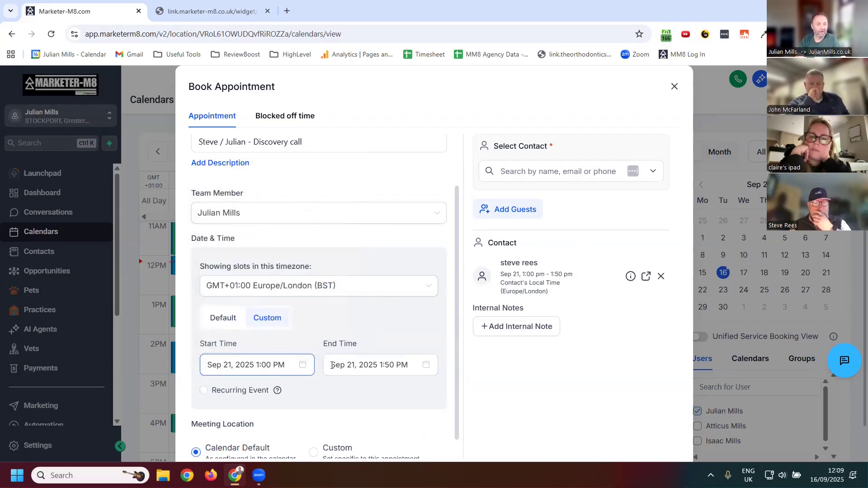
- Set the custom start time on September 21, 2025 to 4:00 AM
click(277, 369)
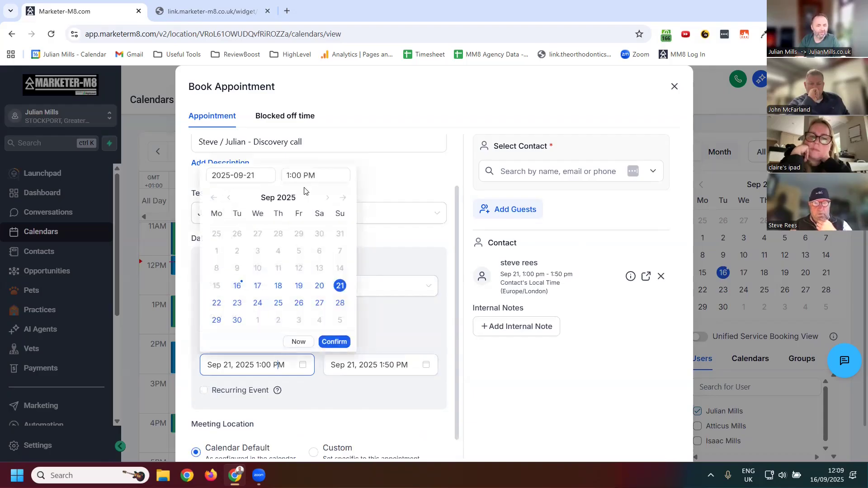
click(304, 174)
click(297, 254)
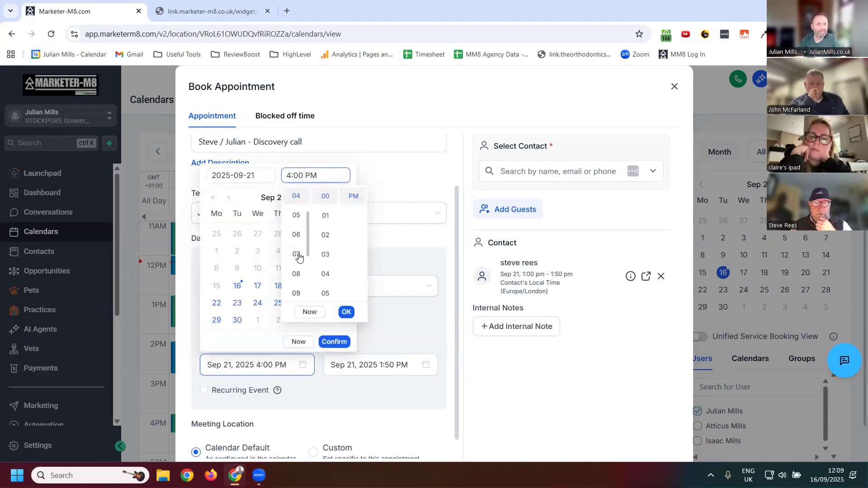
scroll(350, 199, up, 1)
click(352, 196)
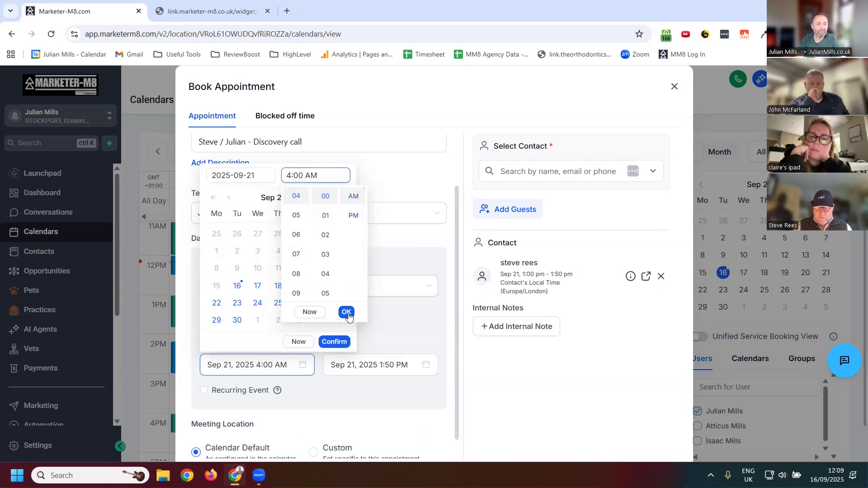
click(347, 313)
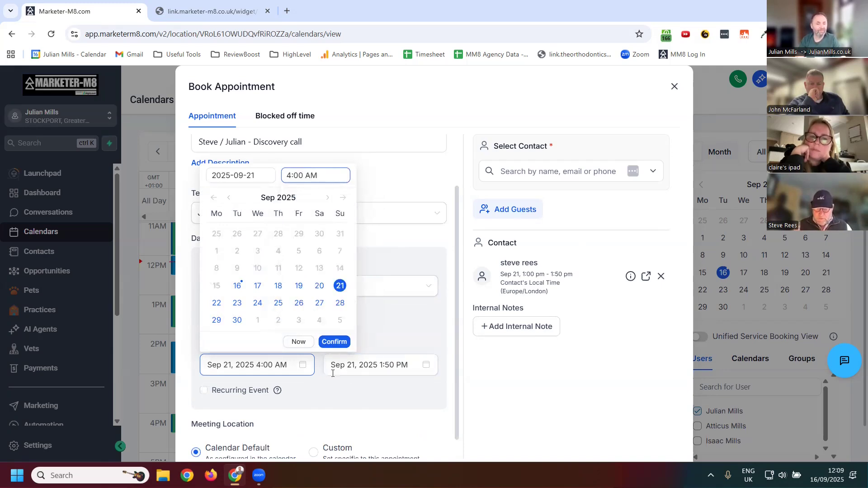
click(334, 342)
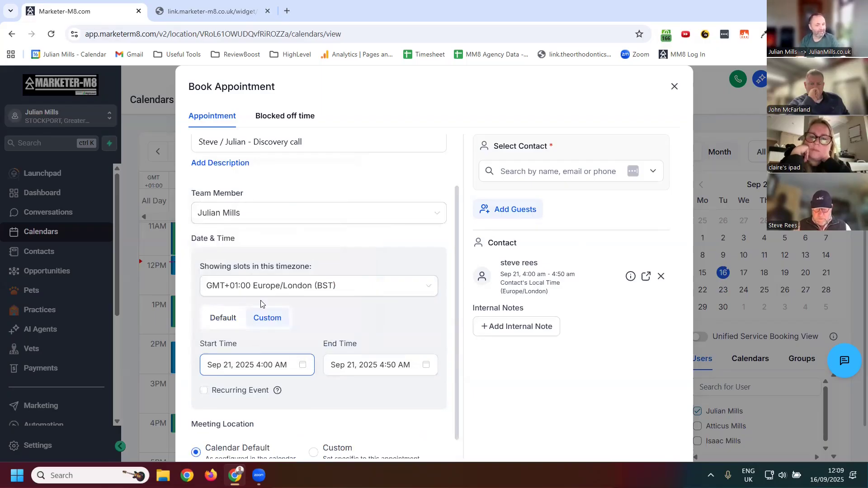
- Set the meeting location to Custom for this appointment and open the location entry for editing
click(287, 314)
scroll(287, 313, down, 1)
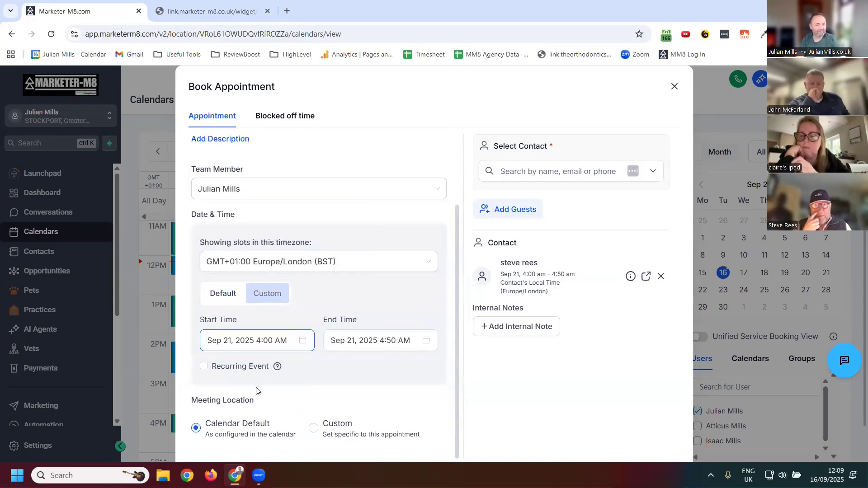
scroll(236, 407, down, 1)
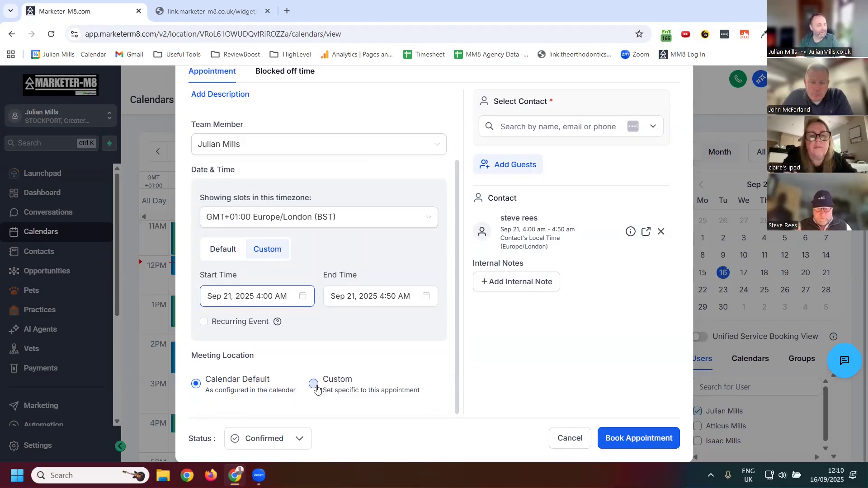
click(314, 384)
scroll(312, 382, down, 1)
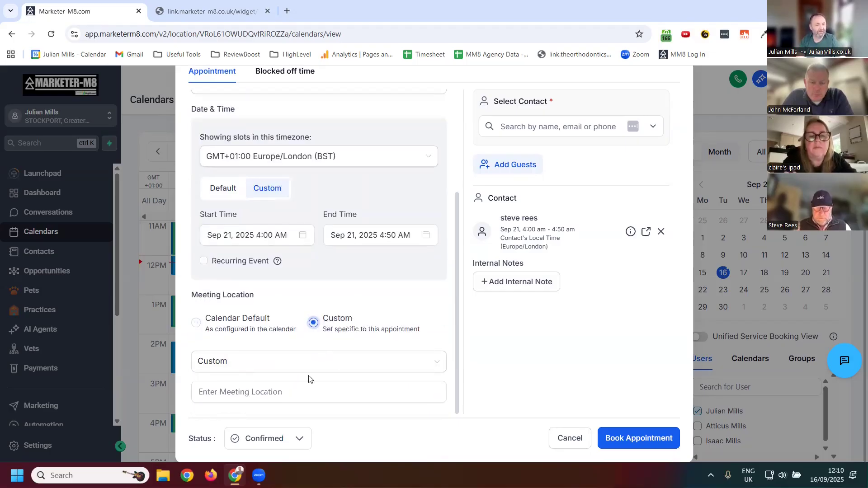
click(215, 390)
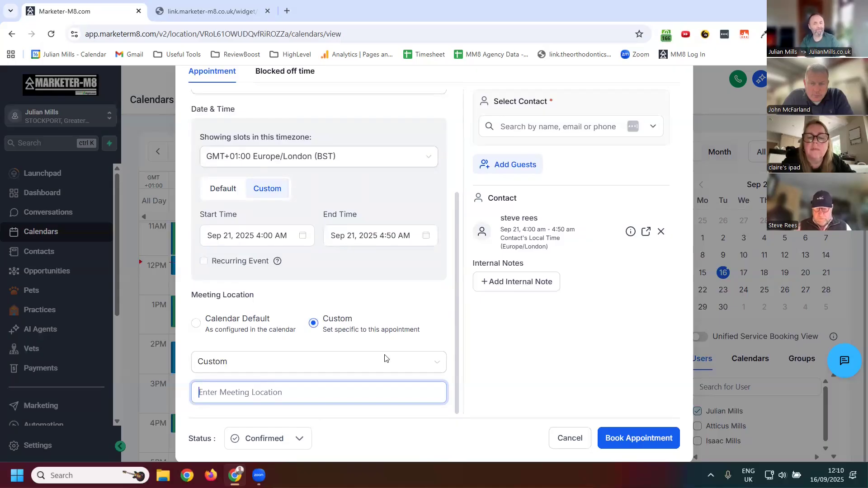
- Review the filled-in appointment details and close the Book Appointment dialog without booking
scroll(271, 188, up, 3)
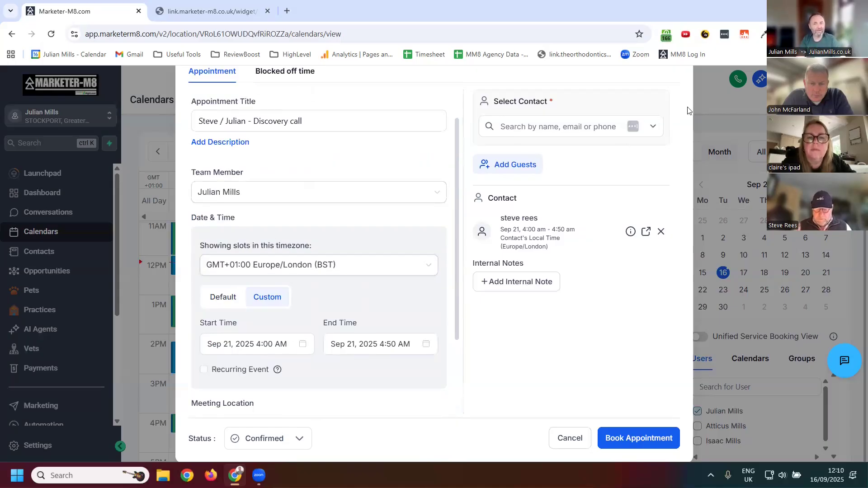
scroll(706, 117, up, 1)
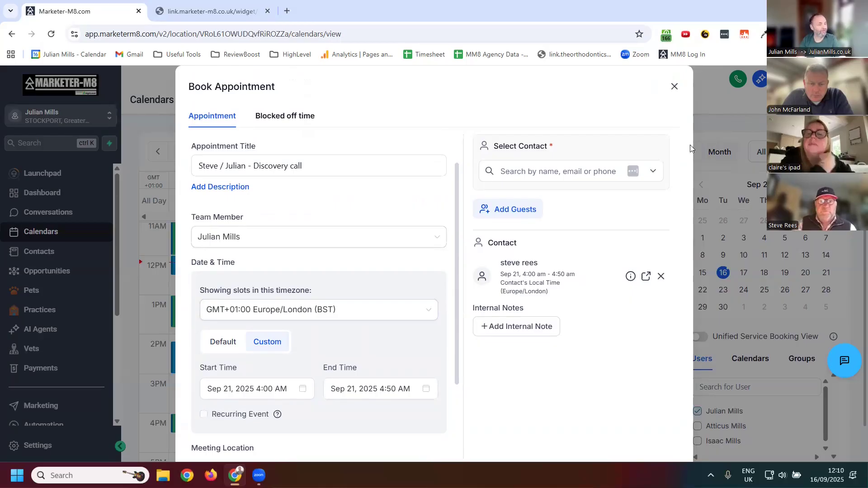
click(674, 86)
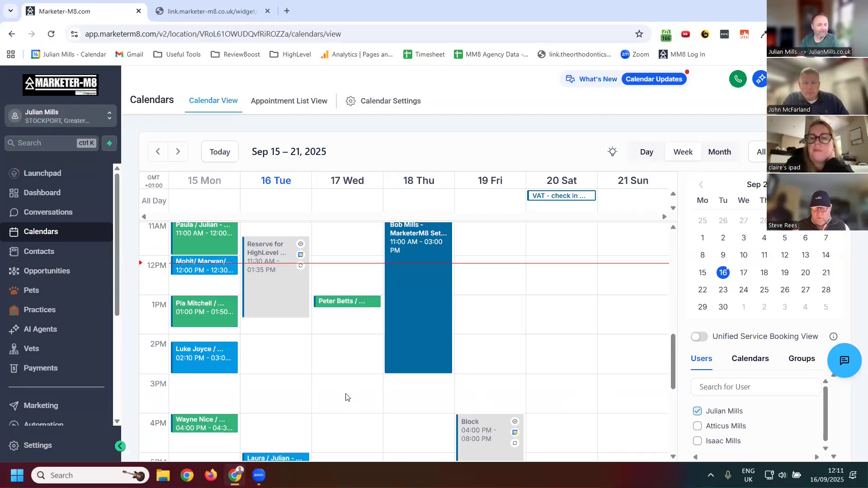
- Look over the weekly calendar, open the appointment list and show the status options for the first upcoming appointment
scroll(345, 397, down, 1)
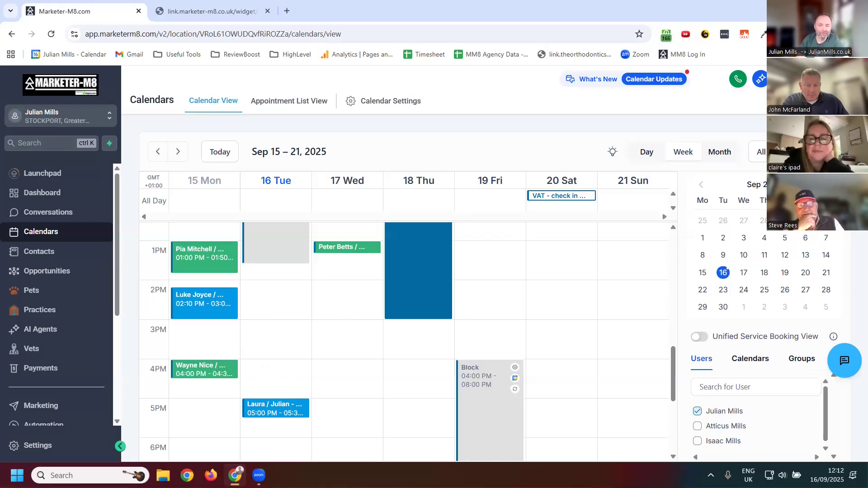
click(820, 152)
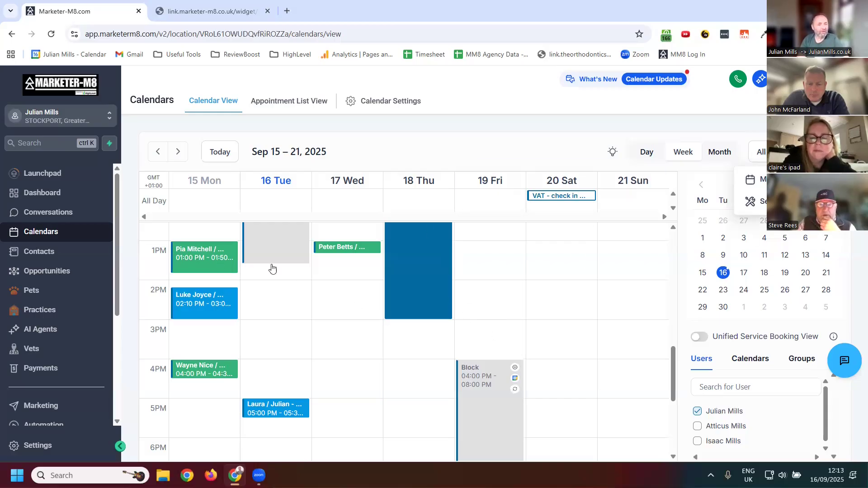
click(282, 103)
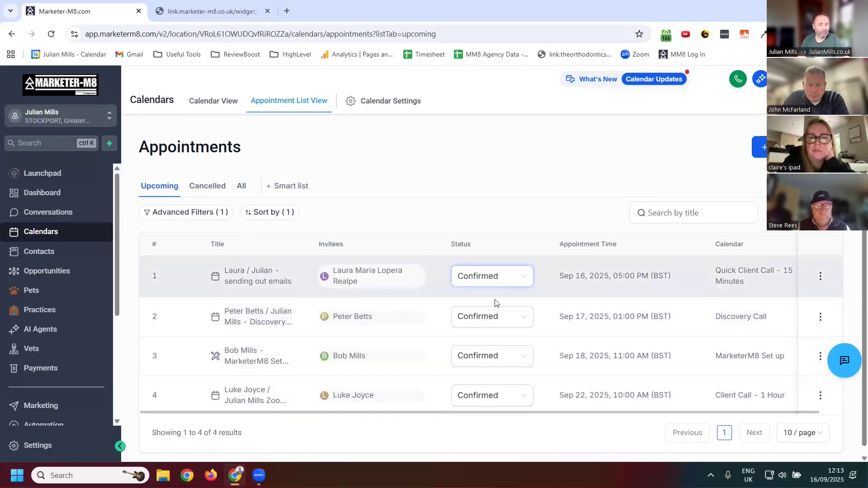
click(524, 276)
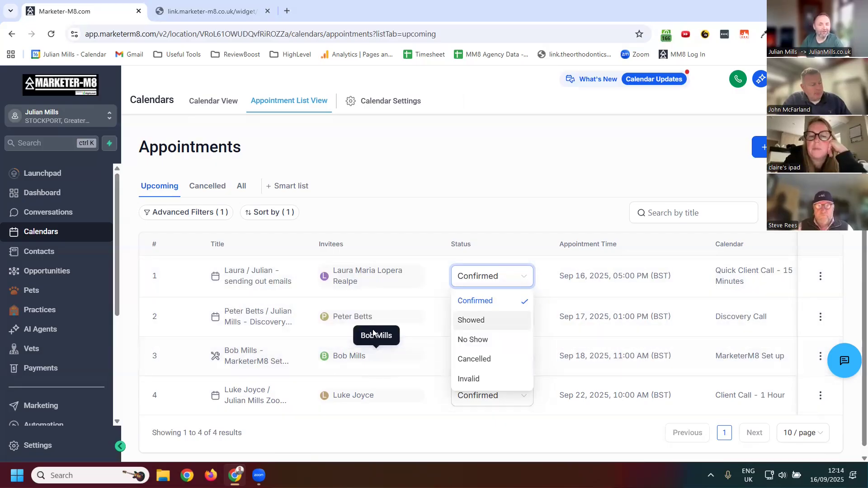
- Open the calendar settings and look through the list of calendars with their groups, durations, types and statuses
click(387, 102)
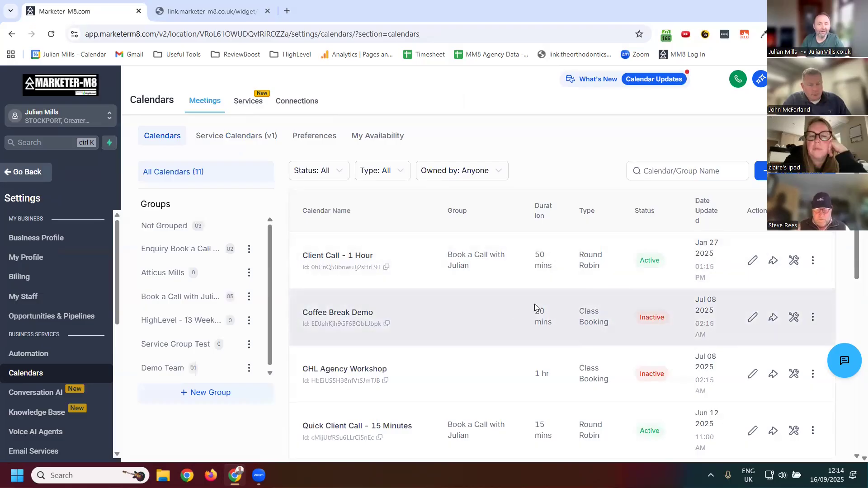
scroll(459, 325, down, 1)
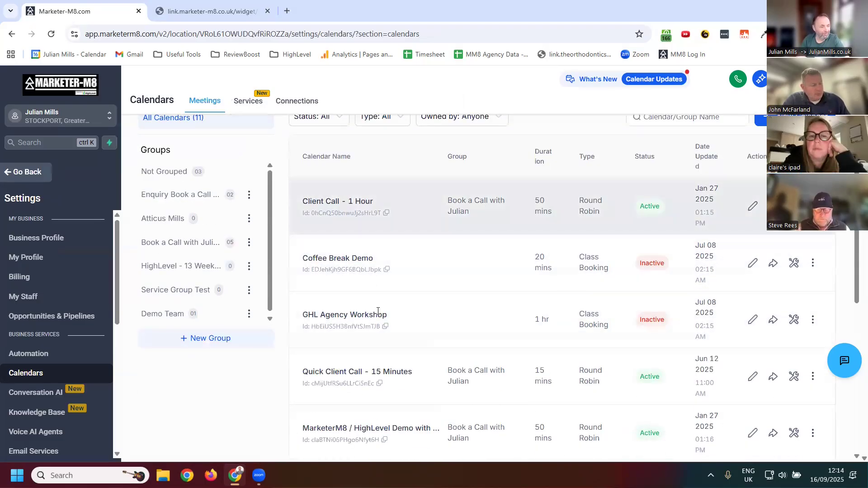
scroll(393, 314, down, 4)
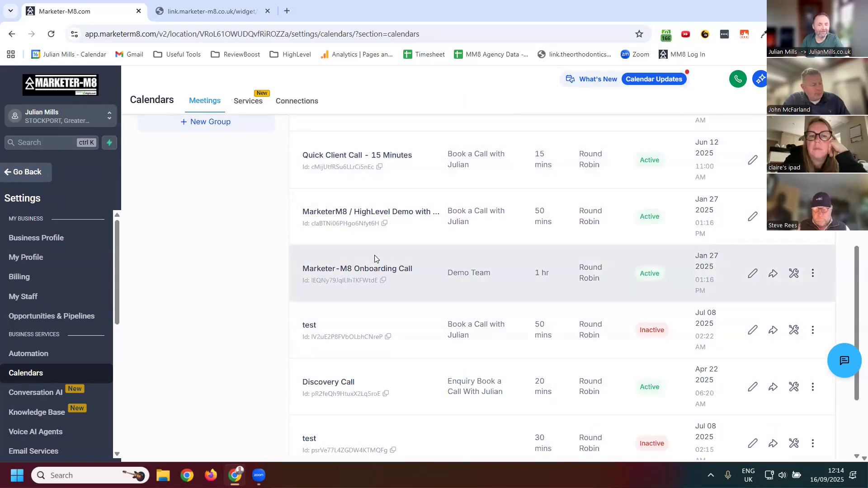
scroll(404, 350, down, 2)
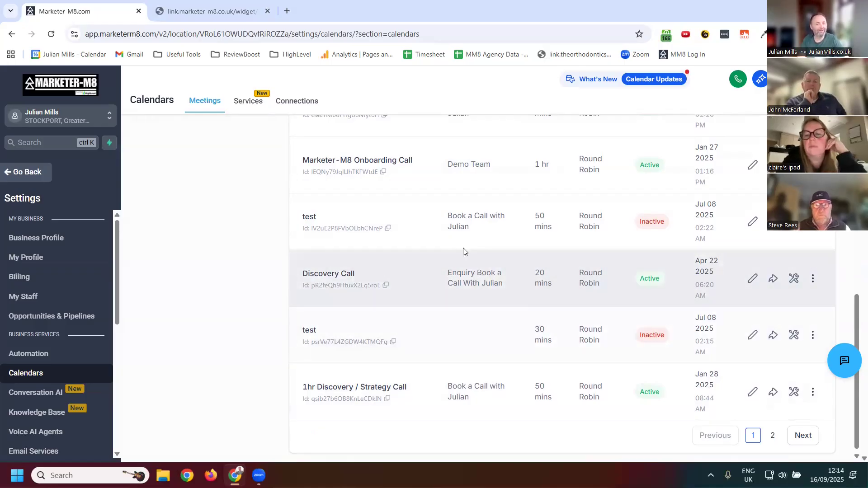
scroll(448, 253, up, 3)
scroll(461, 319, up, 1)
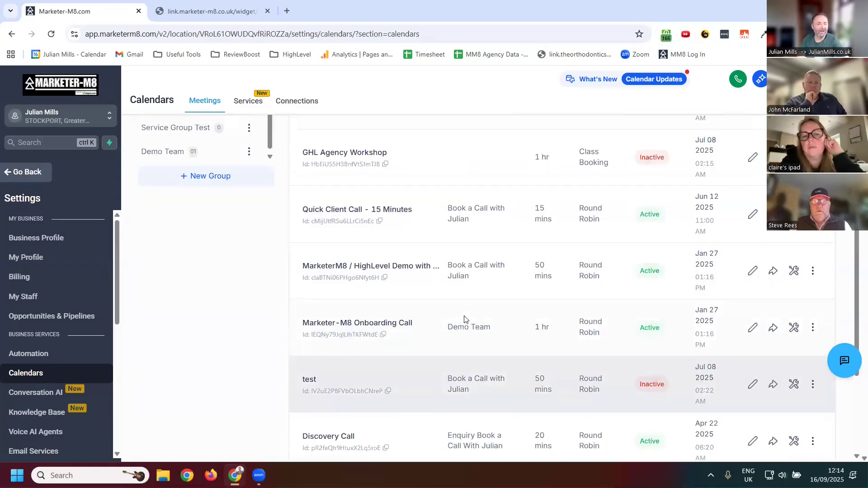
scroll(471, 343, down, 3)
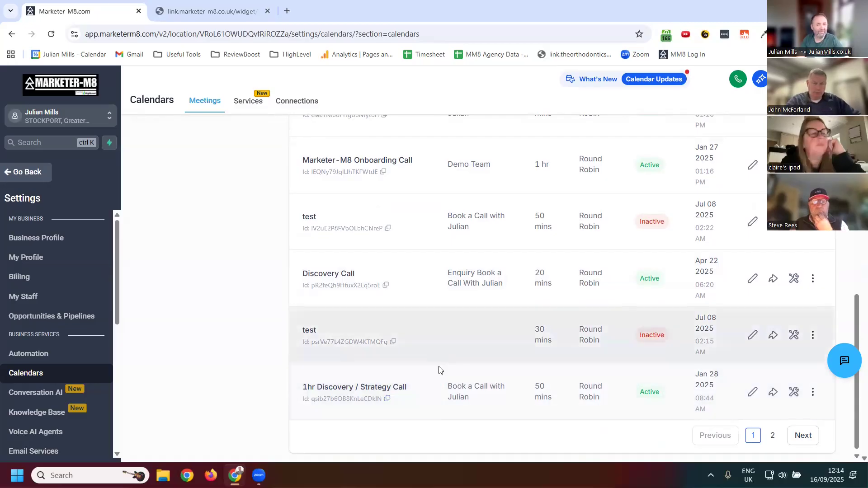
scroll(403, 362, up, 5)
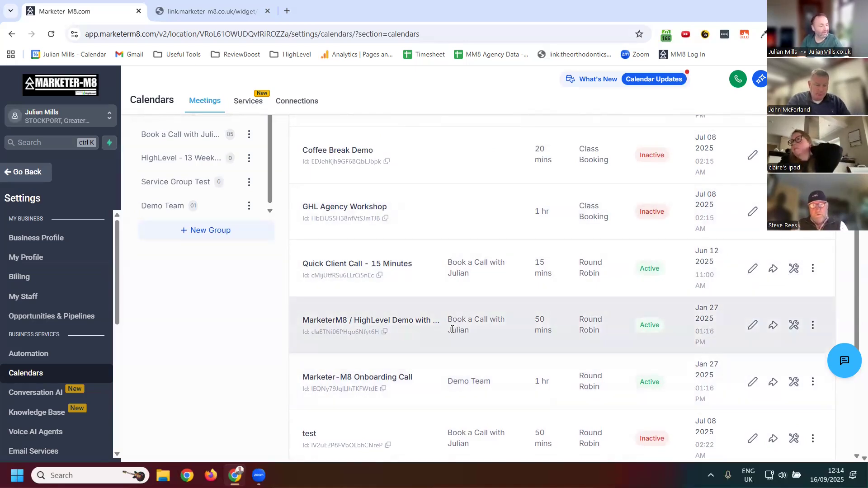
scroll(513, 325, down, 5)
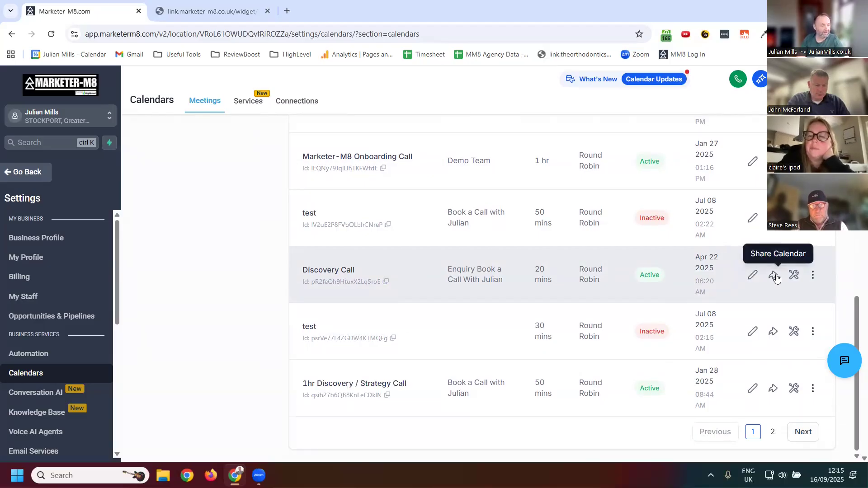
- Check the additional actions available for the Discovery Call calendar and open that calendar for editing
click(814, 276)
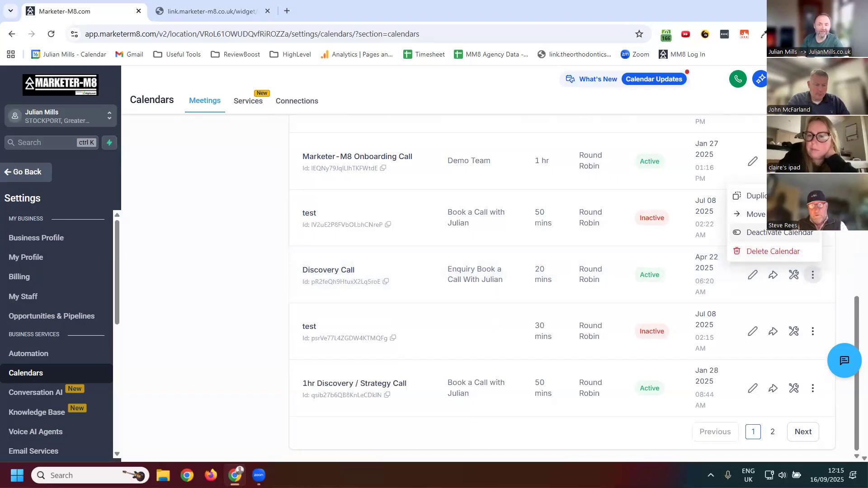
click(831, 252)
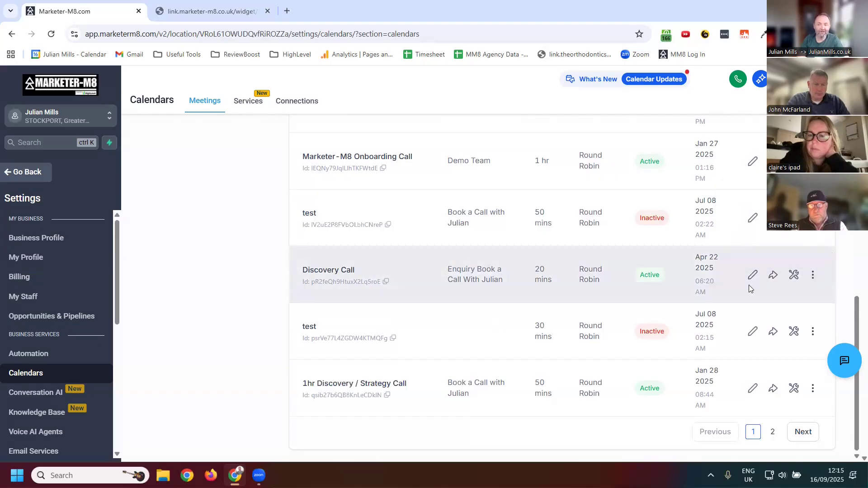
click(753, 275)
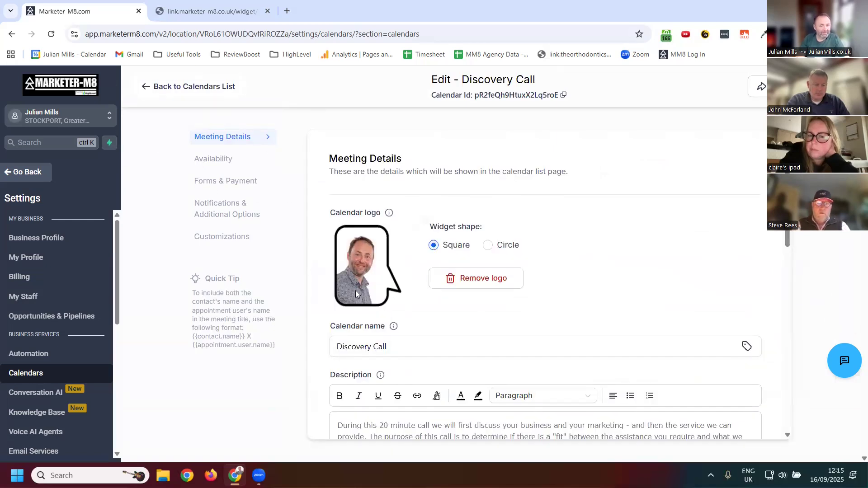
- Review the Discovery Call meeting details, highlighting the contact name placeholder and the descriptive text in the meeting invite title
scroll(466, 297, down, 2)
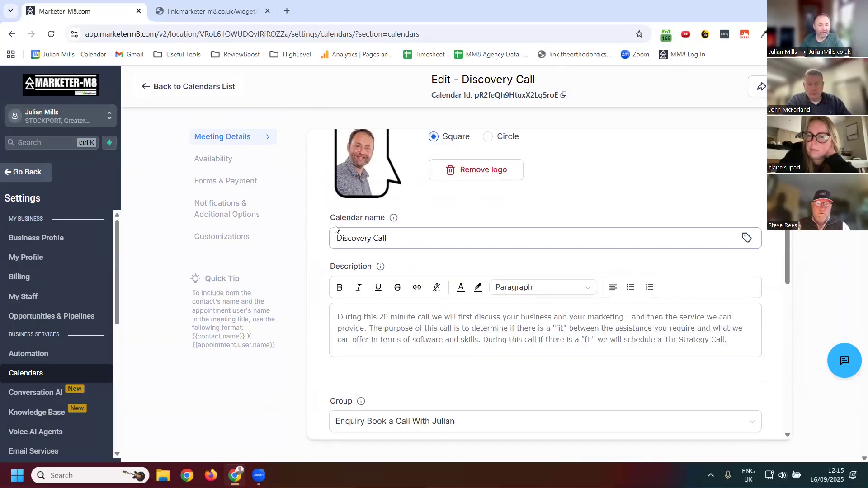
click(403, 241)
scroll(405, 255, down, 1)
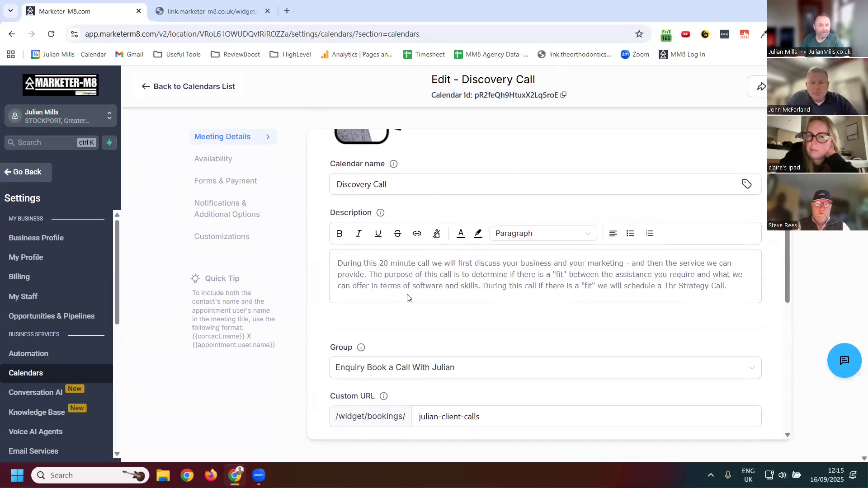
scroll(463, 285, down, 3)
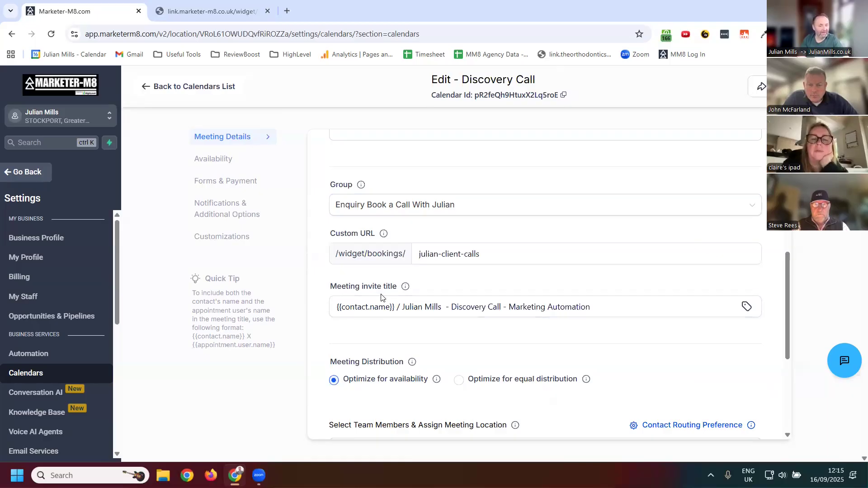
drag(395, 310, 330, 304)
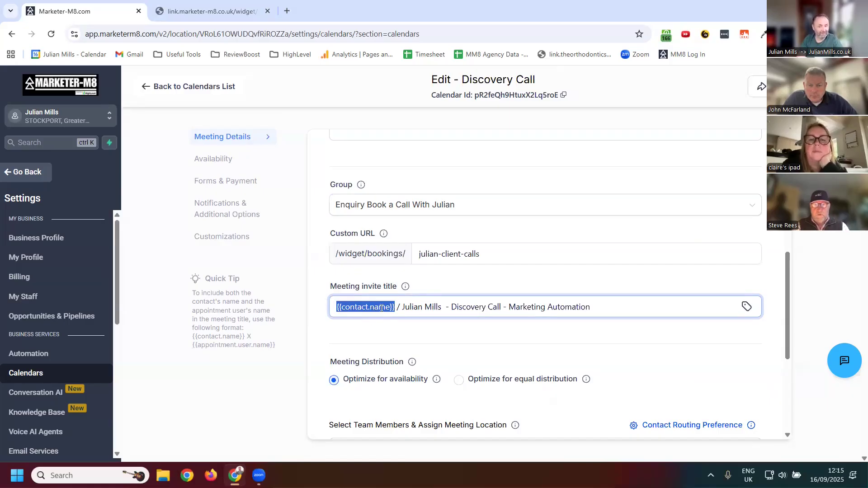
drag(605, 313, 449, 310)
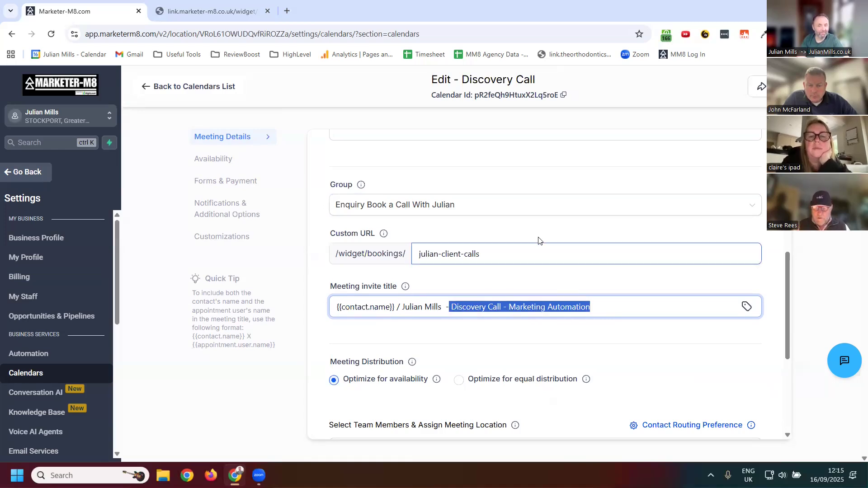
- Examine the assigned team member and the available meeting location options, leaving the location set to Zoom
scroll(543, 244, down, 4)
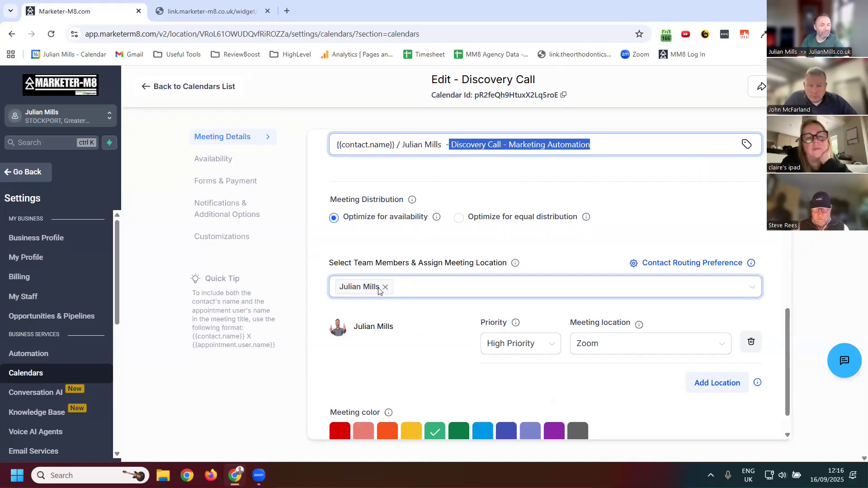
scroll(484, 364, down, 1)
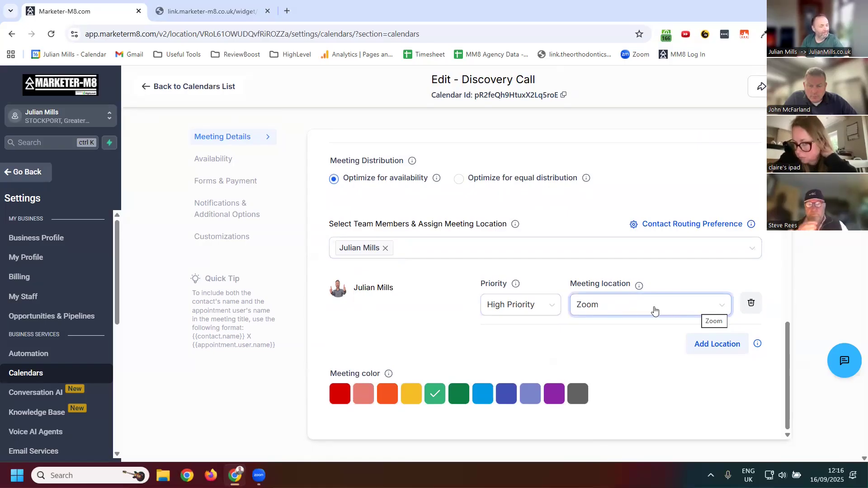
click(638, 305)
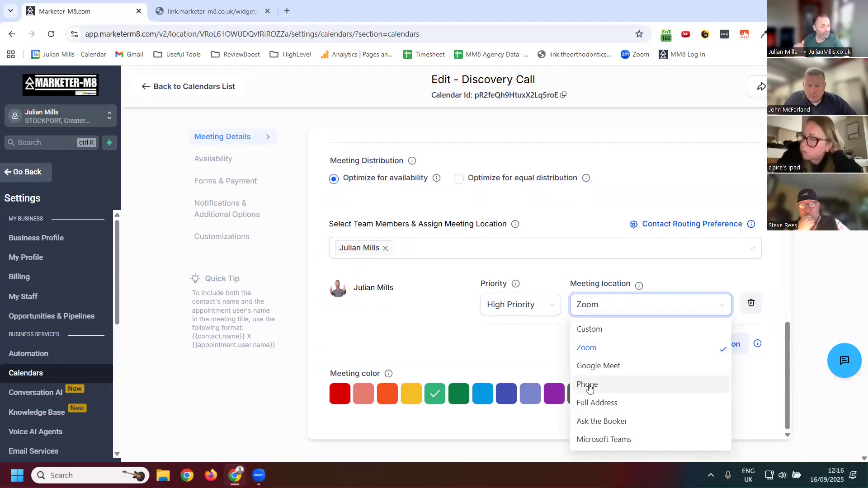
click(692, 344)
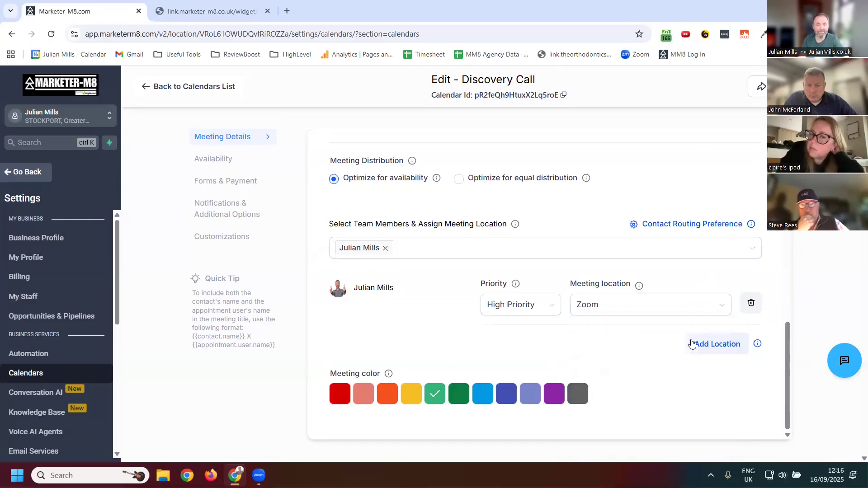
- Open the Discovery Call availability settings and review the weekly available hours and date-specific hours
scroll(548, 266, up, 10)
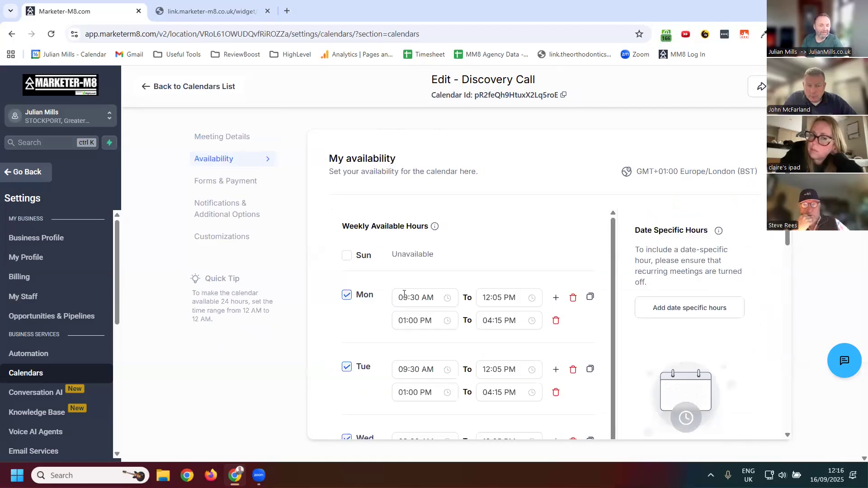
scroll(403, 294, down, 8)
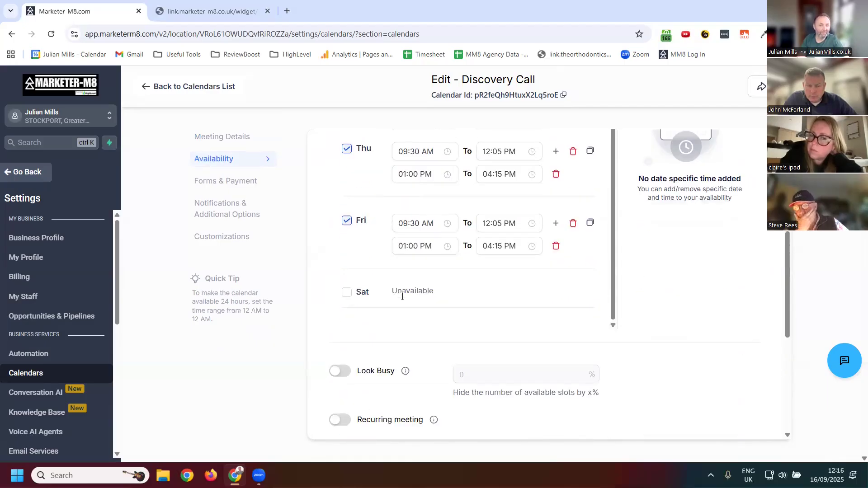
scroll(436, 188, up, 4)
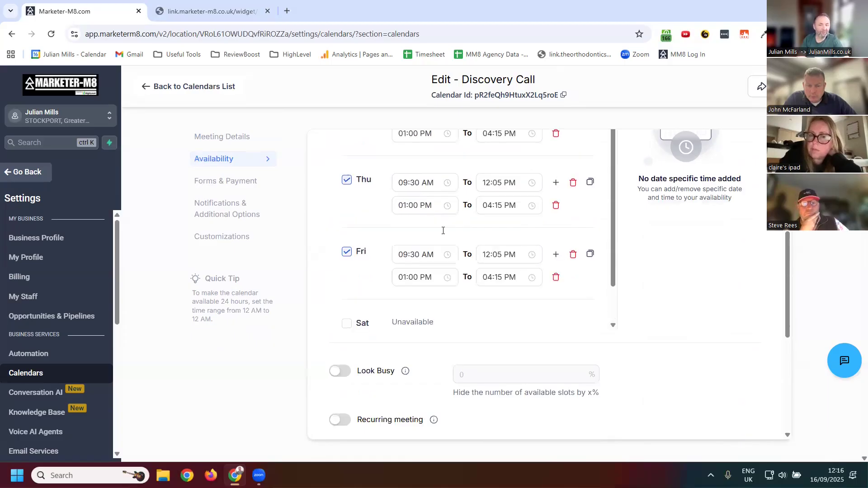
scroll(691, 242, up, 2)
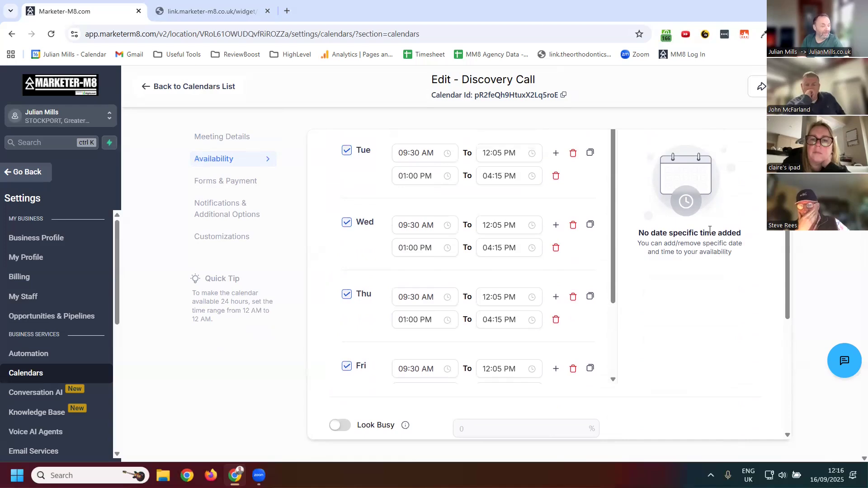
scroll(601, 312, down, 2)
scroll(601, 312, down, 3)
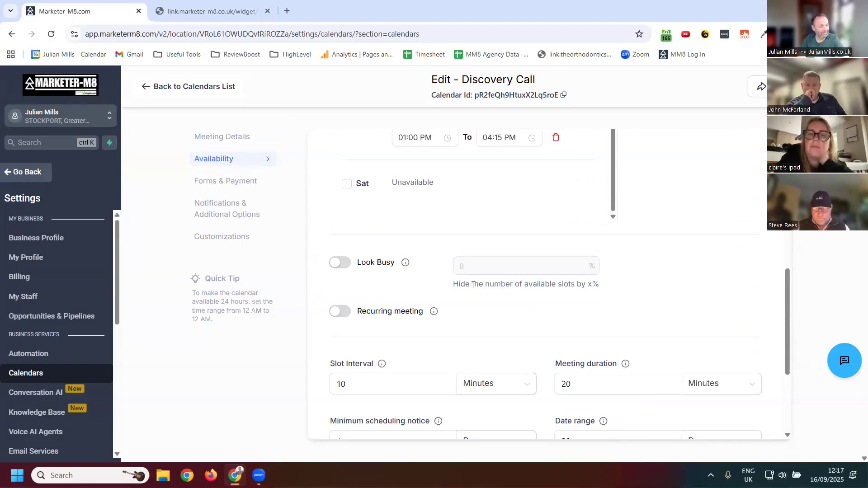
- Examine the slot interval, meeting duration, scheduling notice, booking limits and pre and post buffer times
scroll(506, 302, down, 3)
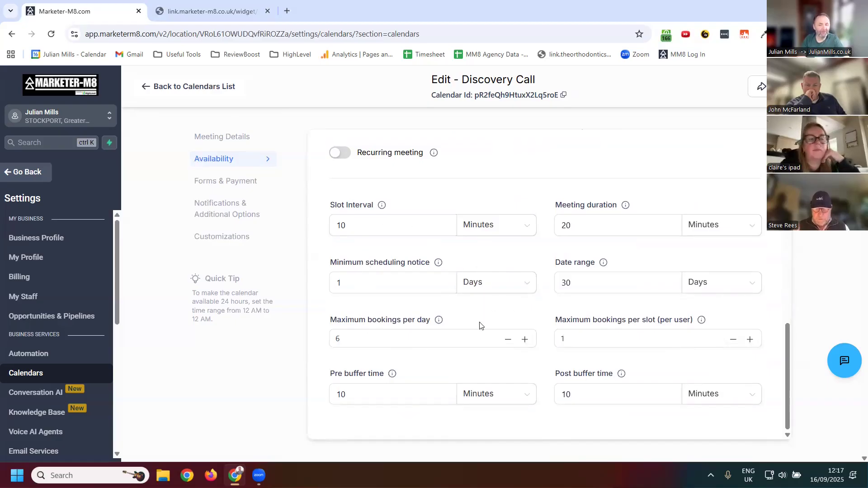
click(591, 222)
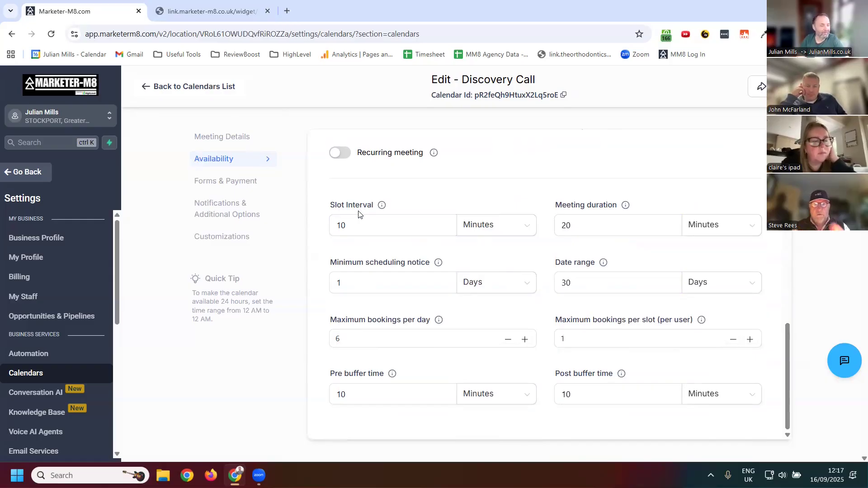
click(362, 228)
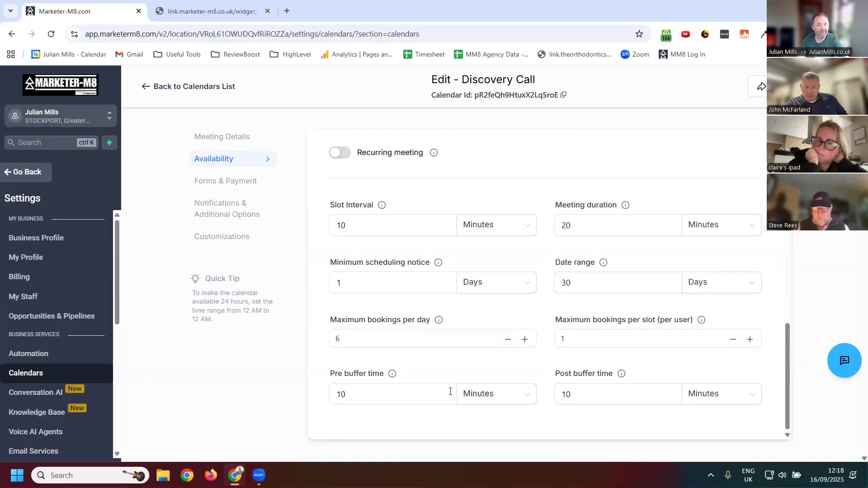
click(368, 394)
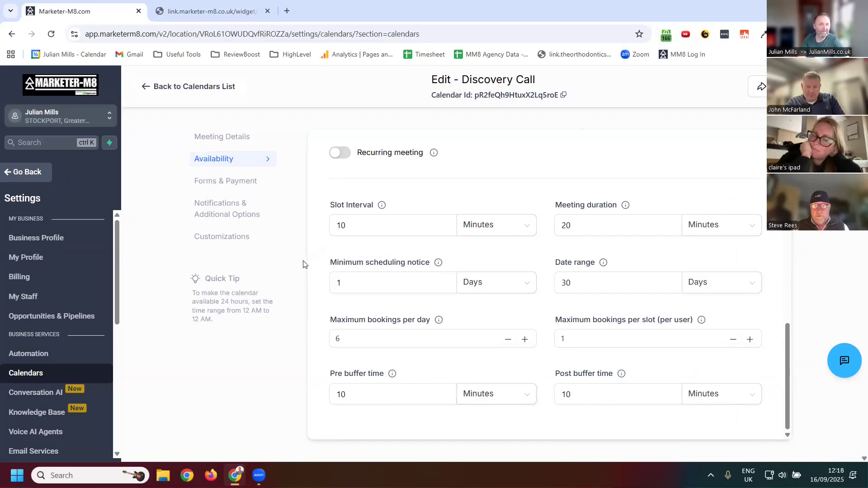
- Open the Forms & Payment settings and review the booking form, widget order, guest options and confirmation page redirect
click(228, 181)
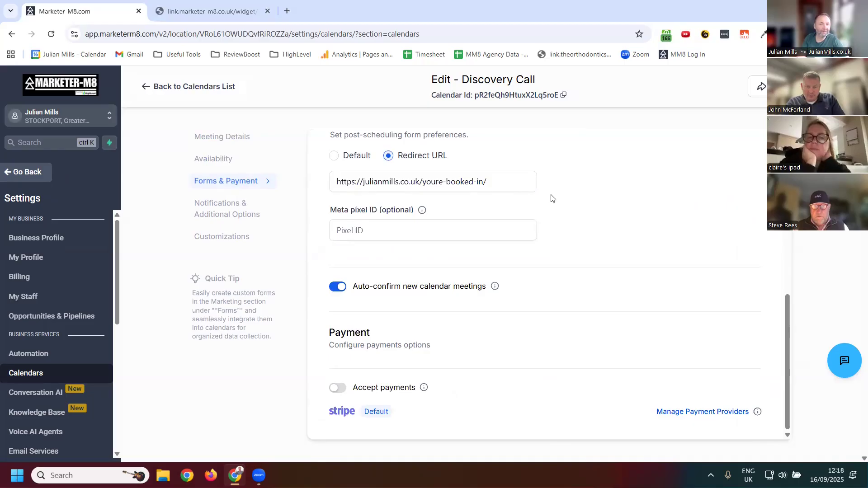
scroll(553, 196, up, 8)
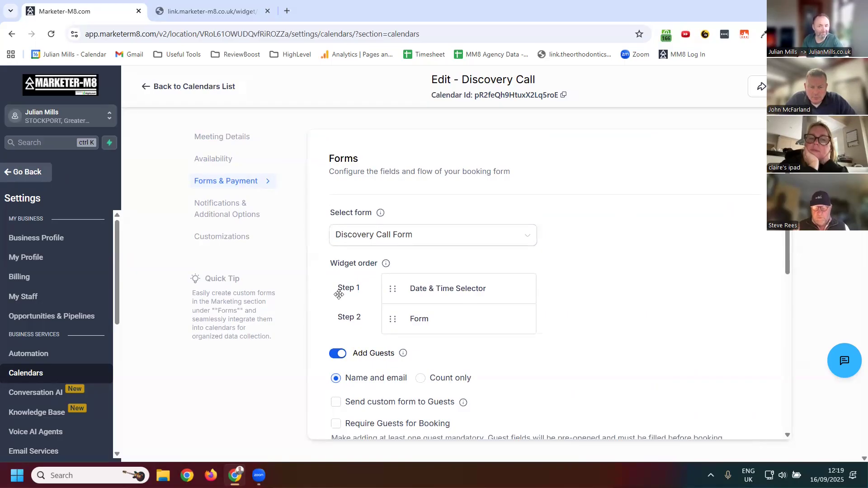
scroll(597, 312, down, 1)
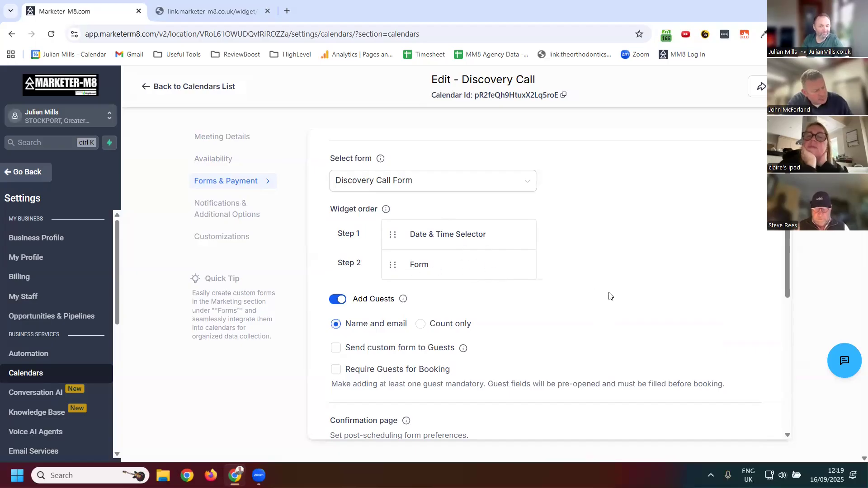
scroll(496, 316, down, 1)
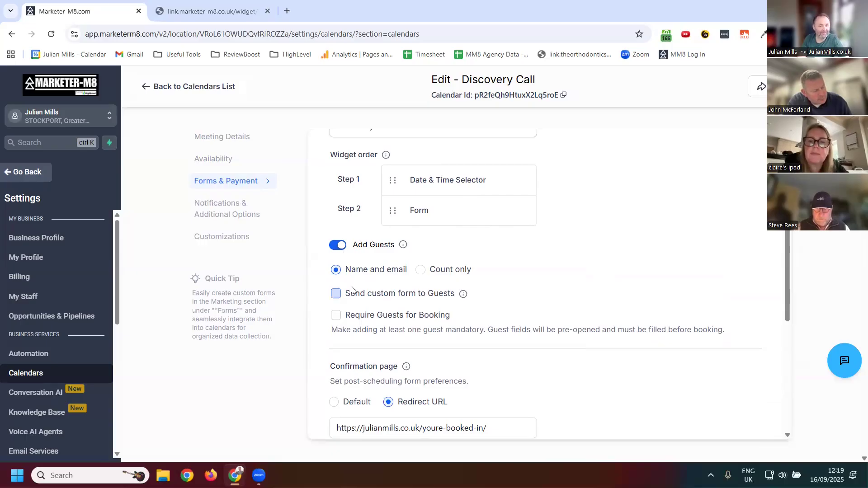
scroll(498, 308, down, 1)
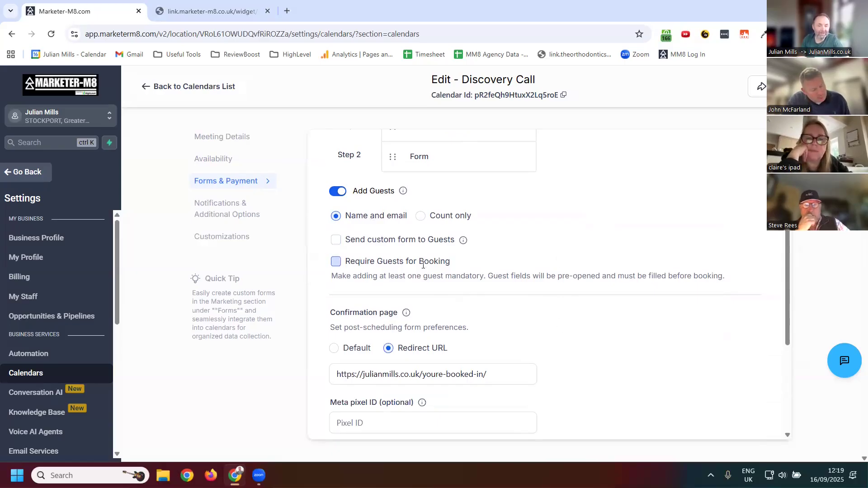
scroll(538, 354, down, 1)
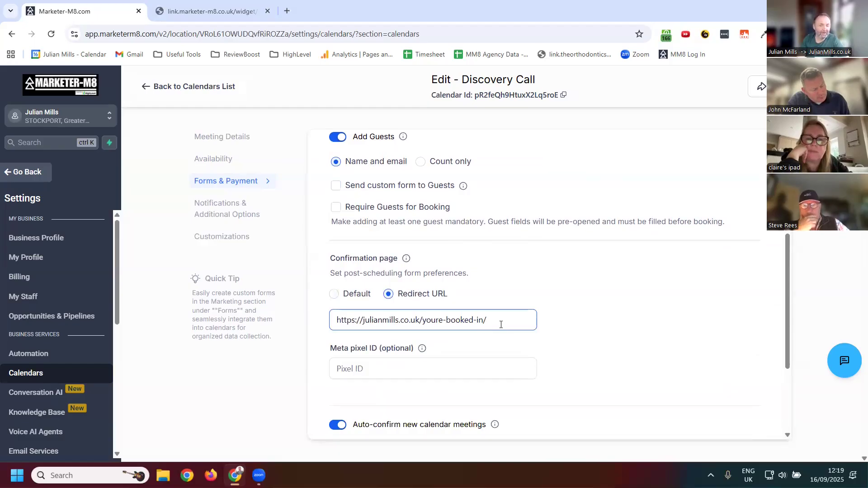
- Turn on payment acceptance for the Discovery Call calendar, review its payment options, and turn off auto-confirmation of new calendar meetings
drag(493, 325, 356, 325)
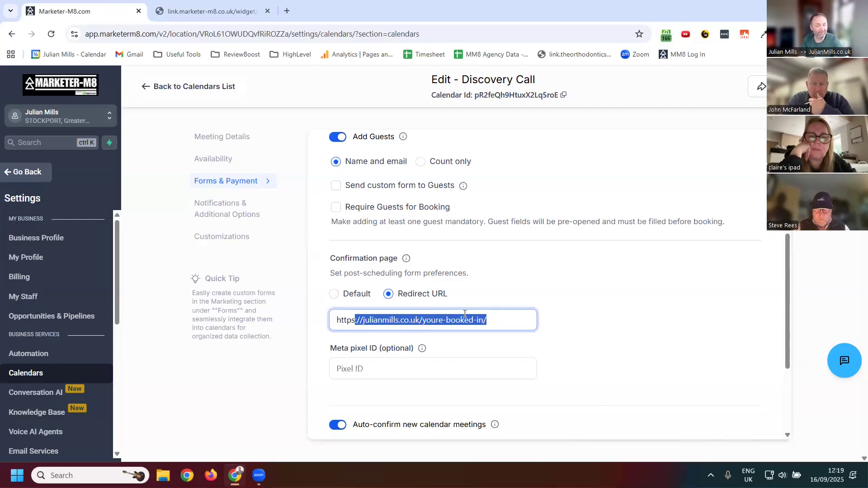
scroll(498, 317, down, 1)
scroll(527, 321, down, 2)
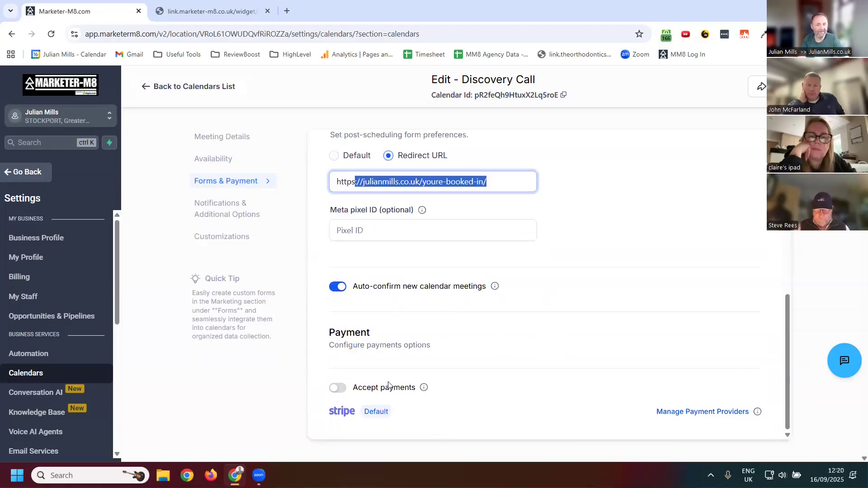
click(336, 388)
scroll(482, 388, down, 1)
scroll(482, 388, down, 3)
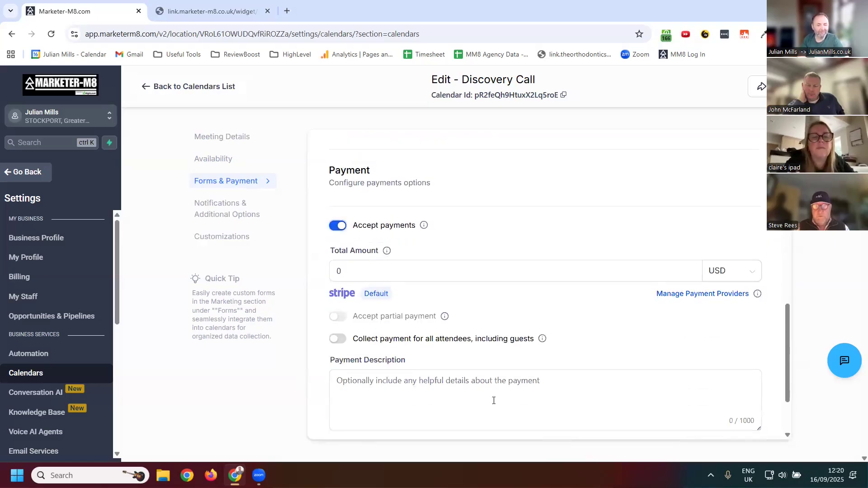
scroll(470, 318, down, 2)
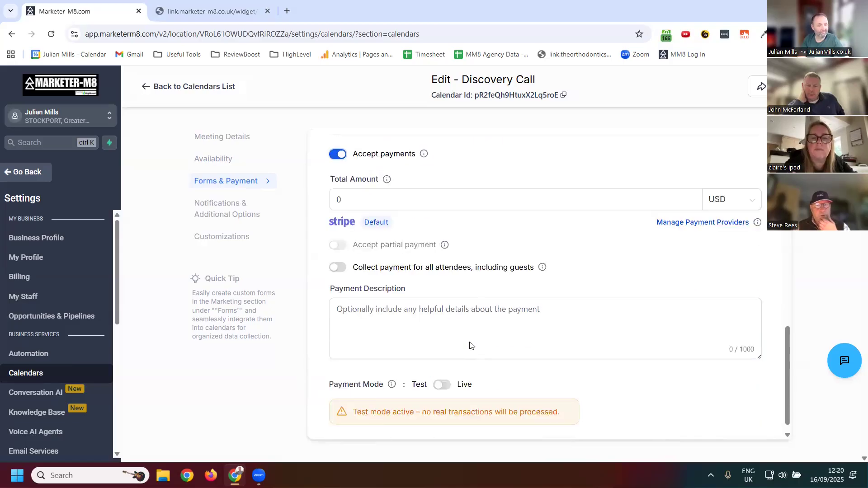
scroll(467, 351, up, 6)
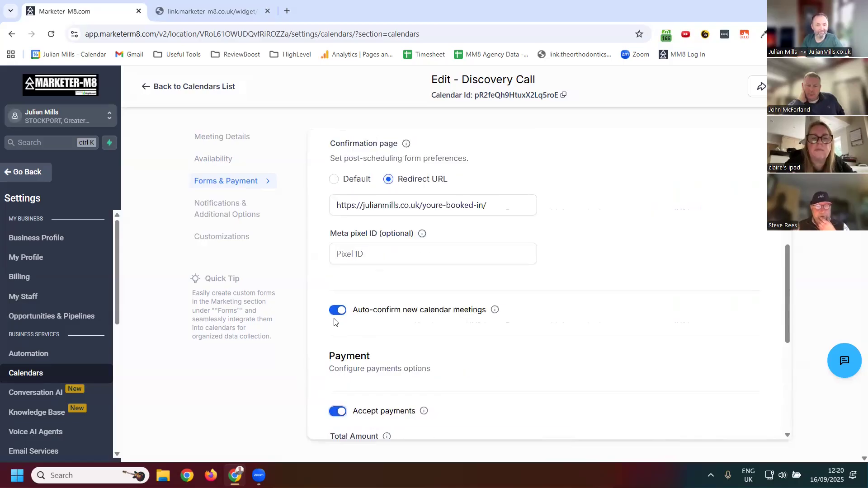
click(335, 311)
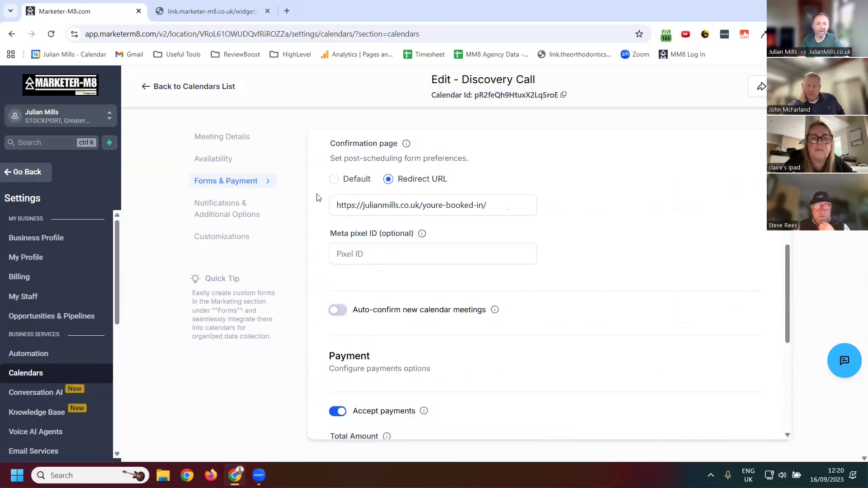
- Open the Notifications & Additional Options settings and review the notification types, calendar invitation options, cancellation and reschedule policy, and meeting invite notes
click(218, 218)
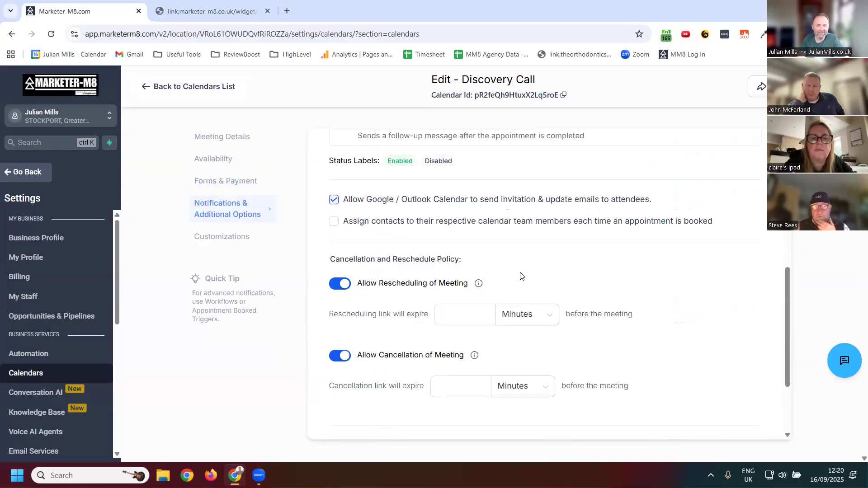
scroll(519, 274, up, 6)
scroll(420, 240, down, 1)
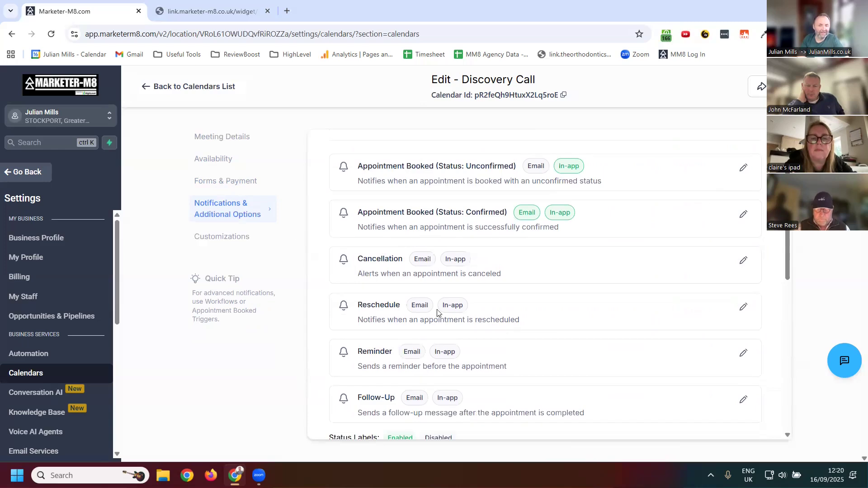
scroll(437, 301, down, 4)
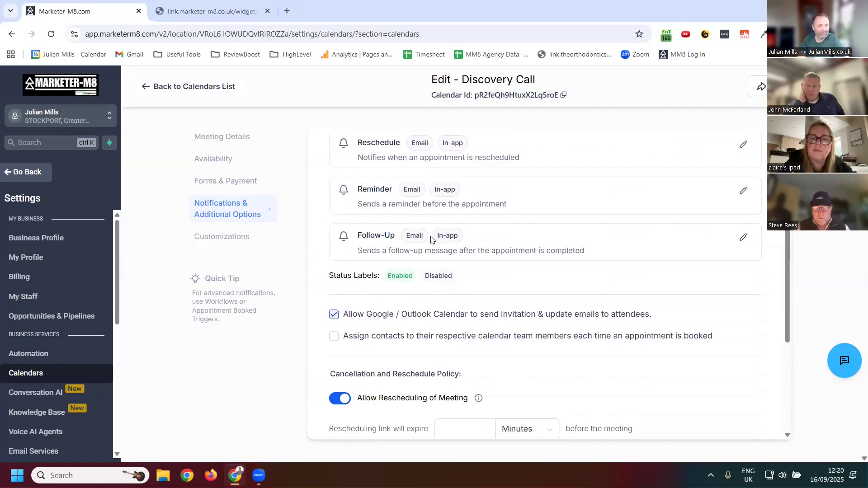
scroll(480, 298, down, 1)
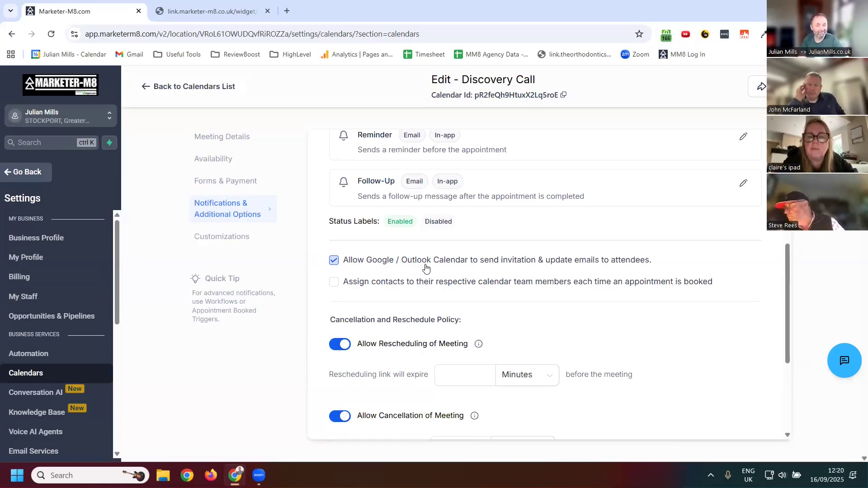
scroll(426, 268, down, 2)
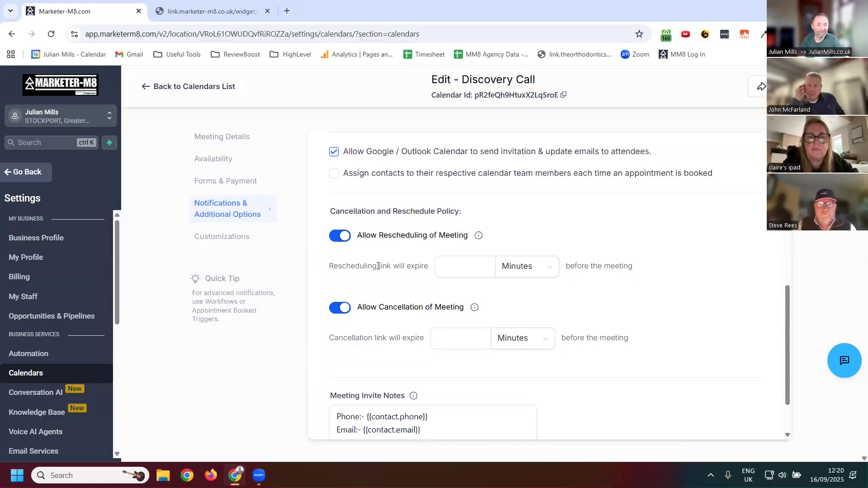
scroll(378, 265, down, 1)
scroll(510, 283, down, 1)
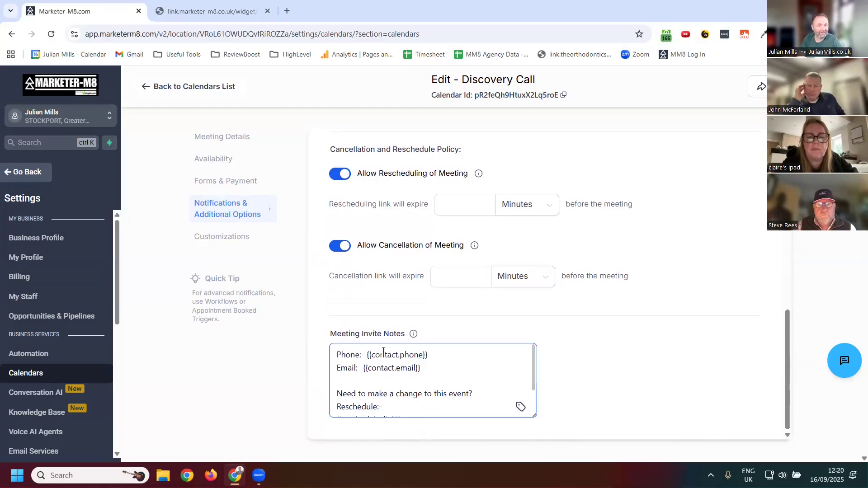
- Open the Customizations settings and review the cover image, widget style, colors, button text, custom code and staff selection options
click(224, 241)
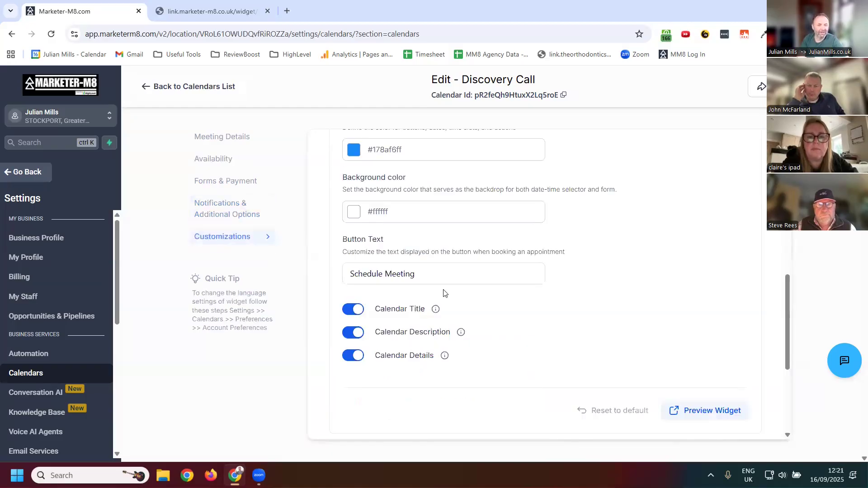
scroll(486, 298, up, 7)
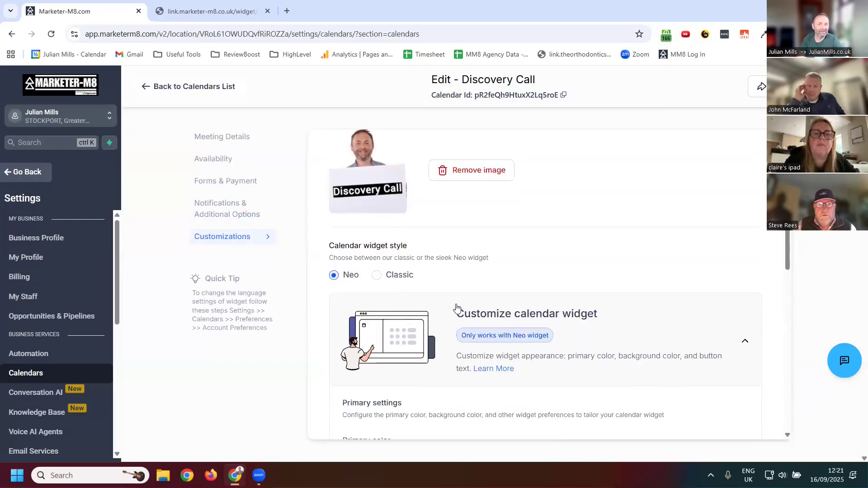
scroll(457, 308, up, 3)
scroll(466, 289, down, 1)
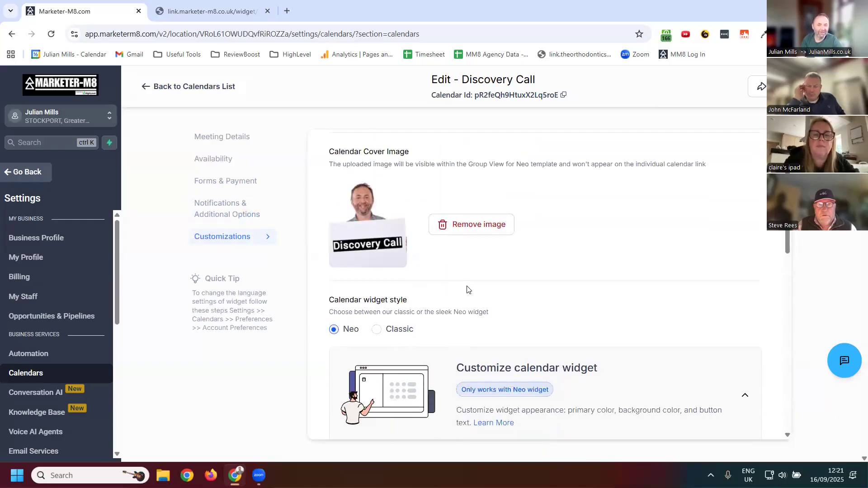
scroll(465, 289, down, 2)
scroll(422, 204, up, 3)
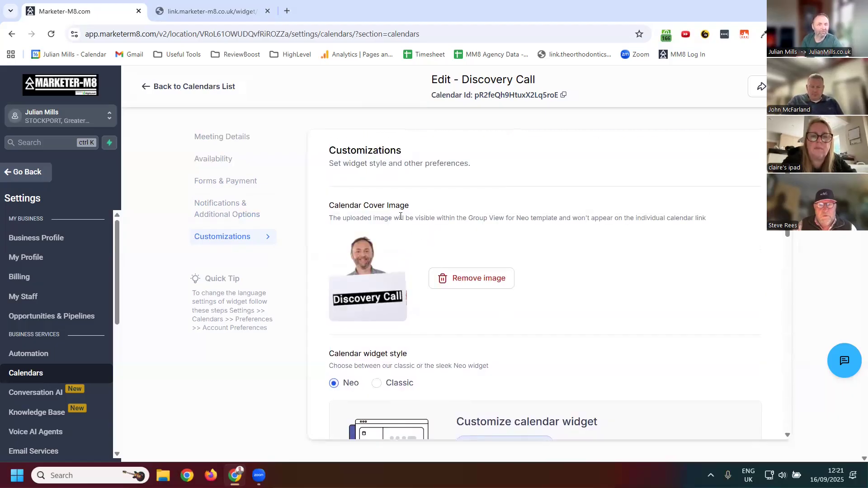
scroll(497, 246, down, 3)
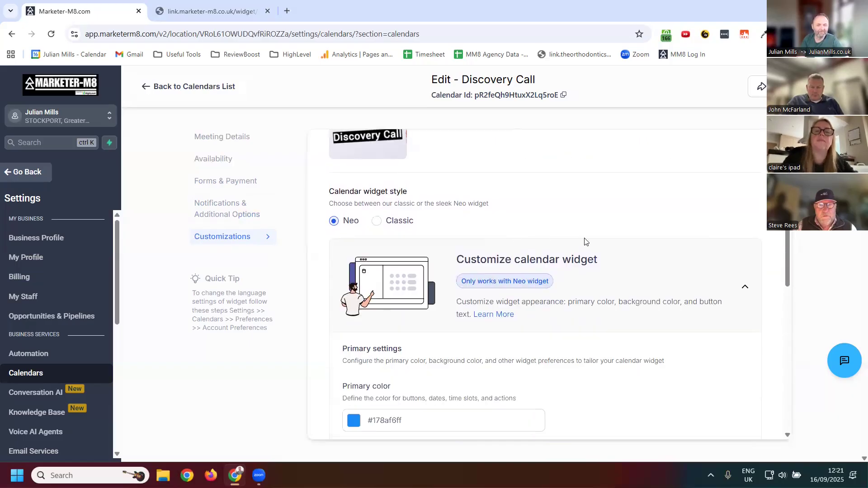
scroll(582, 260, down, 3)
scroll(425, 276, down, 1)
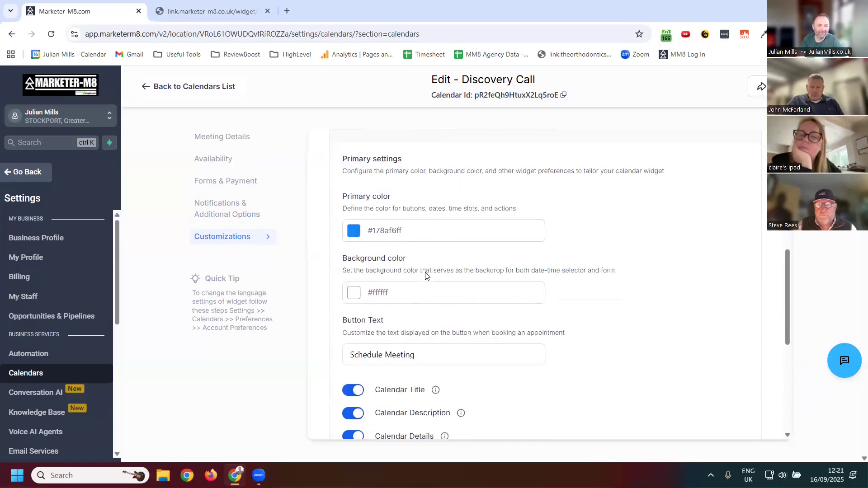
scroll(398, 308, down, 5)
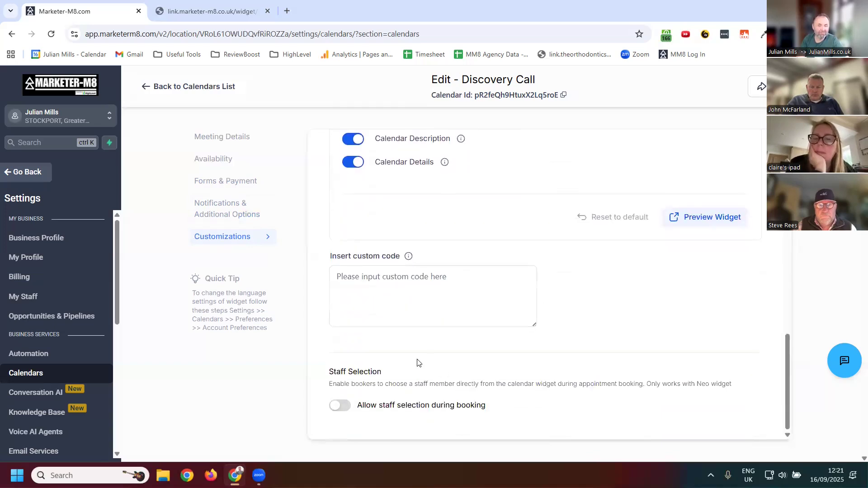
- Return to the calendar list and explore the additional calendar types available for a new calendar
scroll(418, 312, up, 15)
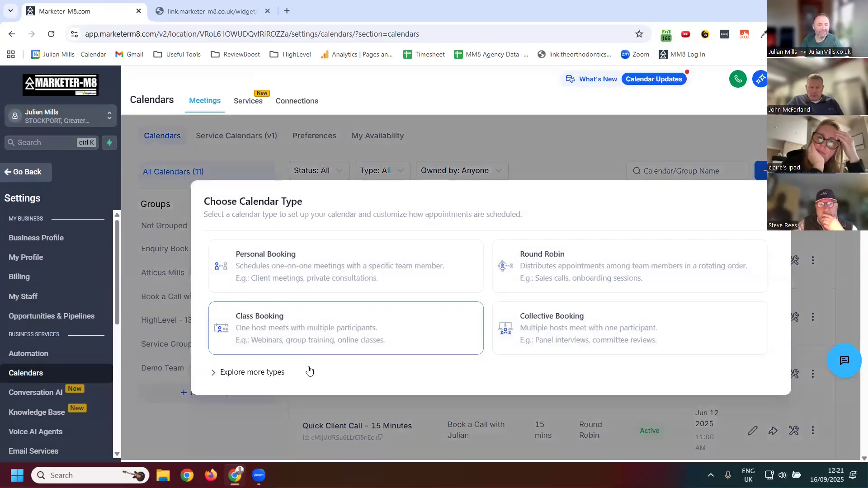
click(240, 374)
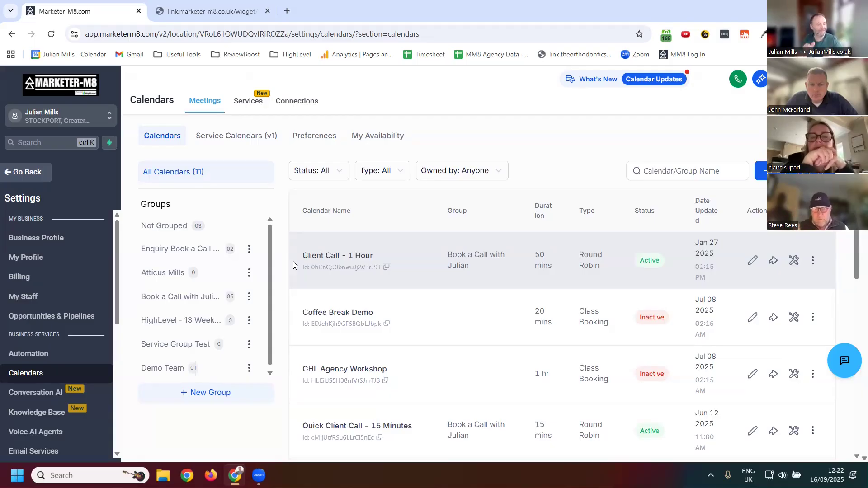
- Leave the settings and open the "3 Appointments Automated Follow Up" folder in the Automation workflow list
click(19, 175)
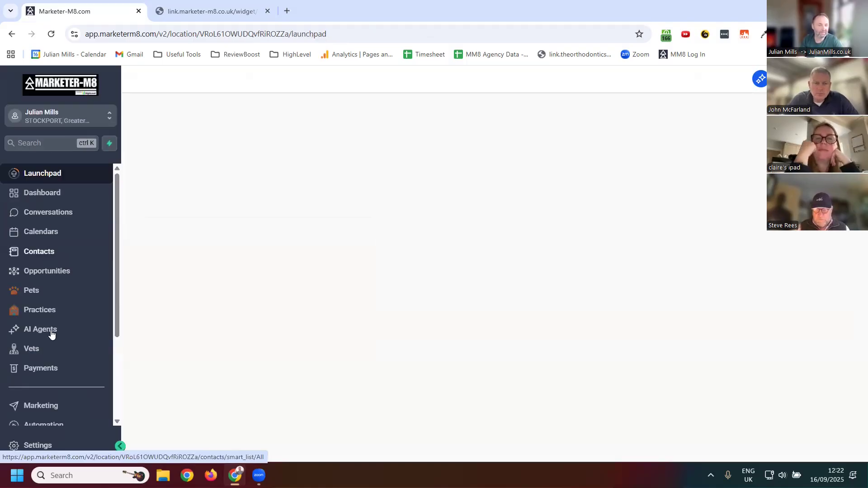
scroll(51, 409, down, 2)
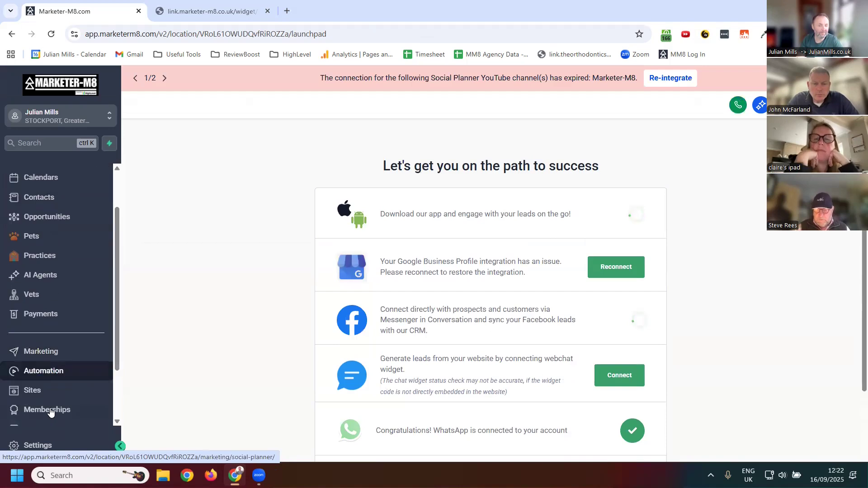
click(50, 411)
click(42, 371)
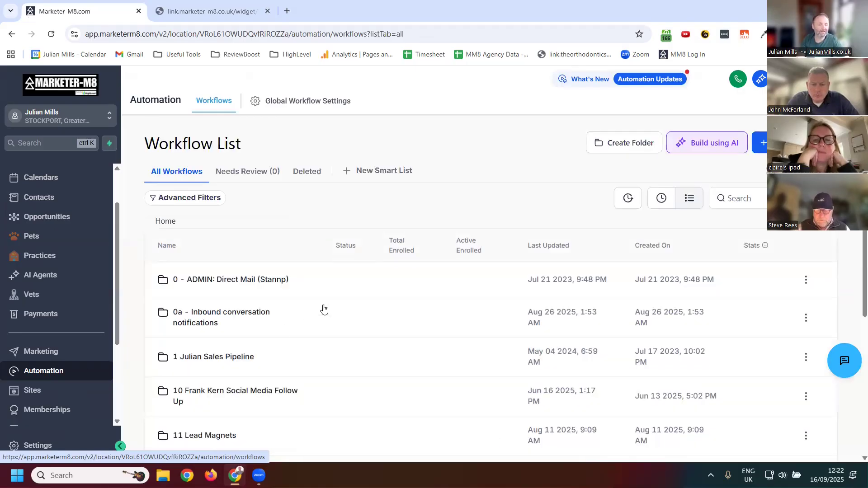
scroll(213, 308, down, 3)
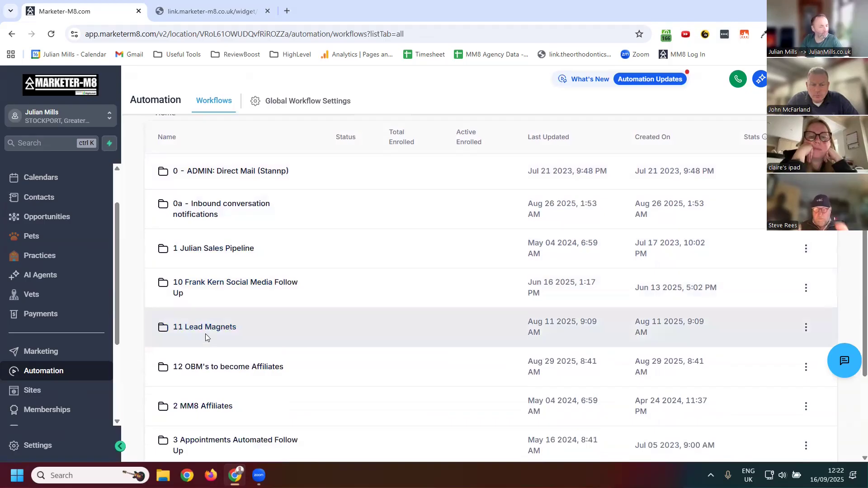
scroll(206, 317, down, 1)
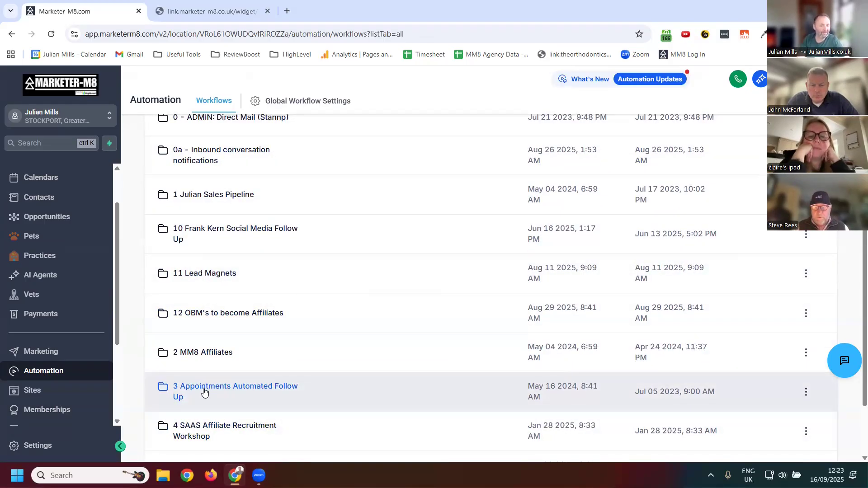
click(256, 390)
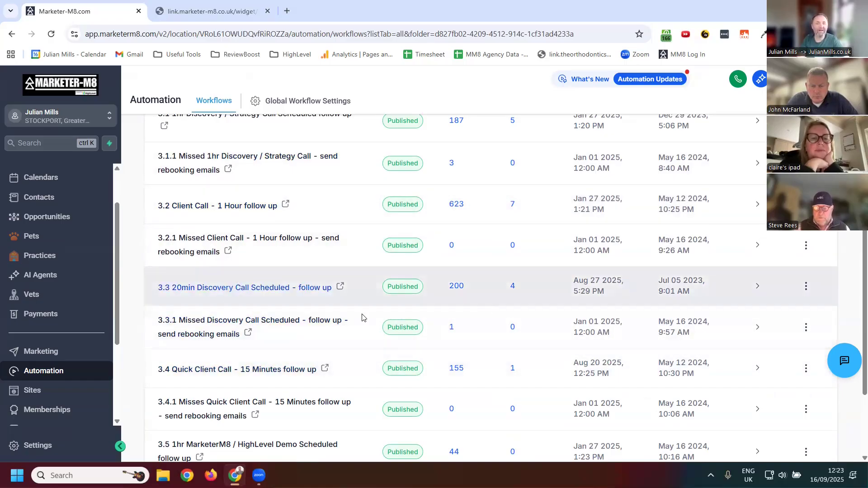
- Review the scheduled-call and missed-call follow-up workflows in the appointments folder
scroll(285, 283, up, 1)
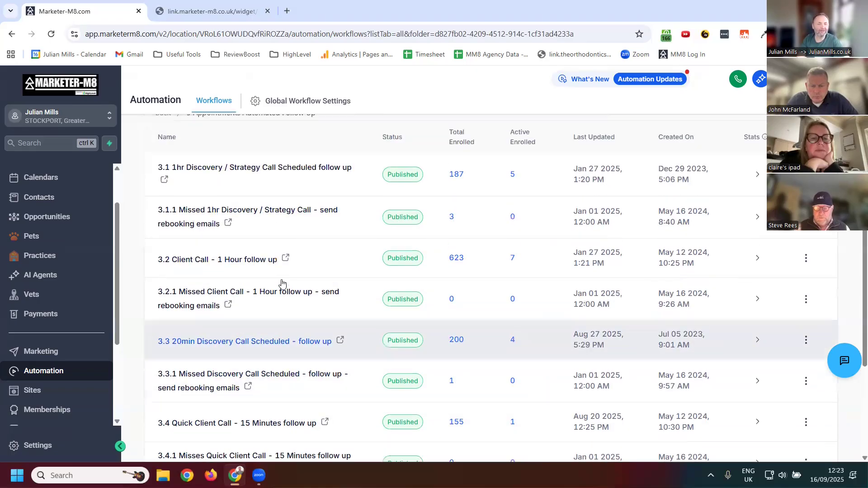
scroll(272, 287, up, 1)
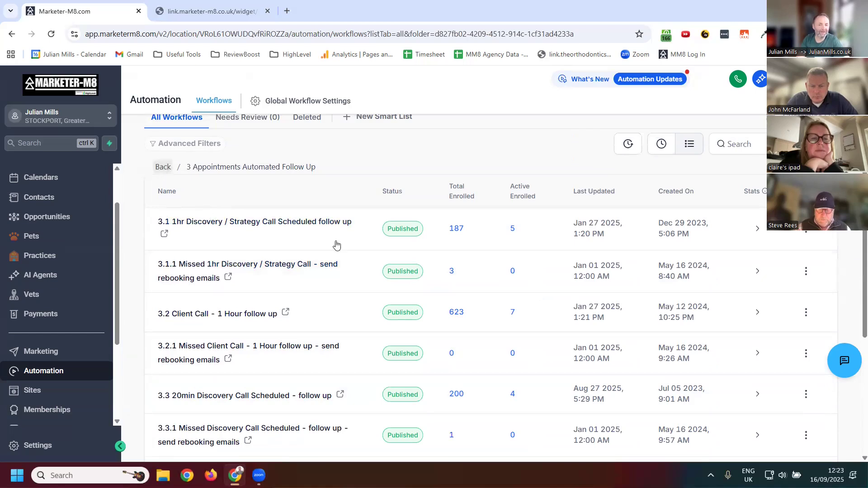
scroll(358, 258, down, 4)
scroll(734, 163, up, 4)
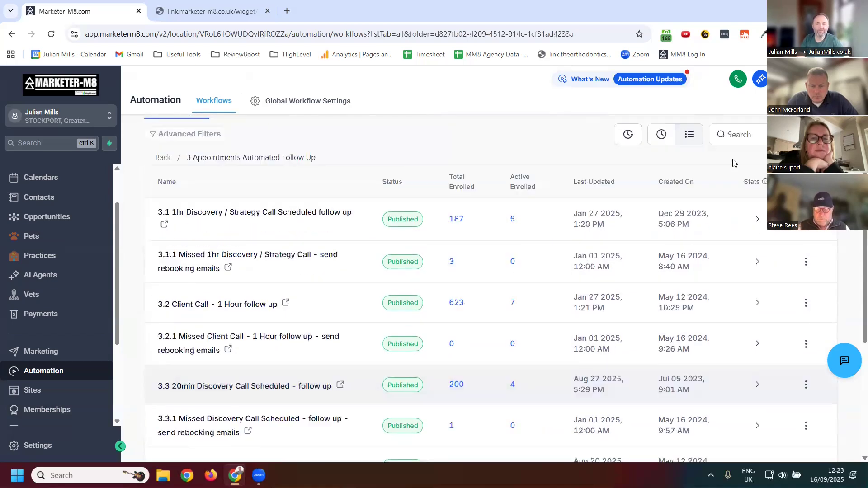
- Open the workflow template library and browse it for the "Recipe - Appointment Confirmation + Reminder" template
scroll(734, 163, up, 2)
click(764, 143)
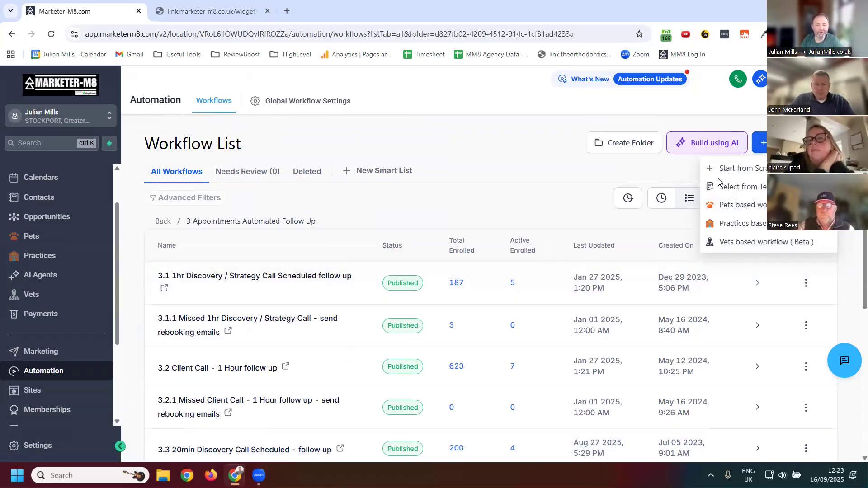
click(758, 191)
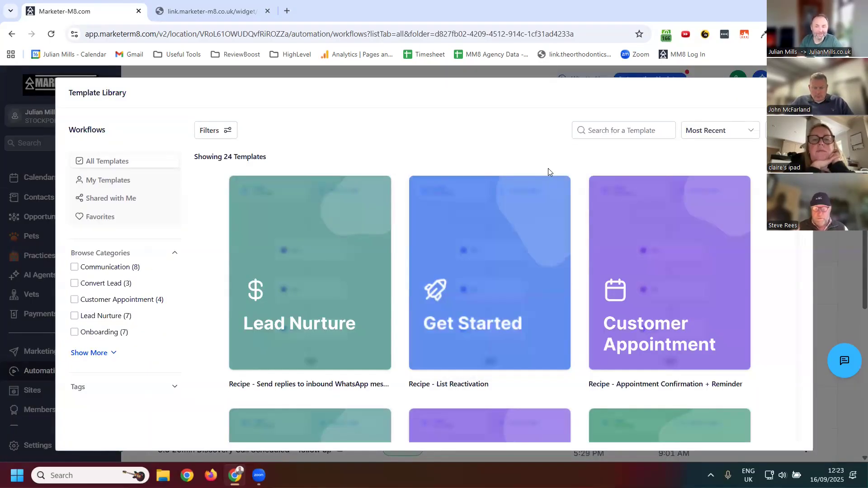
mouse_move(529, 179)
scroll(528, 177, down, 20)
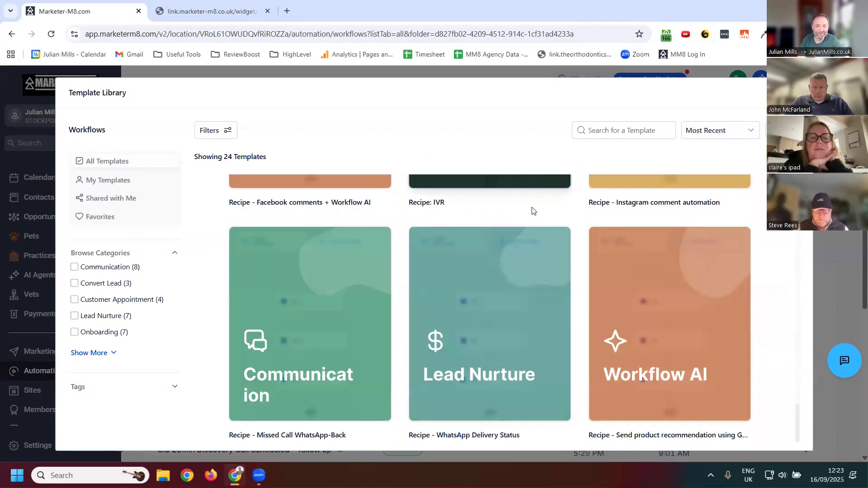
scroll(519, 232, up, 5)
scroll(519, 232, up, 8)
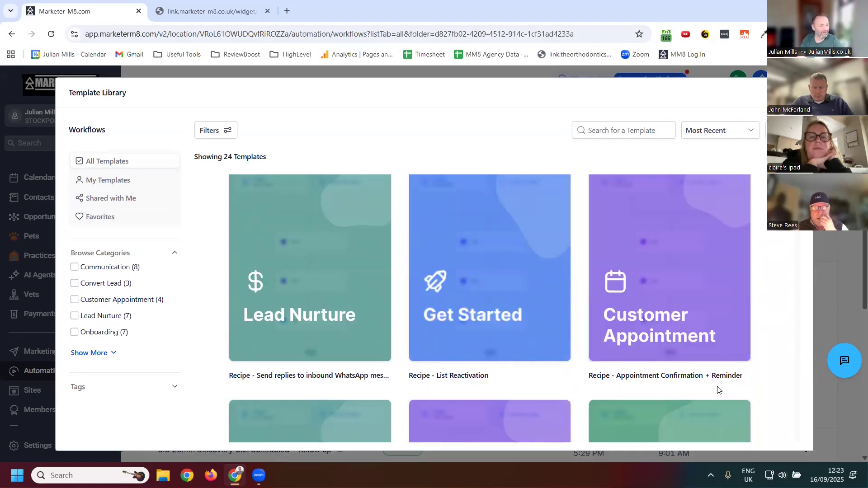
mouse_move(669, 272)
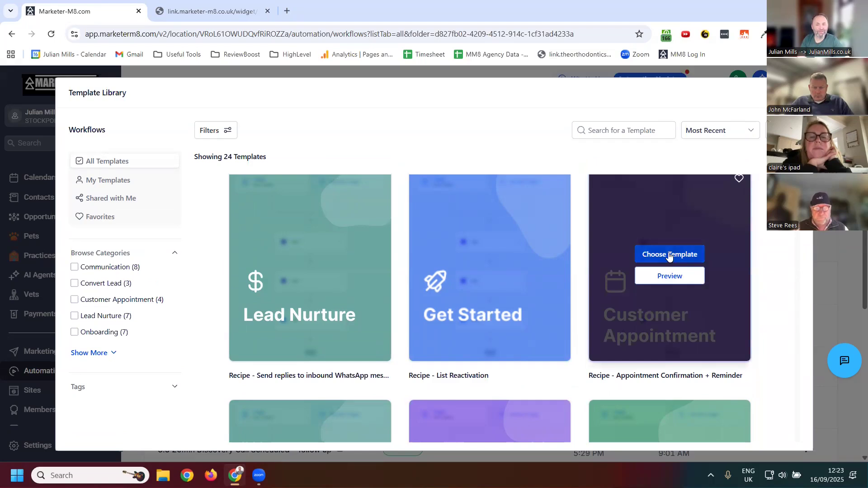
- Create a workflow from the "Recipe - Appointment Confirmation + Reminder" template and select confirmed as its Appointment trigger's status filter
click(671, 255)
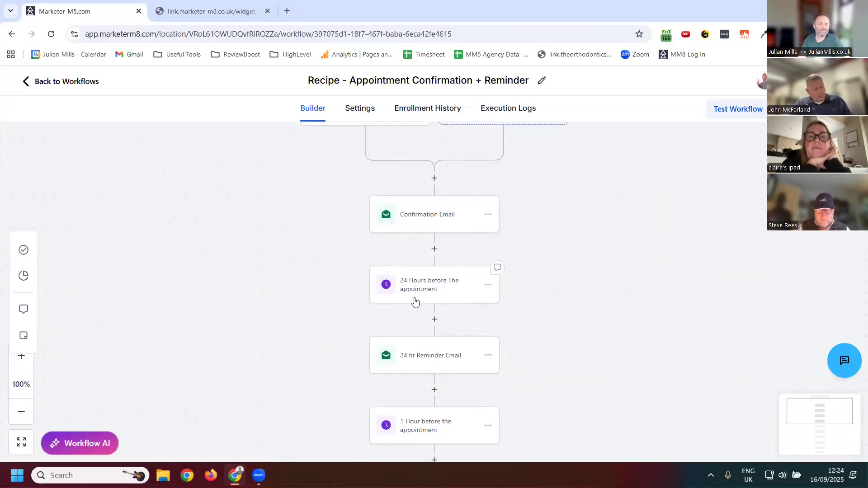
scroll(616, 256, up, 1)
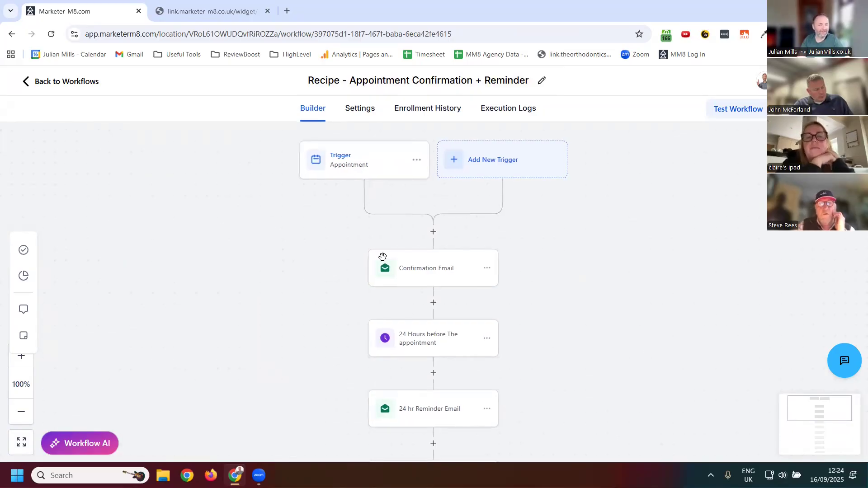
click(356, 169)
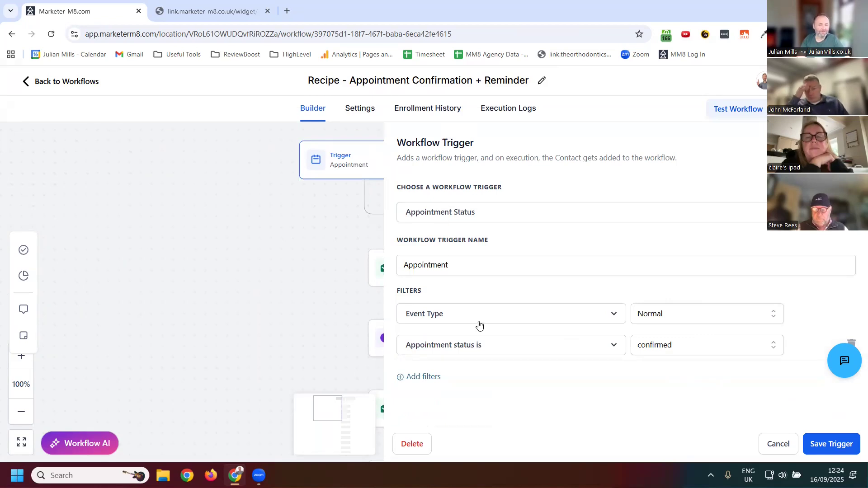
click(692, 349)
scroll(688, 313, down, 1)
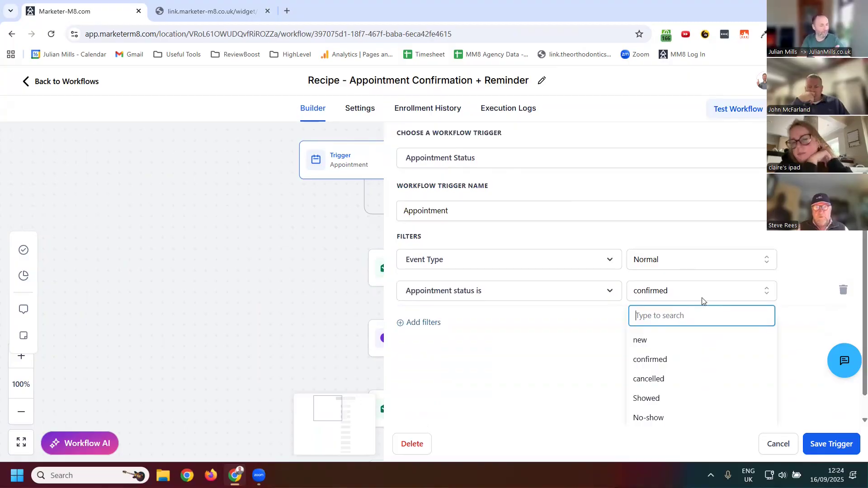
click(667, 360)
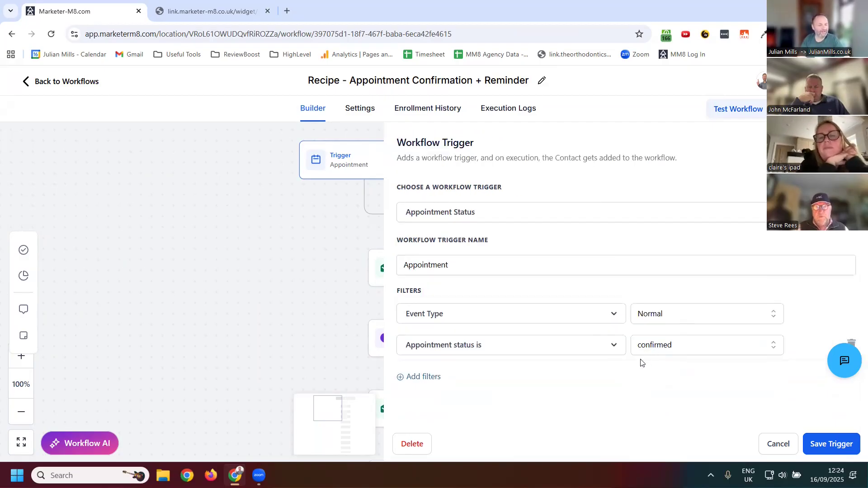
- Add an "In calendar" filter for Discovery Call to the Appointment trigger and save the trigger
click(423, 378)
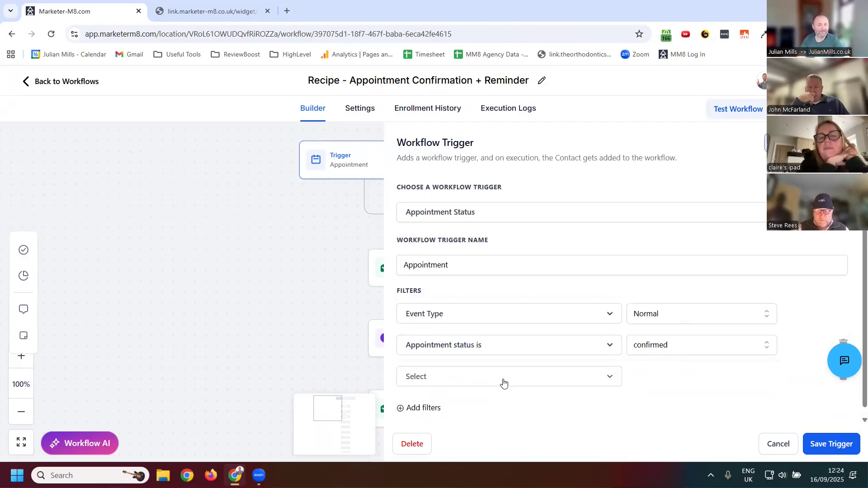
click(473, 383)
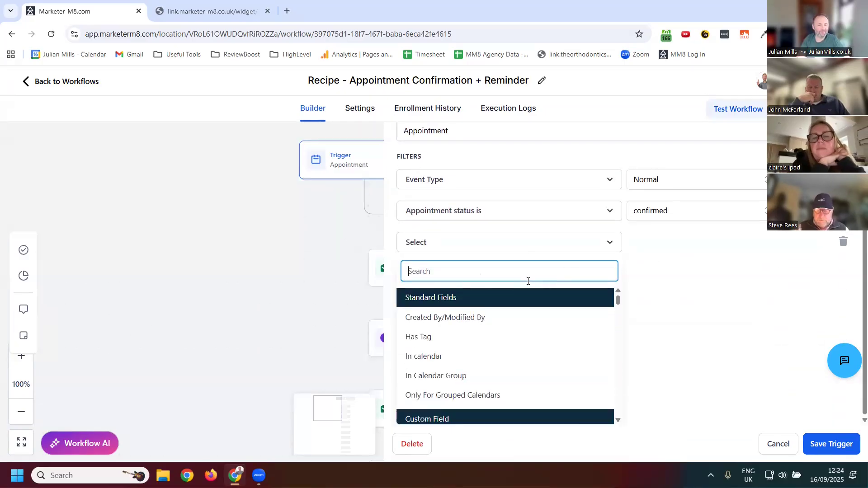
click(421, 357)
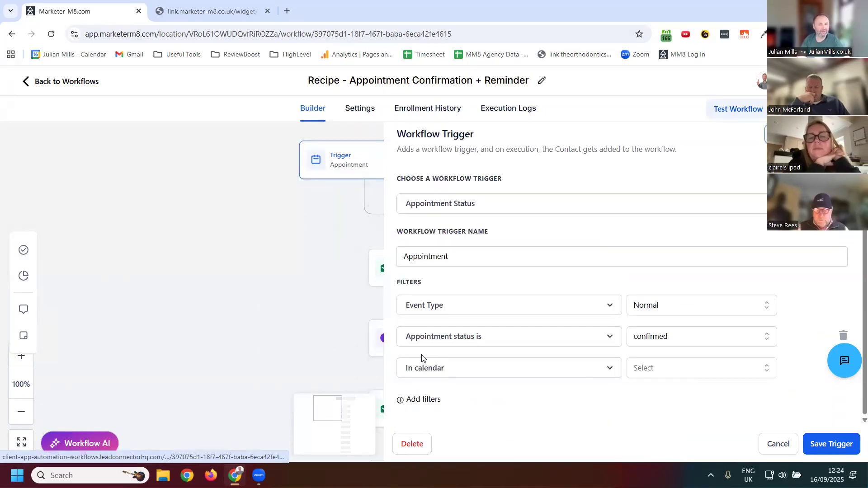
click(664, 372)
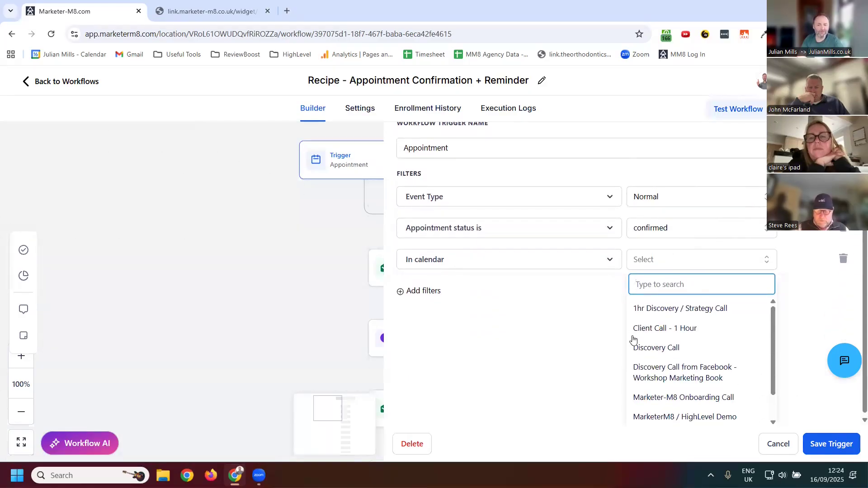
click(657, 348)
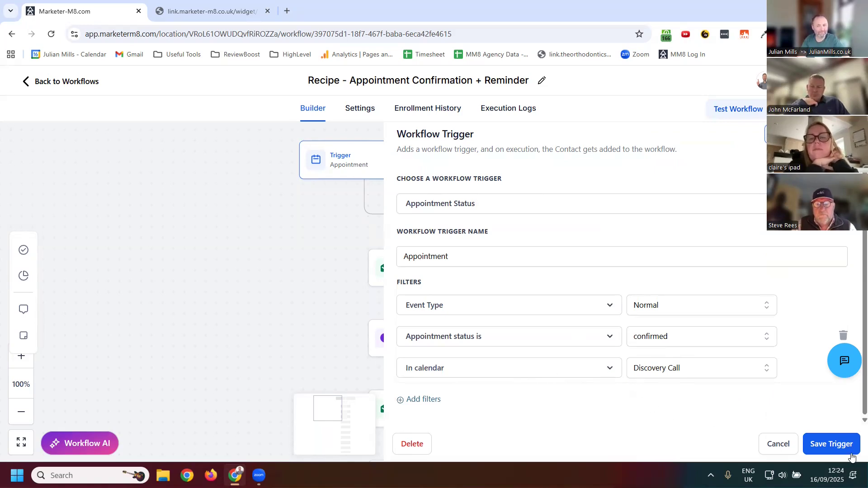
click(811, 450)
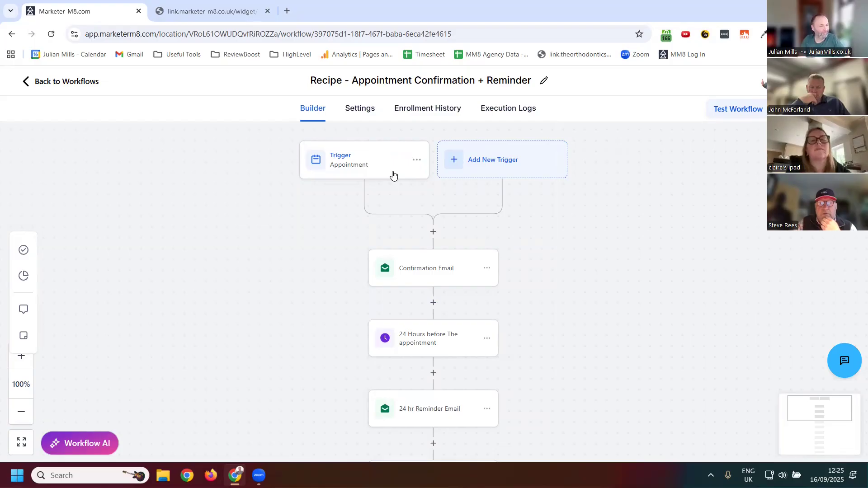
- Replace the Confirmation Email's From Name with the appointment's assigned user full name variable, {{appointment.user.name}}
click(446, 271)
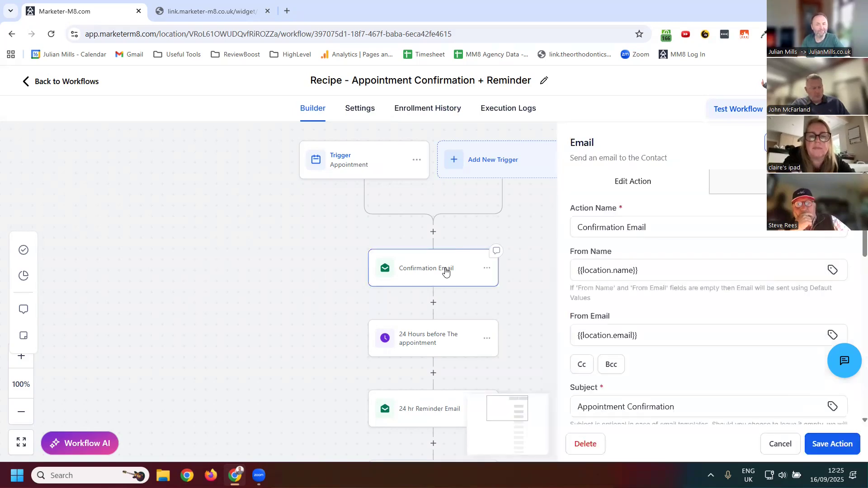
scroll(735, 264, down, 1)
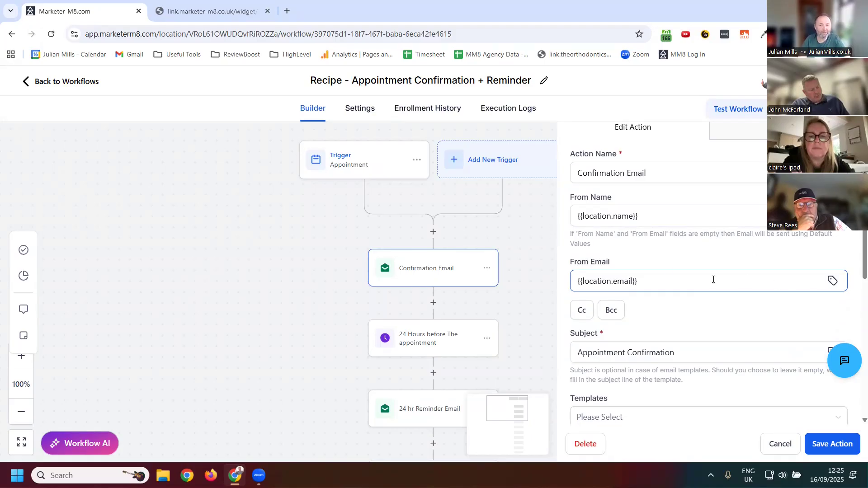
drag(664, 218, 550, 210)
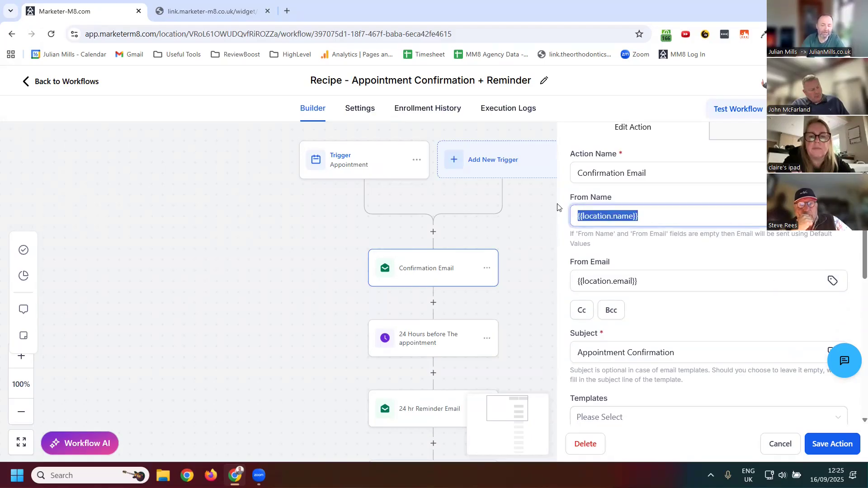
key(BackSpace)
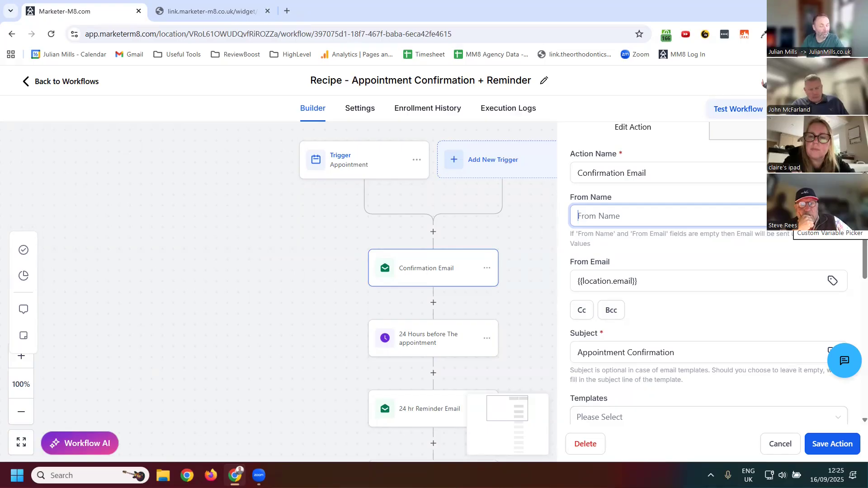
click(833, 216)
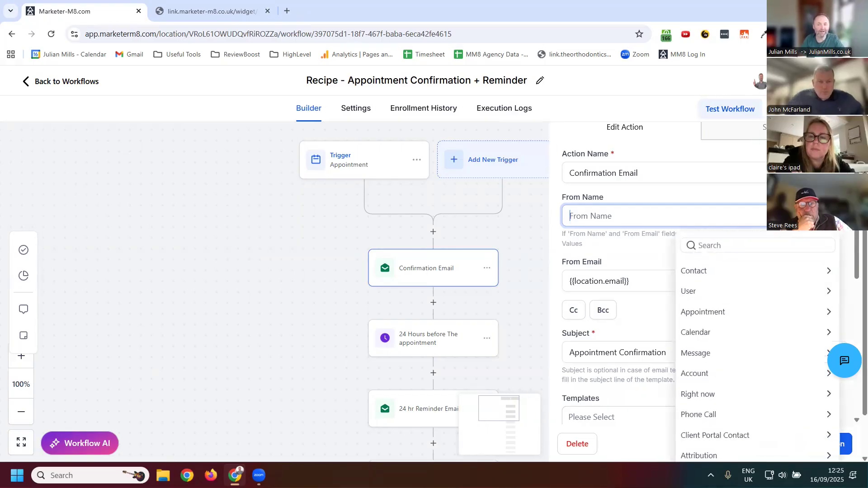
click(698, 315)
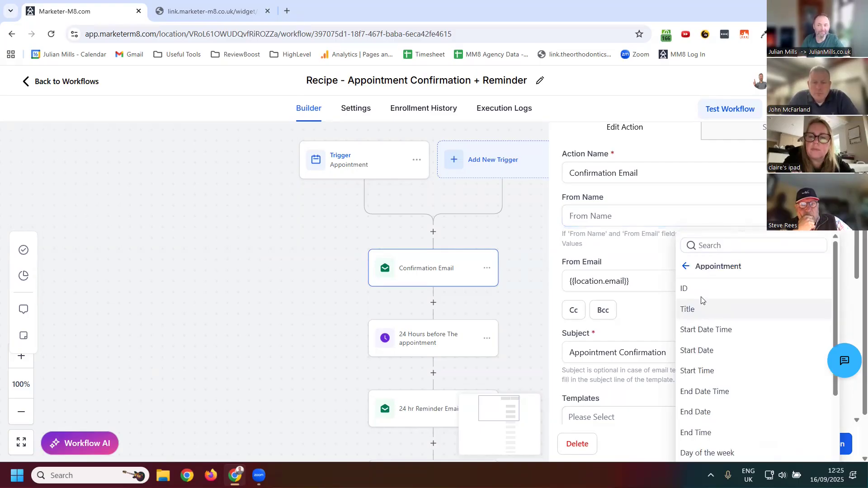
scroll(701, 301, down, 4)
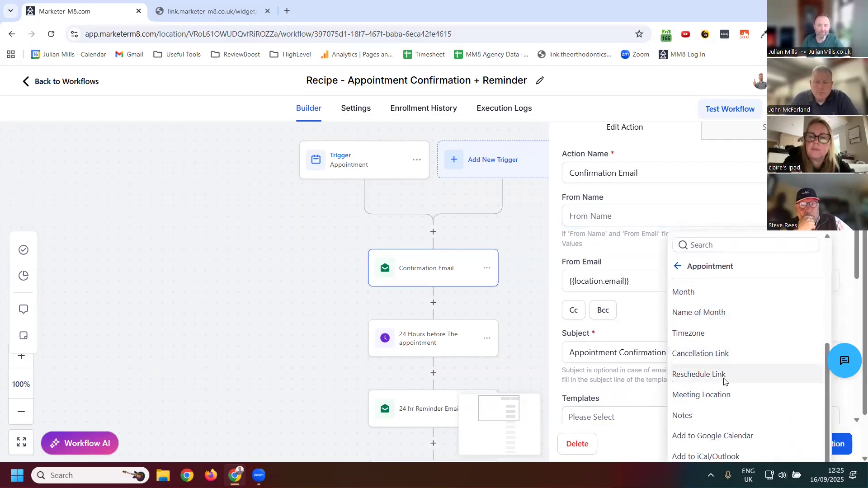
scroll(726, 378, down, 1)
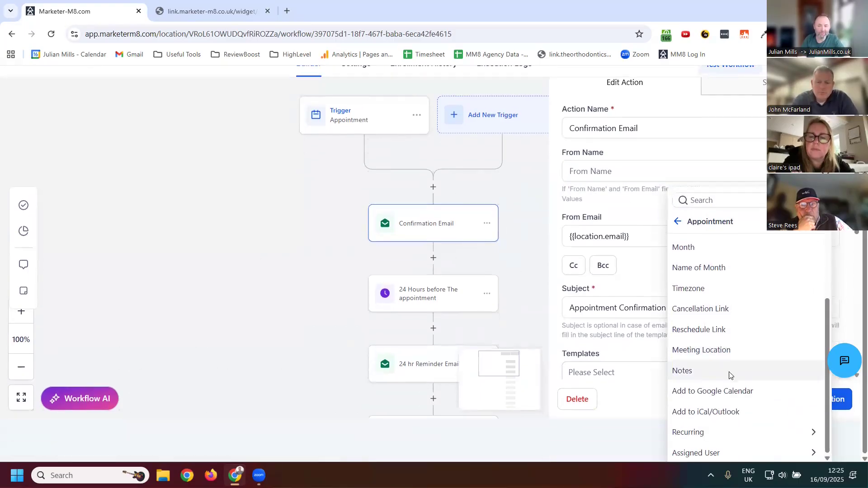
click(703, 454)
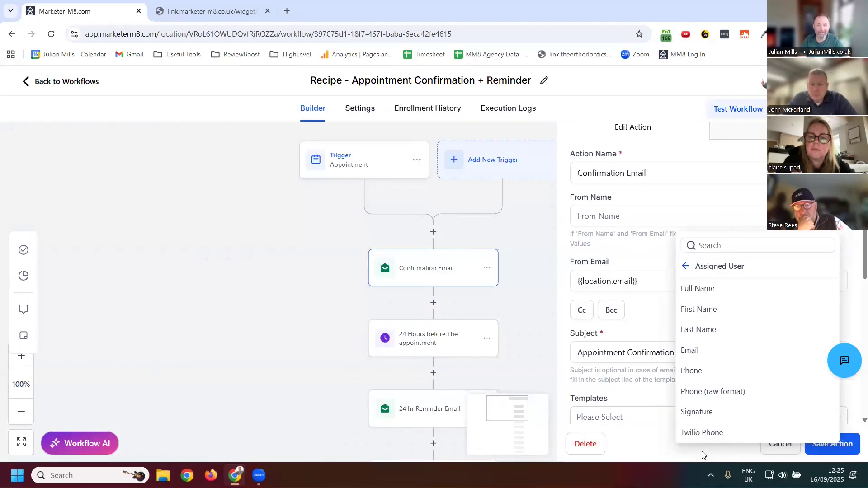
click(714, 294)
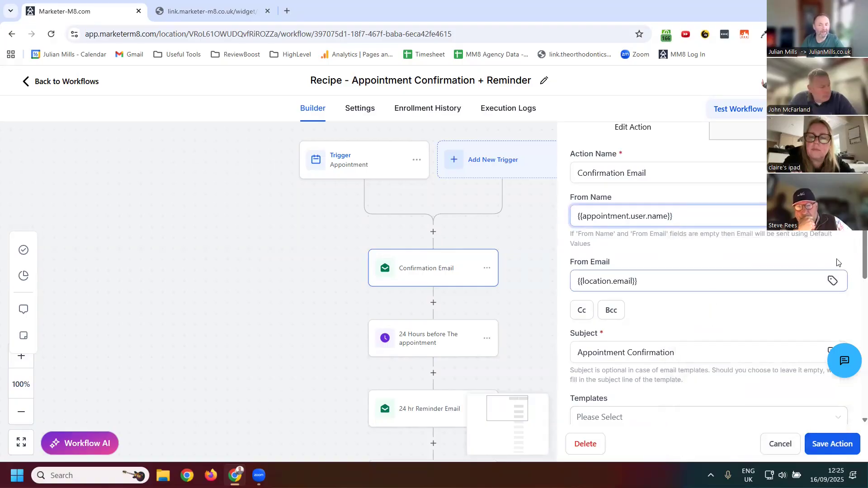
- Add the appointment's assigned user email variable, {{appointment.user.email}}, after {{location.email}} in the Confirmation Email's From Email
click(833, 283)
click(834, 282)
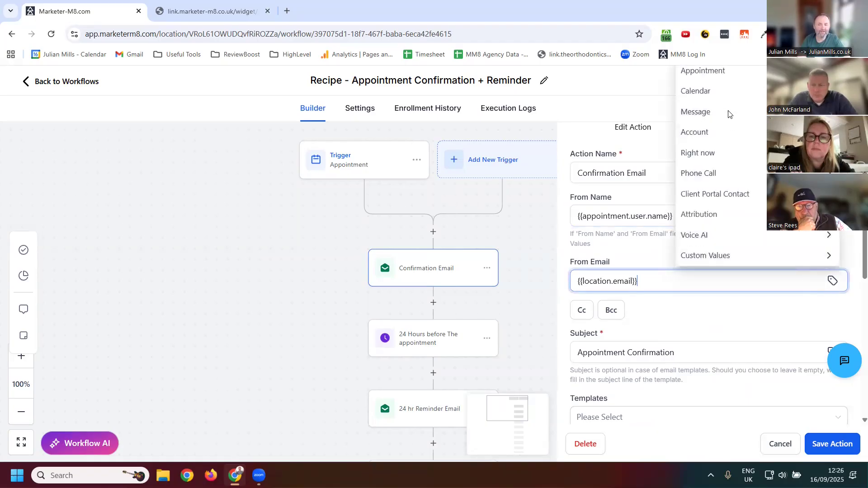
click(708, 77)
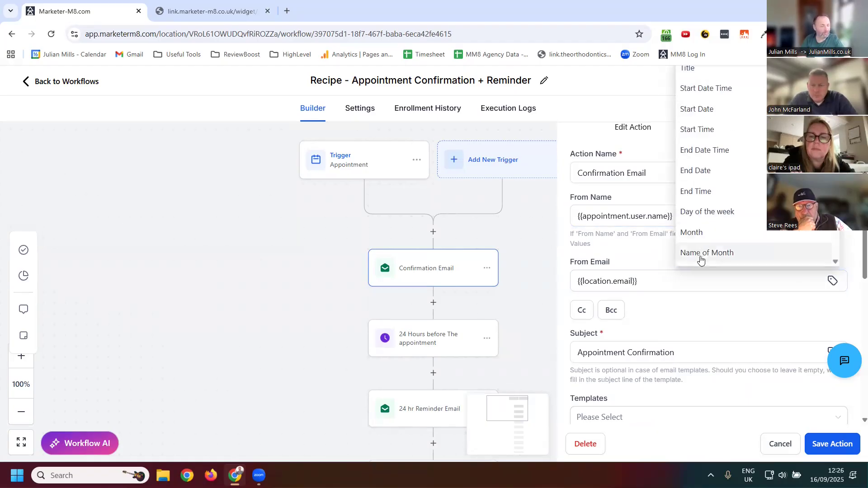
scroll(701, 260, down, 4)
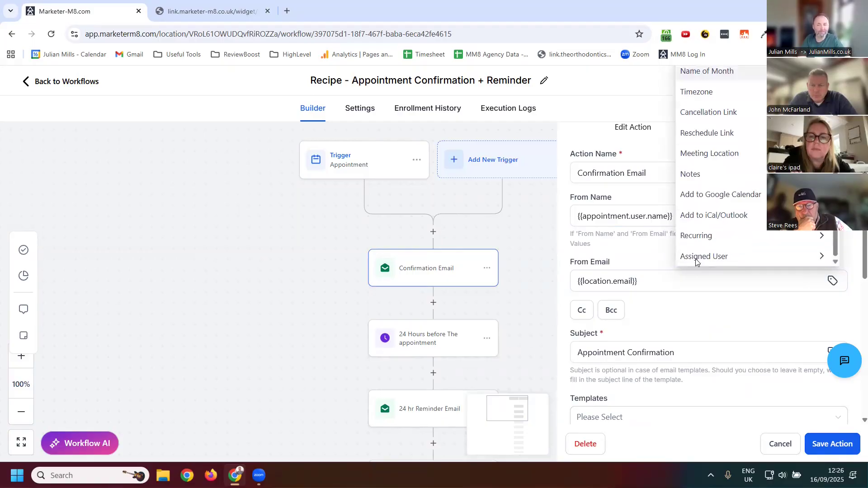
click(710, 257)
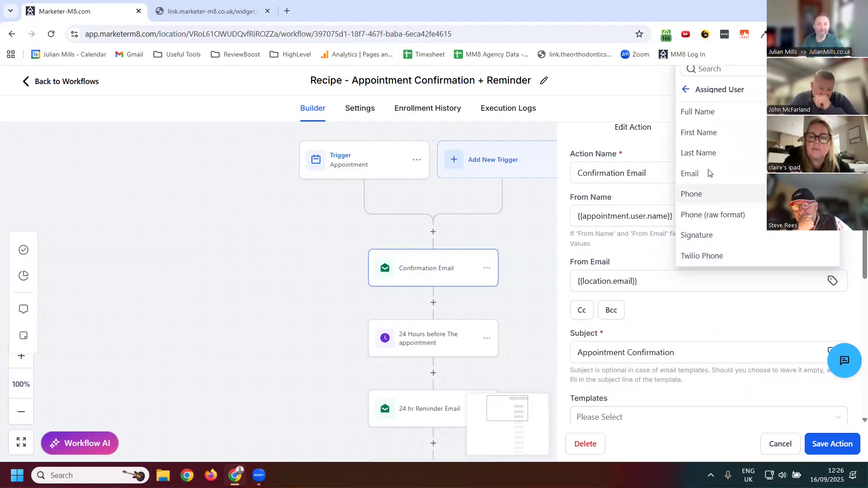
click(695, 174)
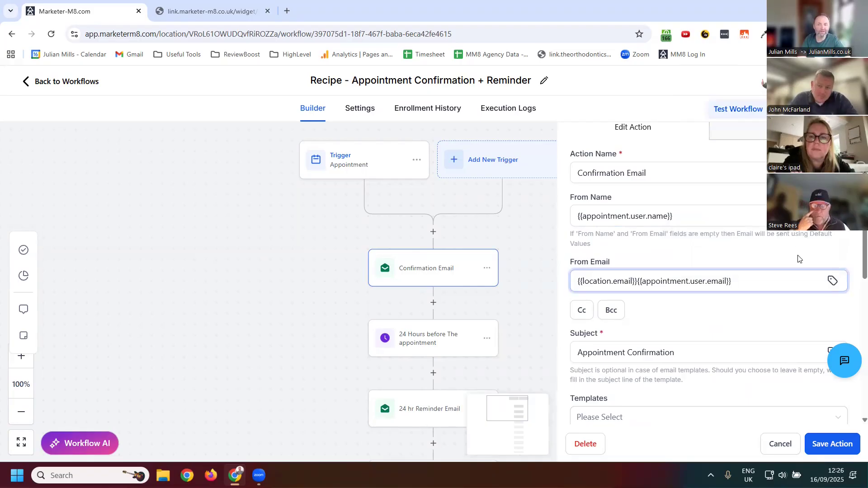
- Extend the Confirmation Email's subject to "Appointment Confirmation with {{appointment.user.name}}" using the assigned user's full name variable
scroll(793, 262, down, 2)
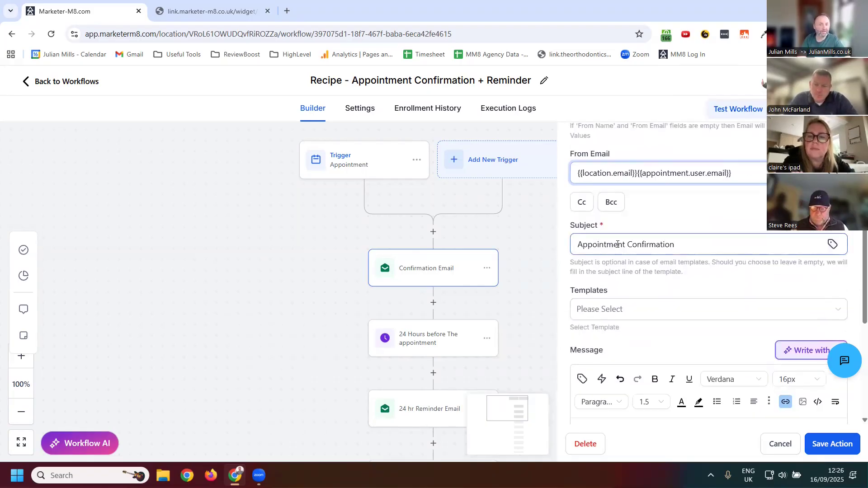
click(688, 246)
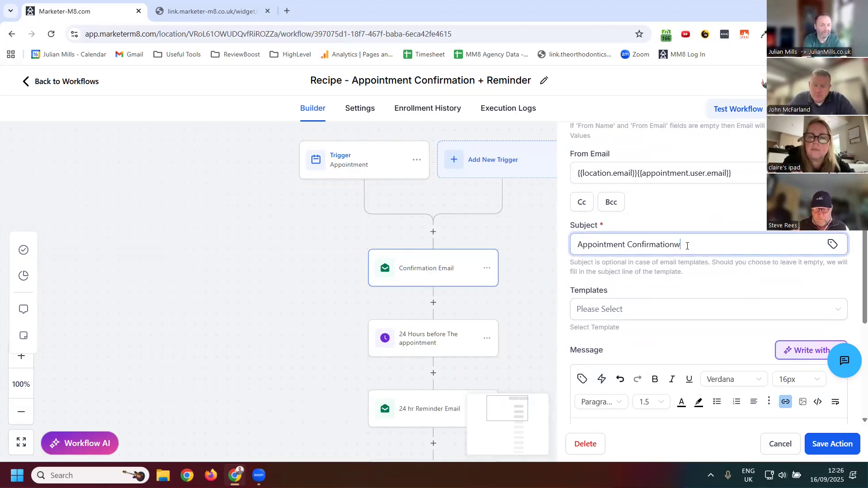
text(with)
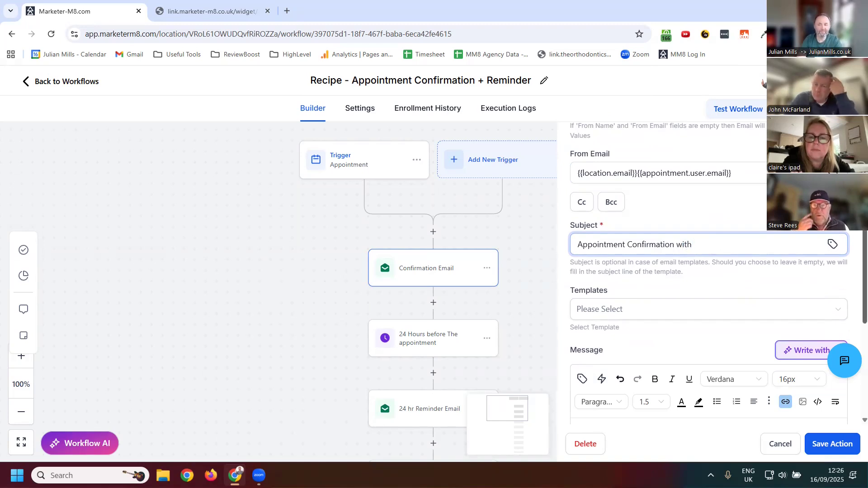
click(832, 247)
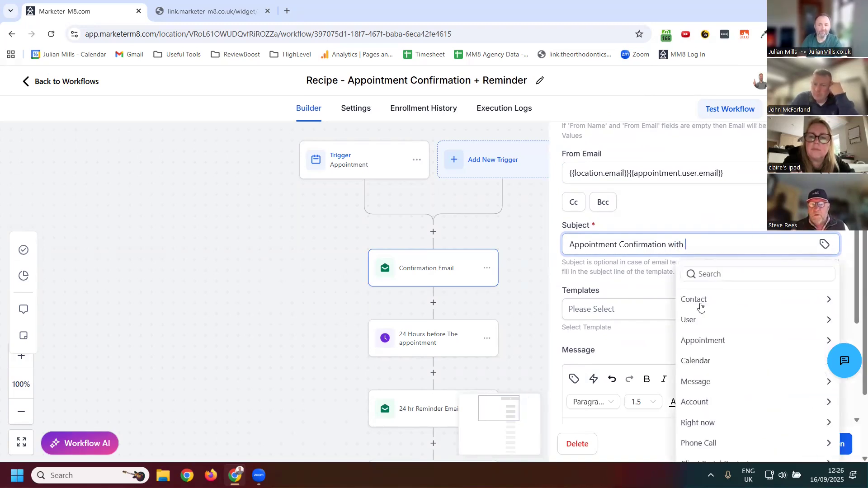
click(703, 341)
scroll(714, 325, down, 5)
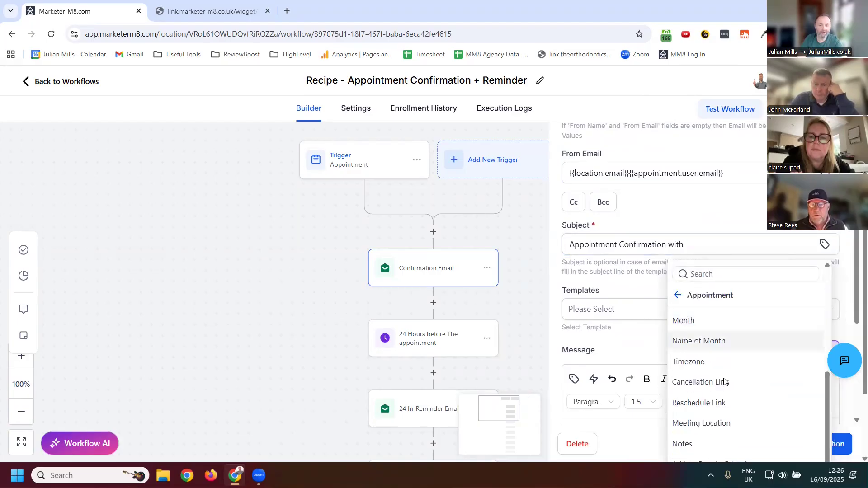
scroll(724, 382, down, 3)
click(713, 452)
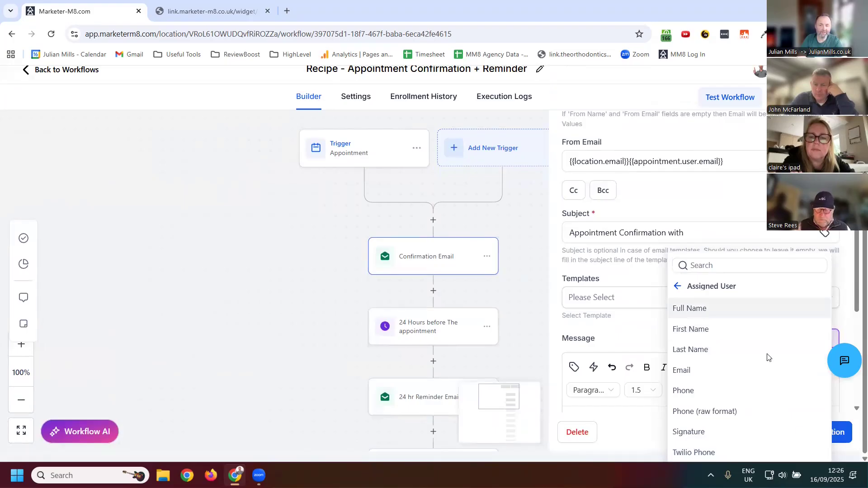
click(746, 308)
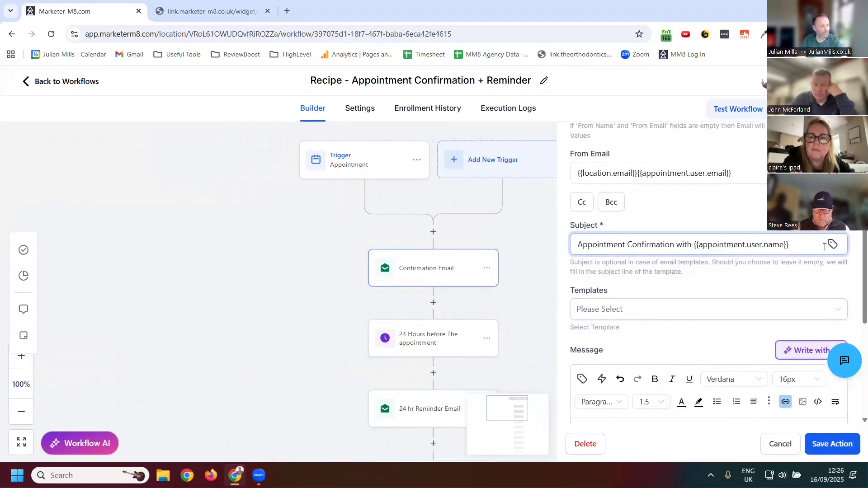
- Insert a blank line after the "Hi {{contact.first_name}}," greeting in the Confirmation Email message
scroll(745, 216, down, 5)
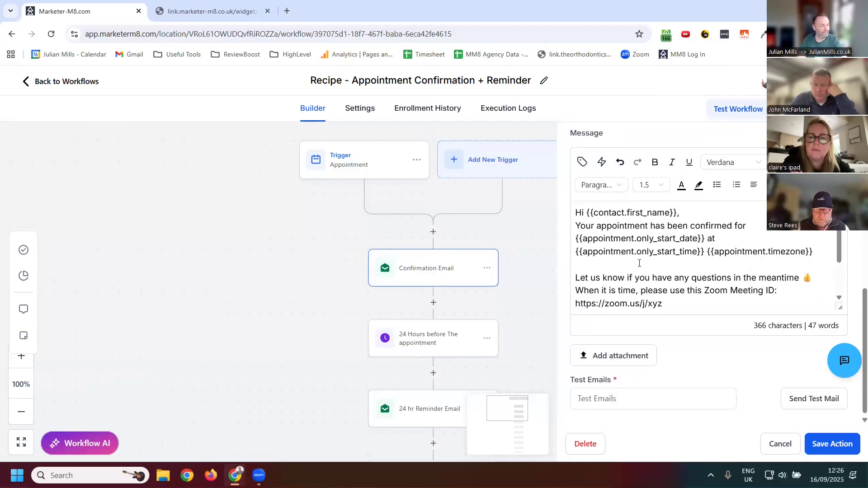
click(703, 214)
key(Return)
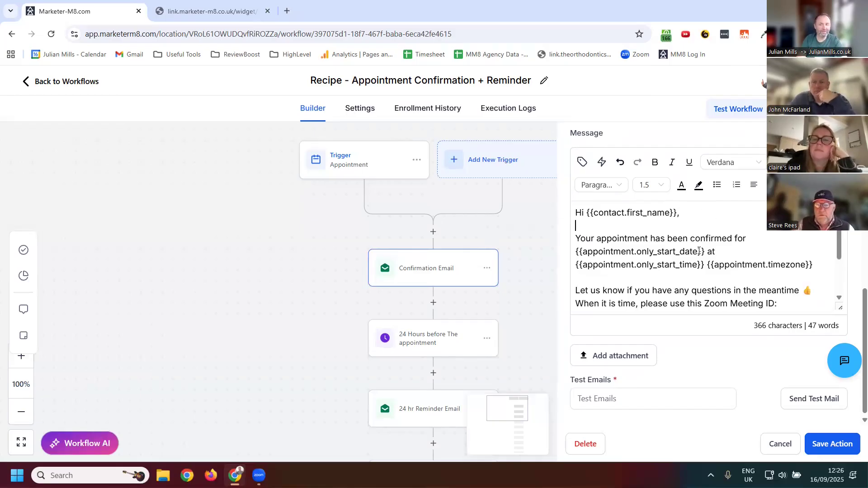
- Delete the {{appointment.only_start_date}} variable after "confirmed for" in the Confirmation Email message
drag(704, 254, 574, 254)
key(BackSpace)
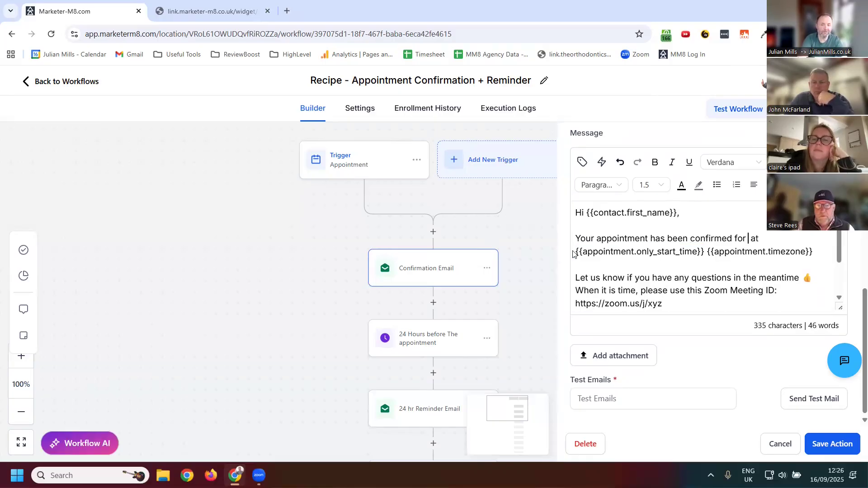
click(769, 236)
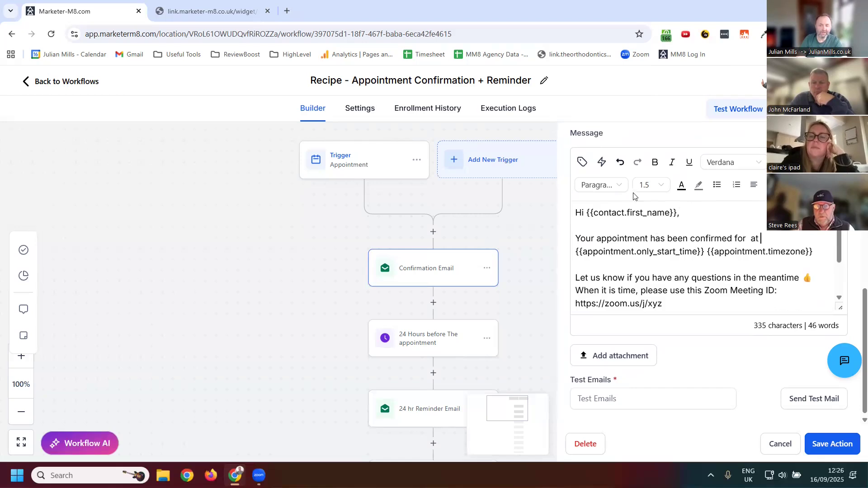
click(583, 164)
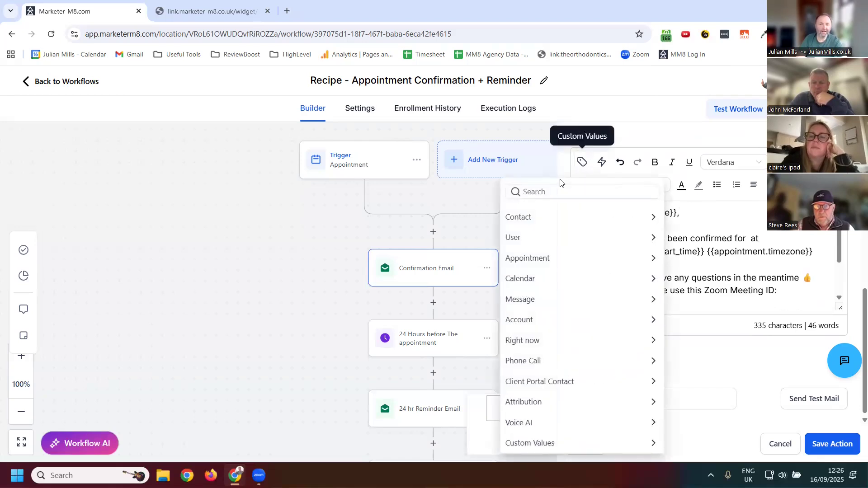
click(528, 258)
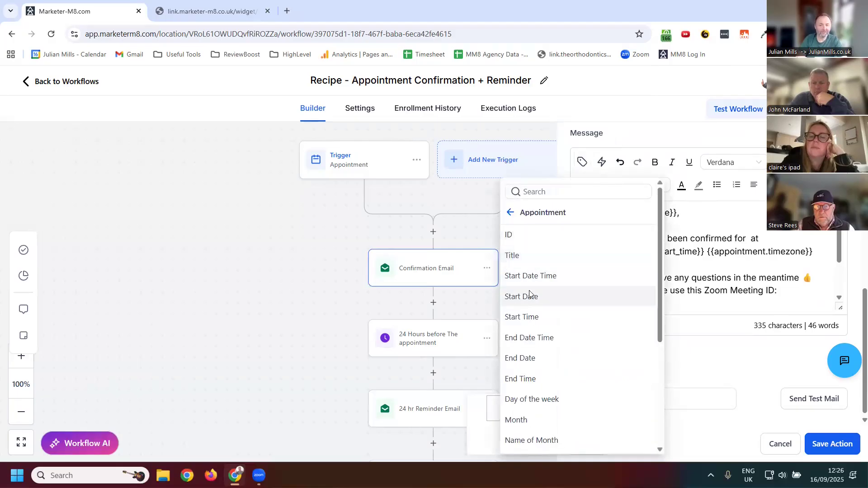
click(529, 316)
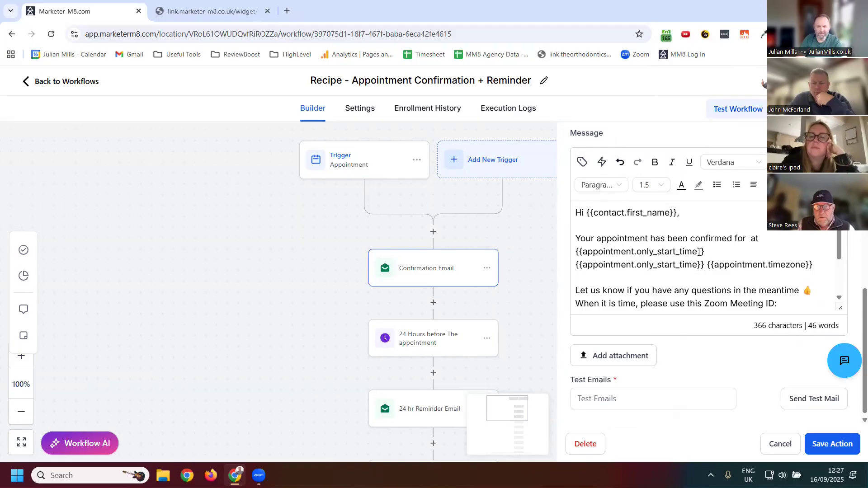
drag(711, 250, 569, 236)
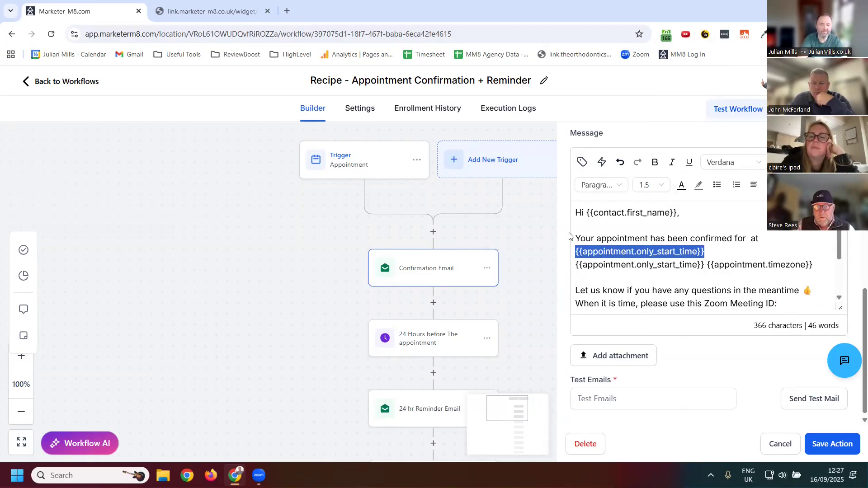
key(BackSpace)
- Replace the start time variable after "at" with "{{appointment.only_start_time}} on {{appointment.only_start_date}}", before the timezone variable
drag(705, 252, 565, 246)
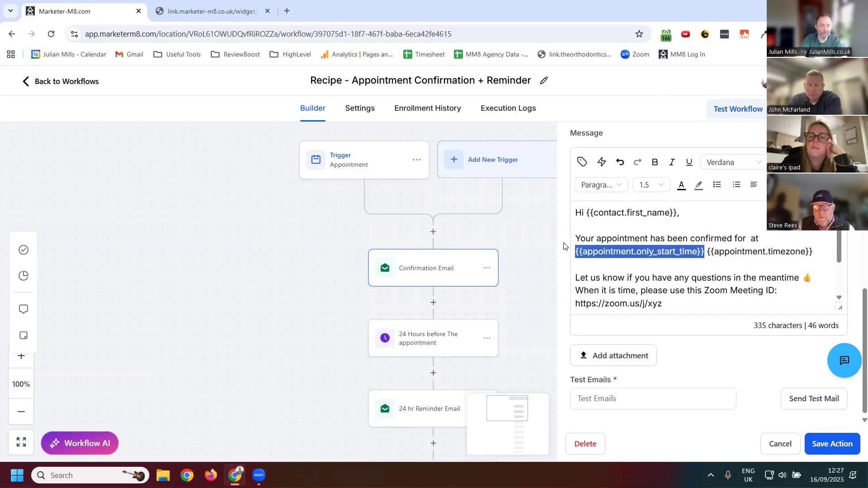
key(BackSpace)
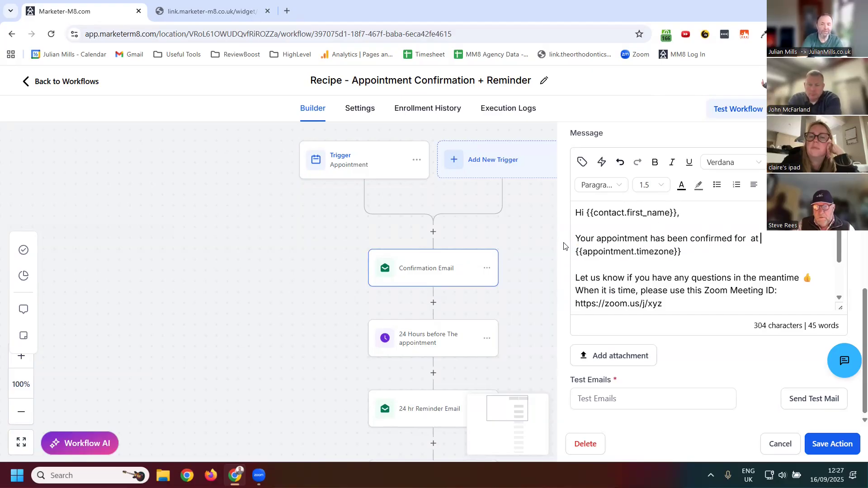
click(581, 163)
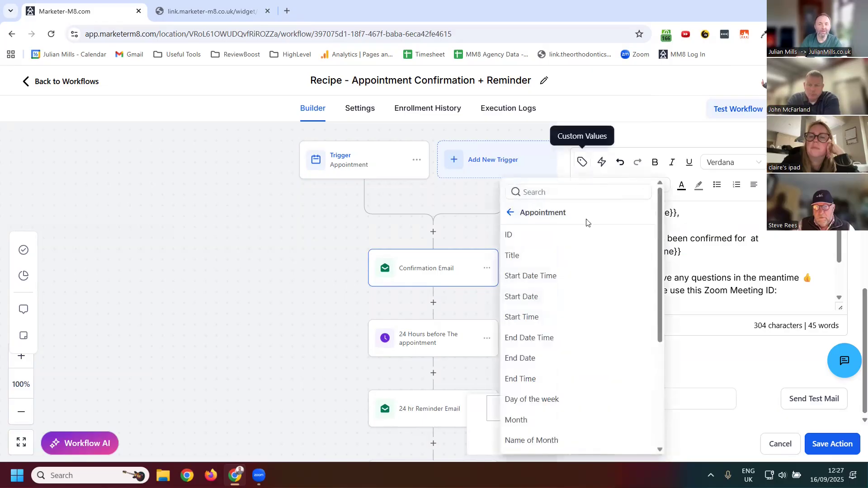
click(535, 318)
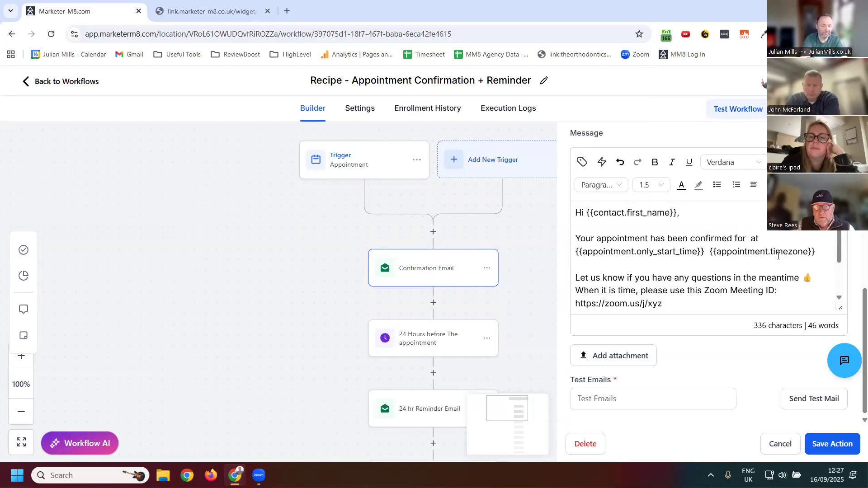
text(on)
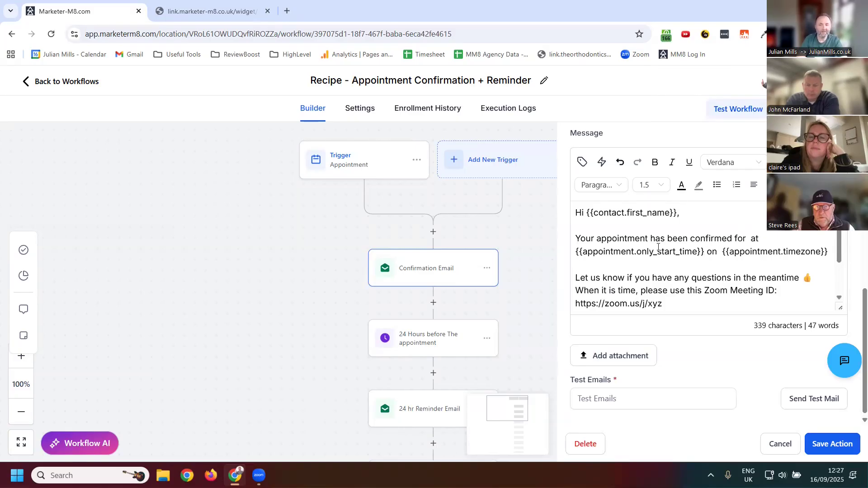
click(585, 163)
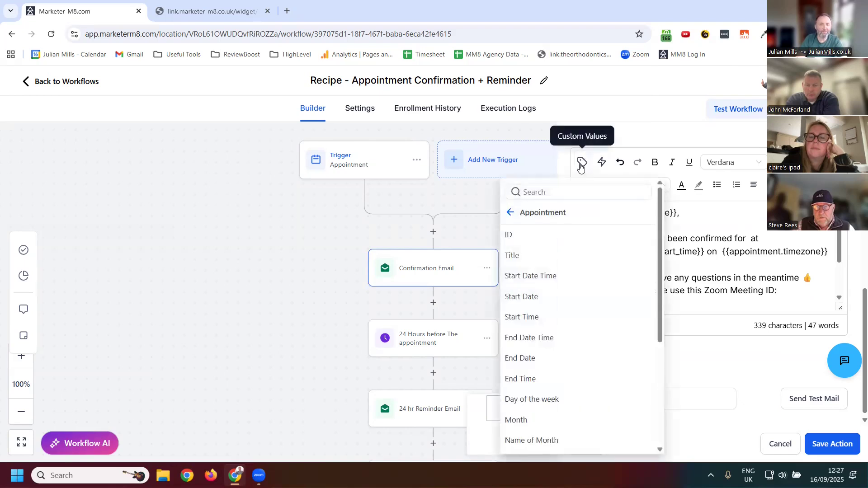
click(533, 297)
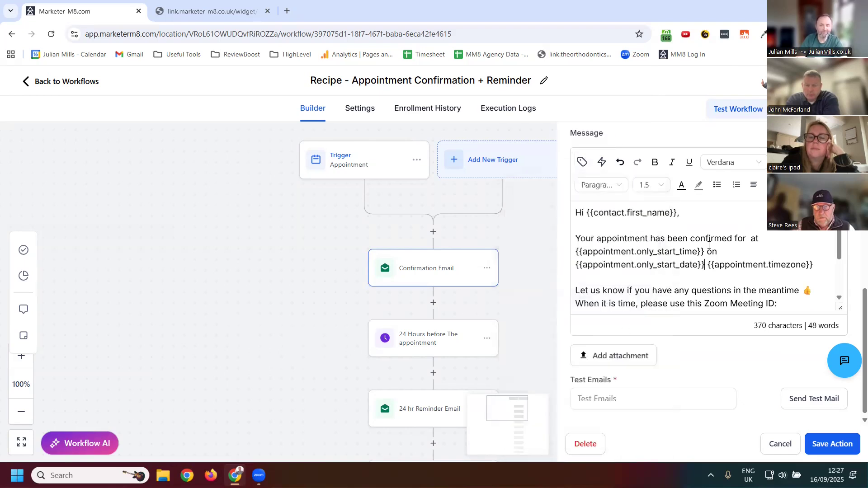
- Replace the sample Zoom link and the "- {{location.name}}" sign-off with the appointment's meeting location variable, {{appointment.meeting_location}}
scroll(712, 264, down, 2)
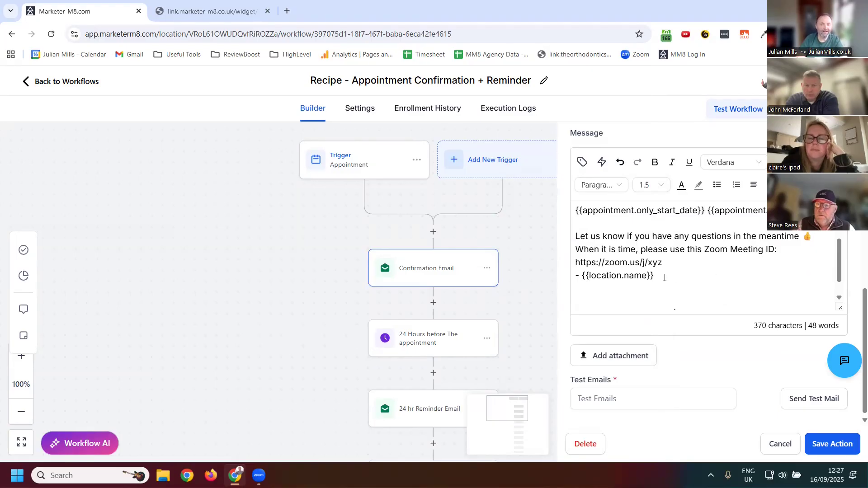
drag(657, 276, 571, 263)
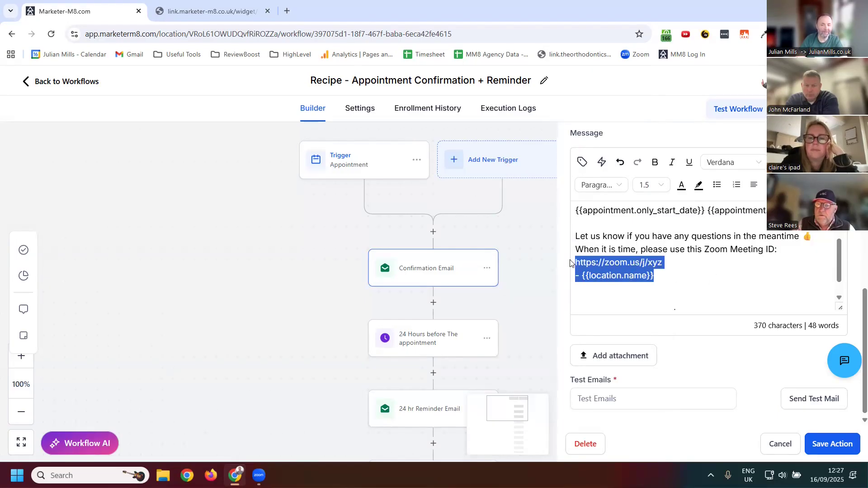
key(BackSpace)
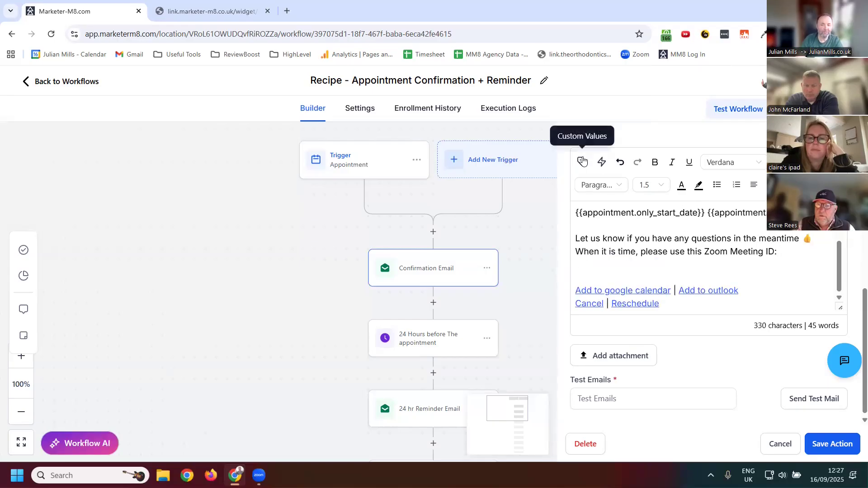
click(583, 162)
scroll(552, 249, down, 3)
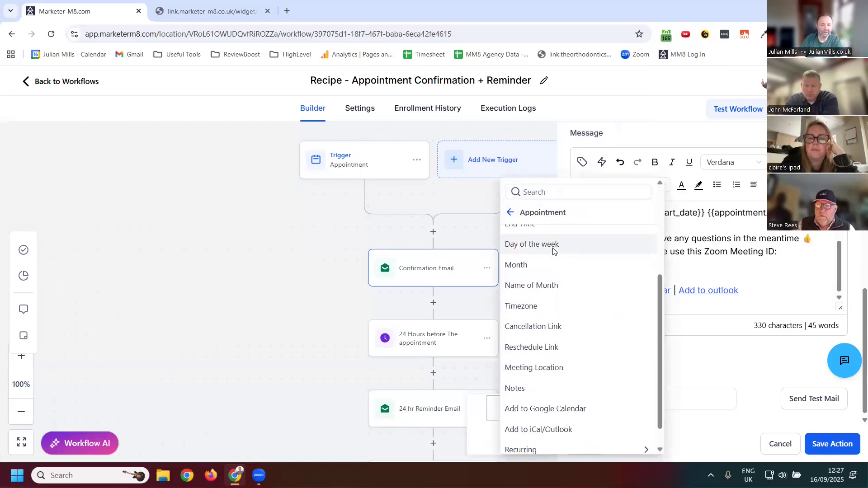
click(541, 359)
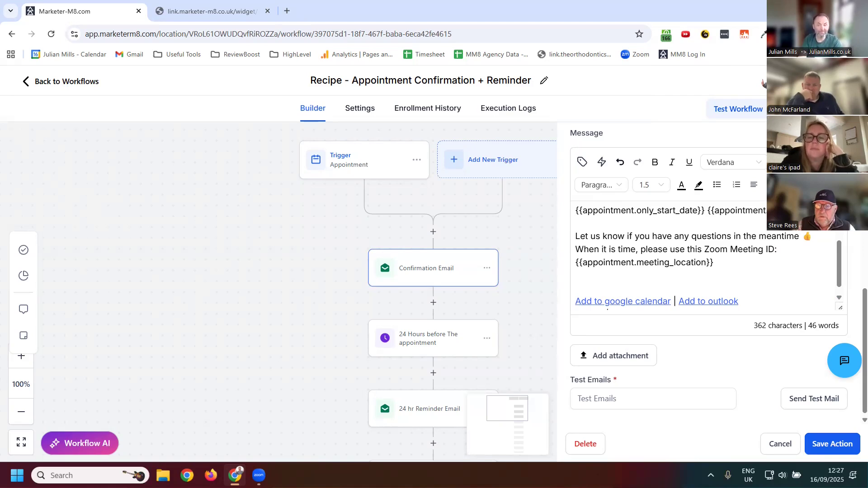
- Add blank lines below the Cancel | Reschedule links and insert the appointment's cancellation link variable, {{appointment.cancellation_link}}, there
scroll(748, 221, down, 1)
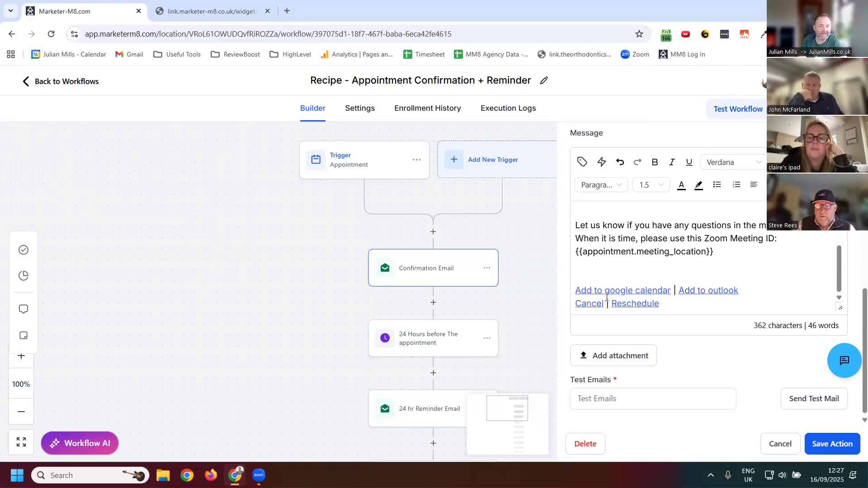
double_click(668, 309)
click(679, 308)
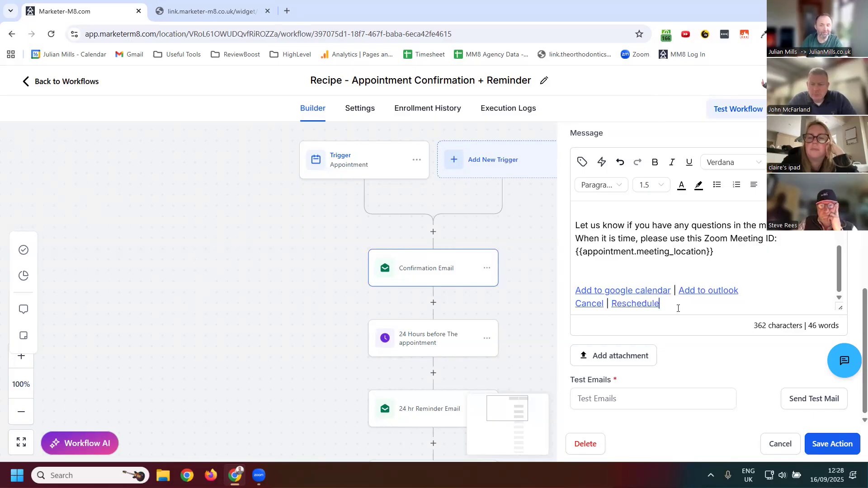
key(Return)
key(Return)
key(Return)
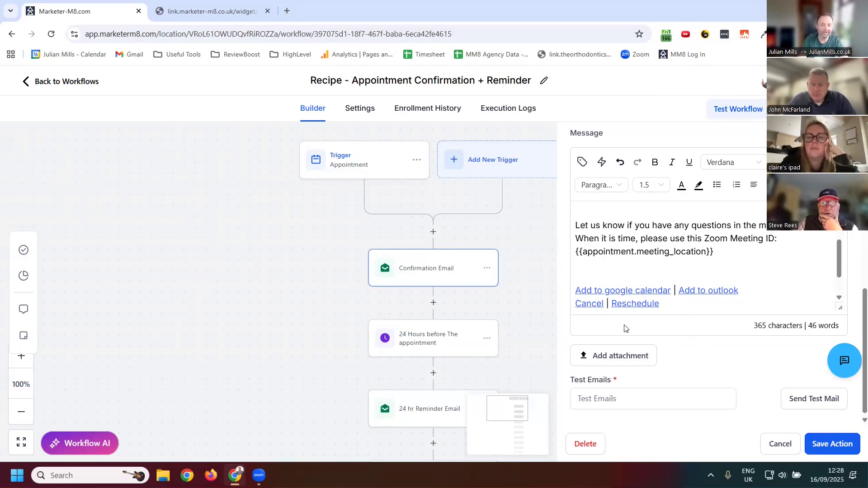
scroll(624, 289, down, 1)
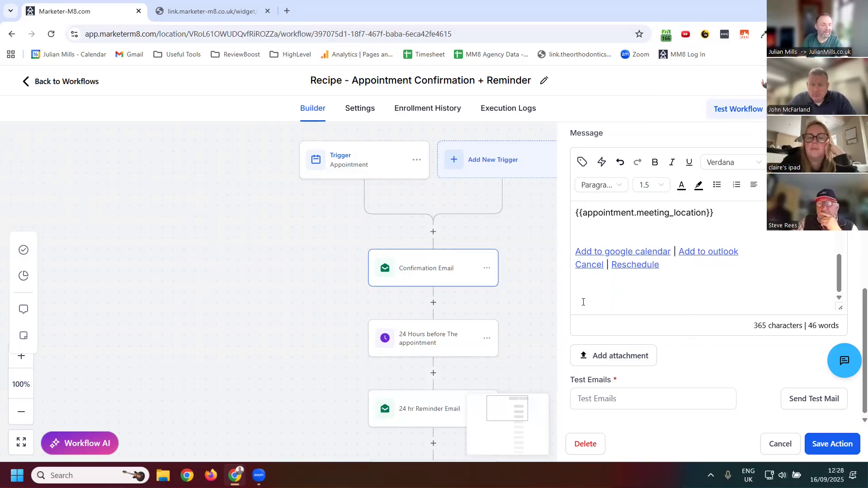
click(583, 164)
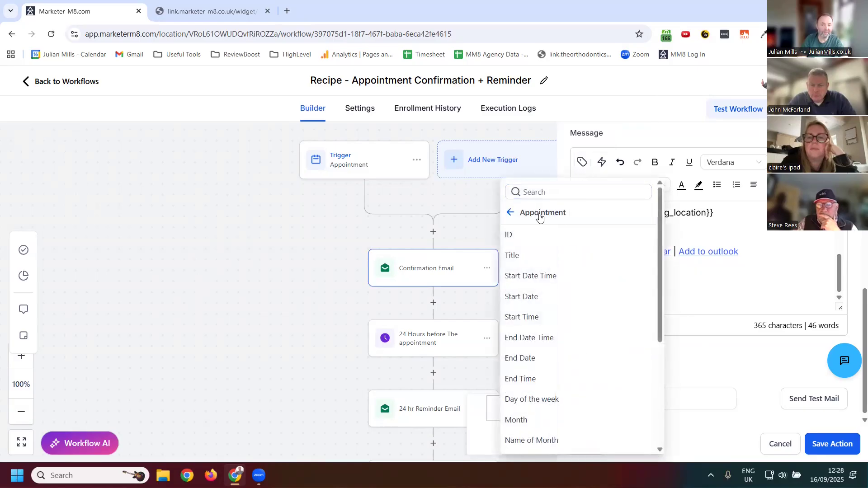
scroll(545, 281, down, 3)
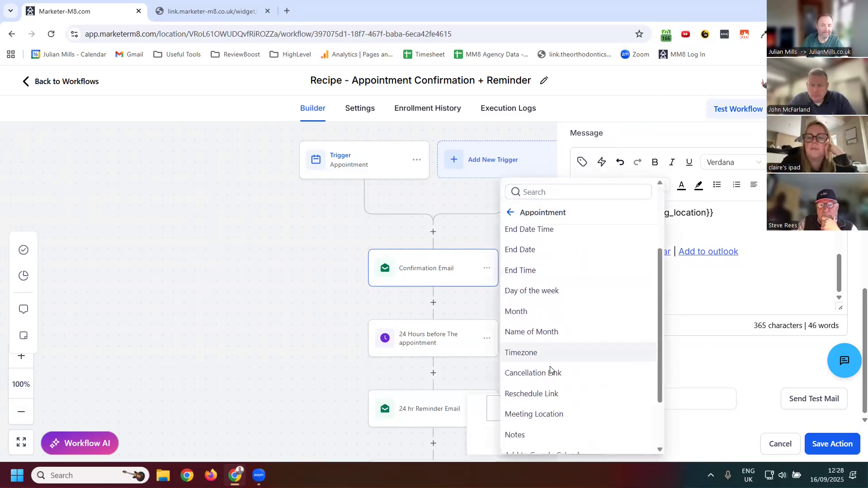
click(552, 373)
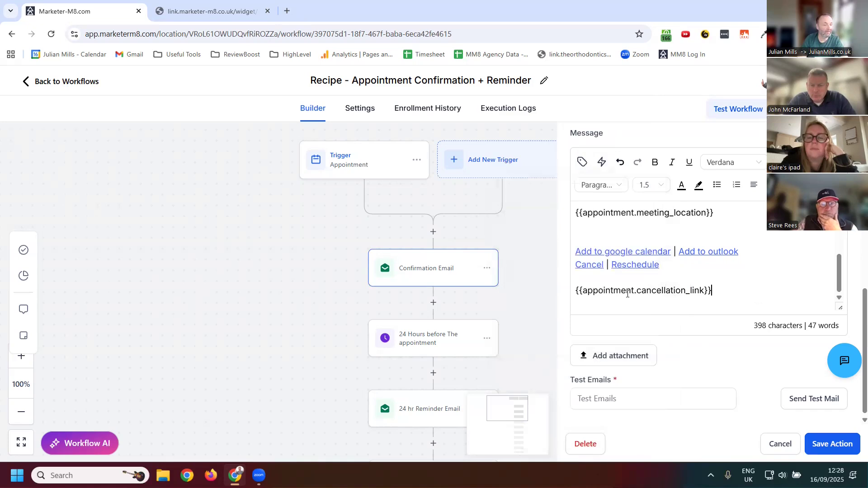
- Copy the {{appointment.cancellation_link}} variable at the end of the message and replace it with the text "Cancel"
drag(717, 288, 578, 288)
key(ctrl+c)
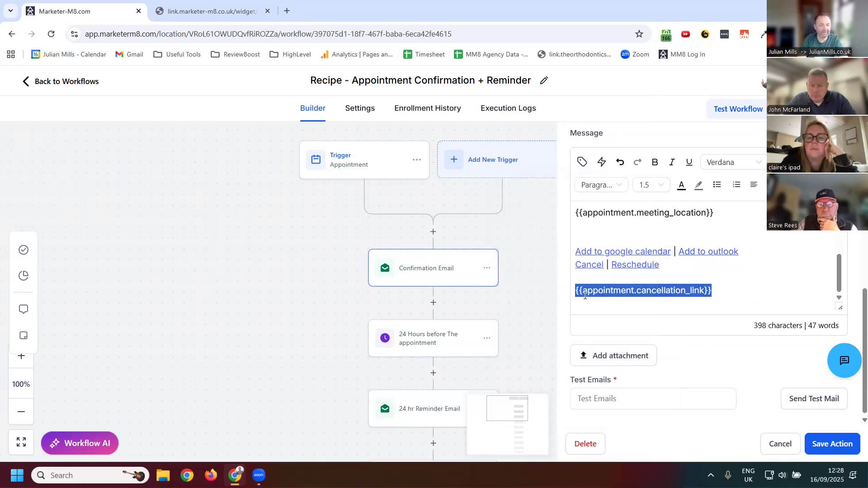
key(BackSpace)
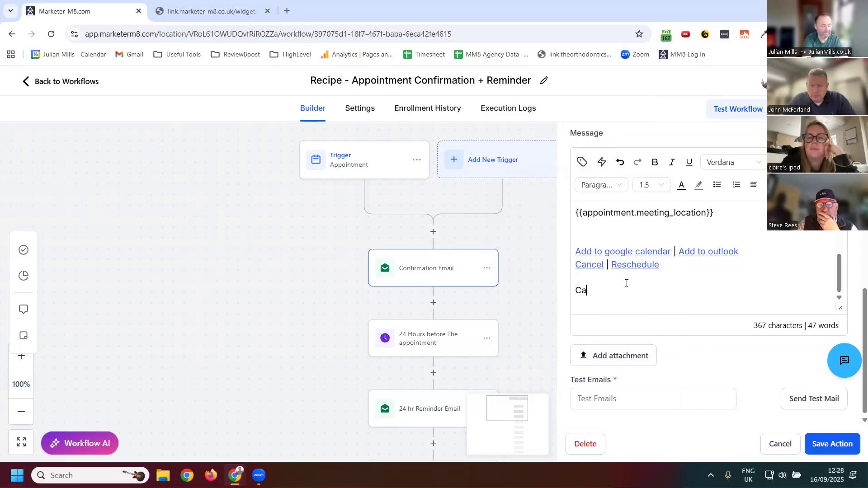
text(Cancel)
- Link the new "Cancel" text to {{appointment.cancellation_link}}, set to open in the same window, and save the link
drag(608, 291, 579, 290)
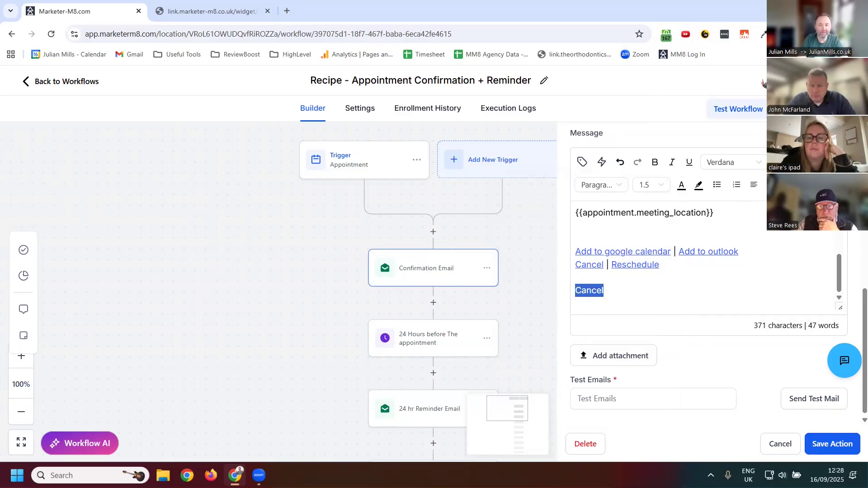
key(ctrl+k)
click(335, 219)
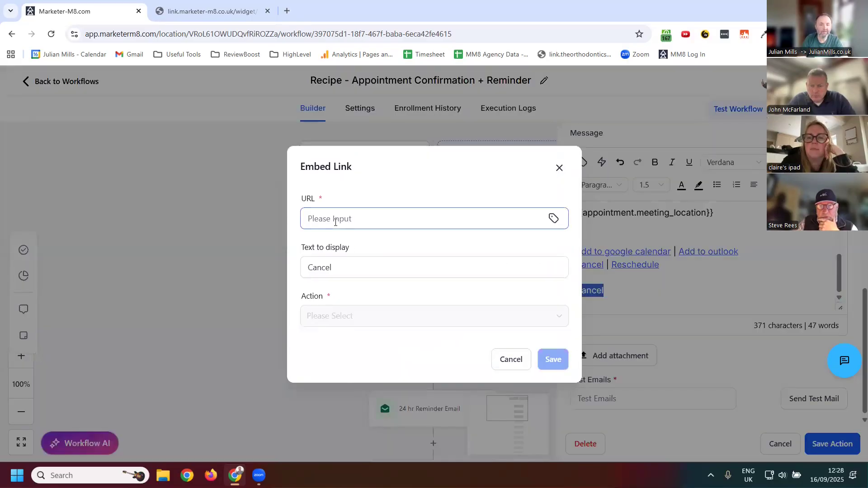
right_click(335, 221)
click(357, 283)
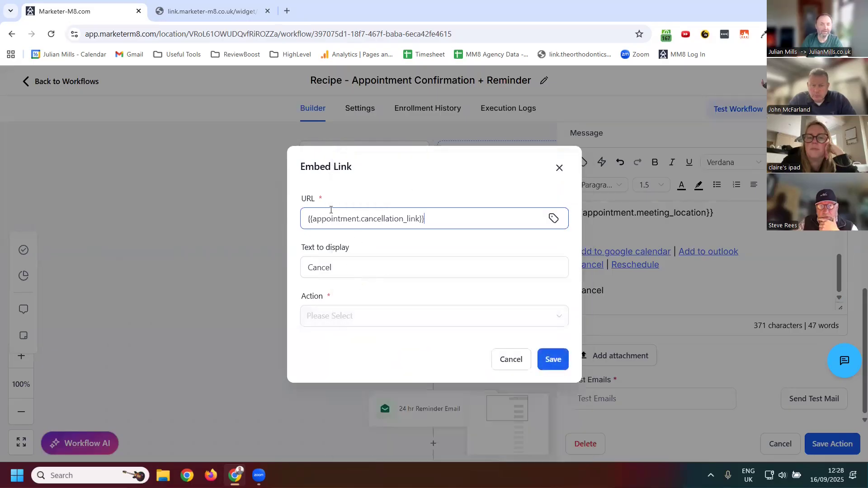
click(554, 360)
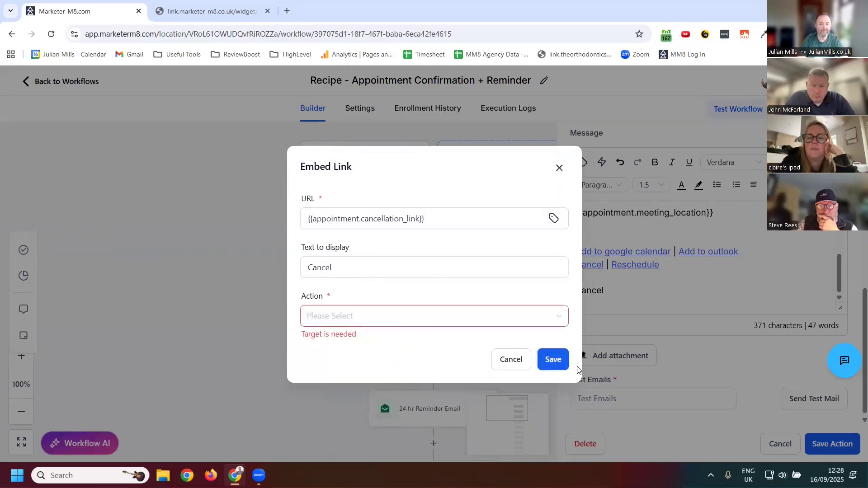
click(394, 319)
click(361, 343)
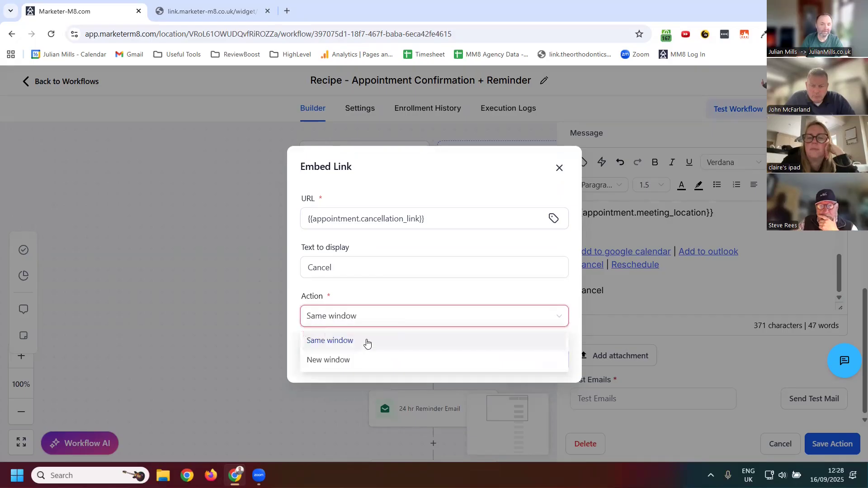
click(554, 360)
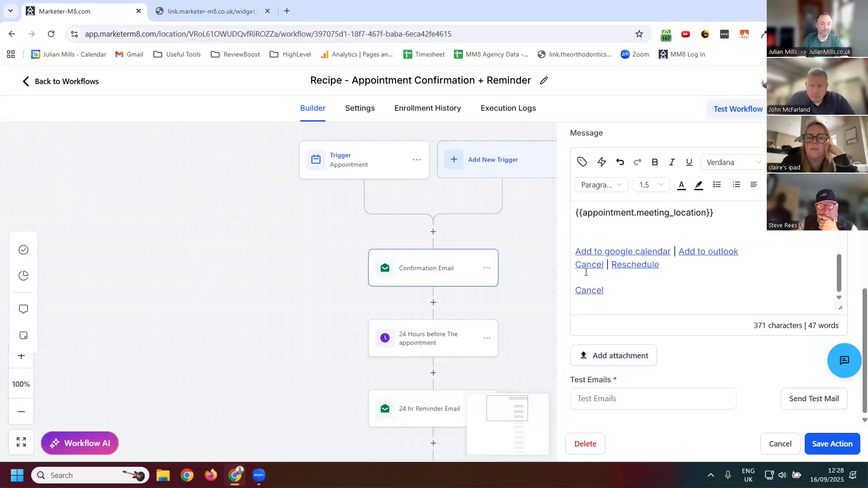
drag(606, 264, 574, 265)
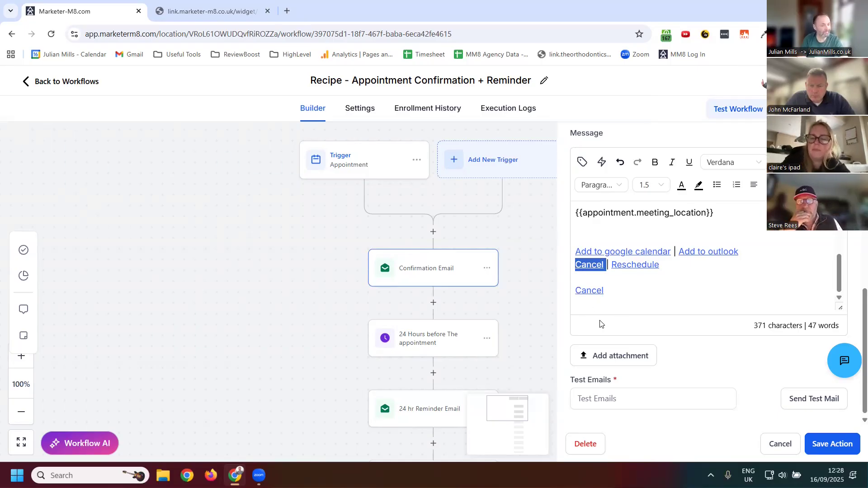
scroll(602, 324, down, 1)
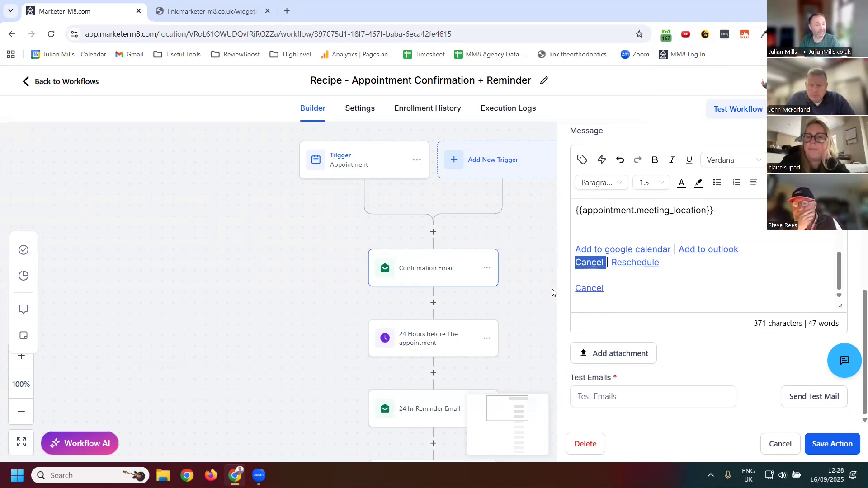
- Close the Confirmation Email's settings without saving and delete the 24 hr Reminder Email action from the workflow
scroll(683, 226, up, 5)
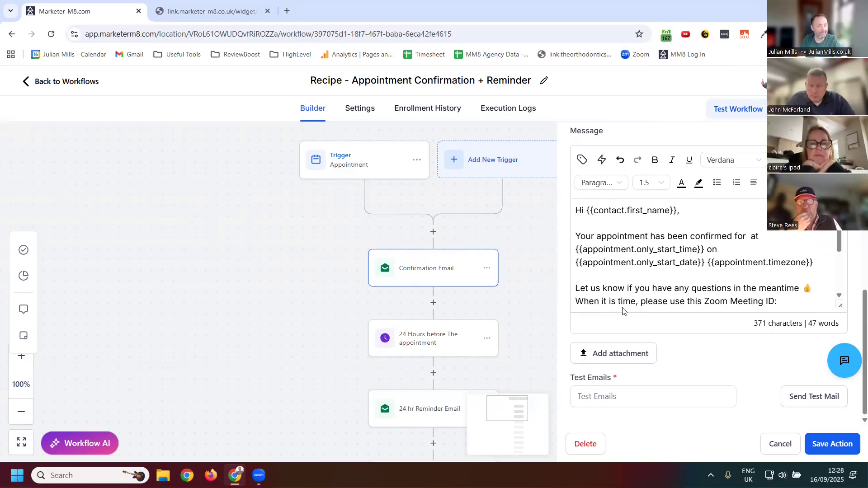
click(780, 444)
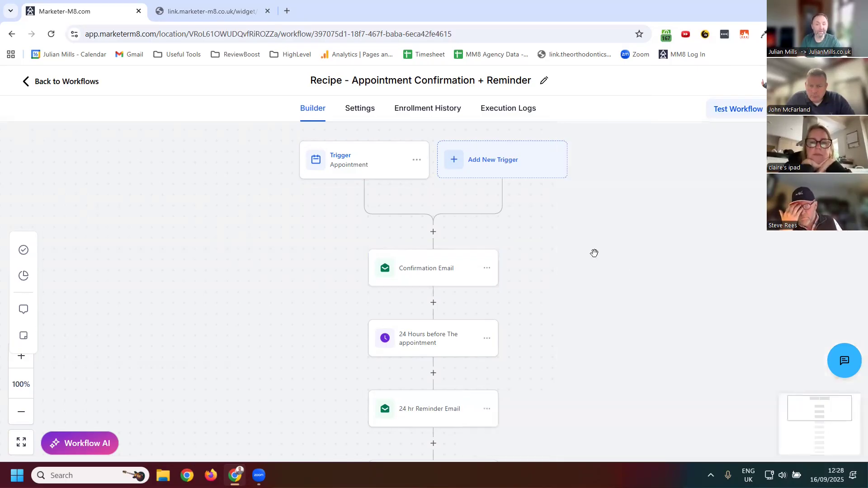
scroll(551, 241, down, 2)
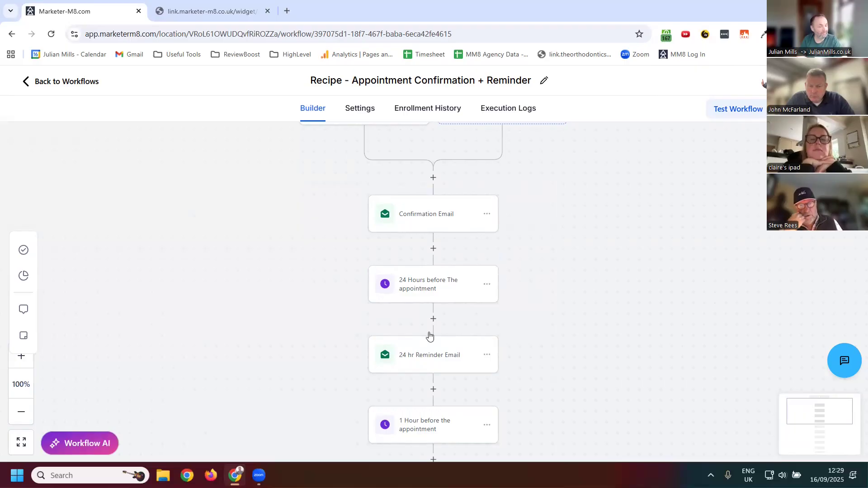
scroll(528, 375, down, 1)
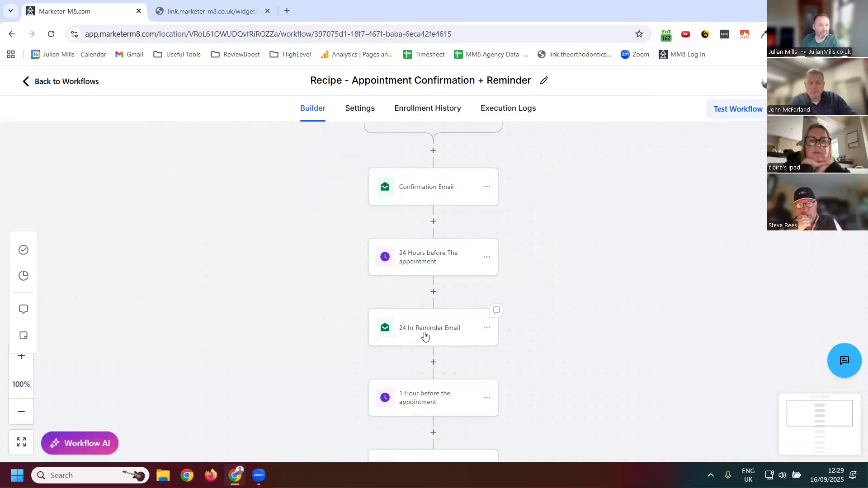
click(489, 329)
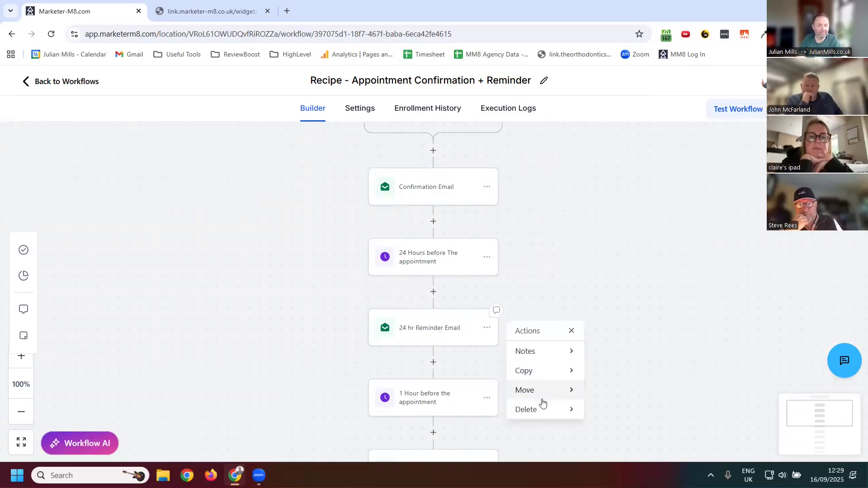
mouse_move(559, 409)
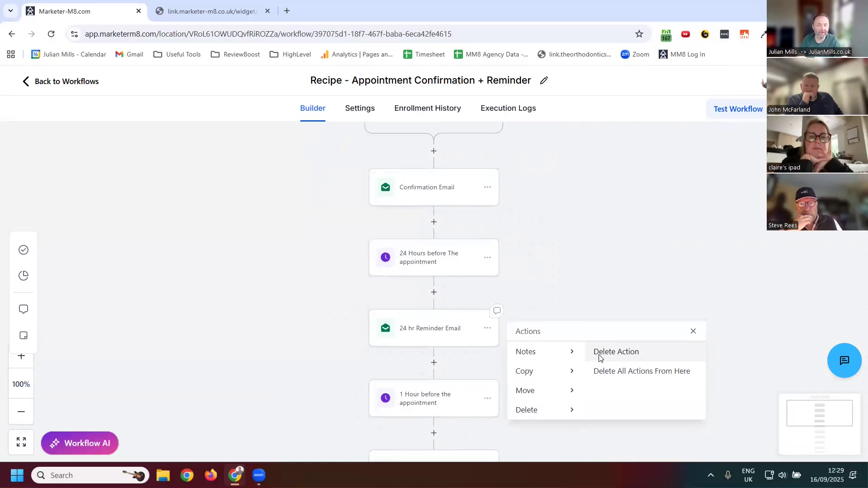
click(601, 352)
click(559, 306)
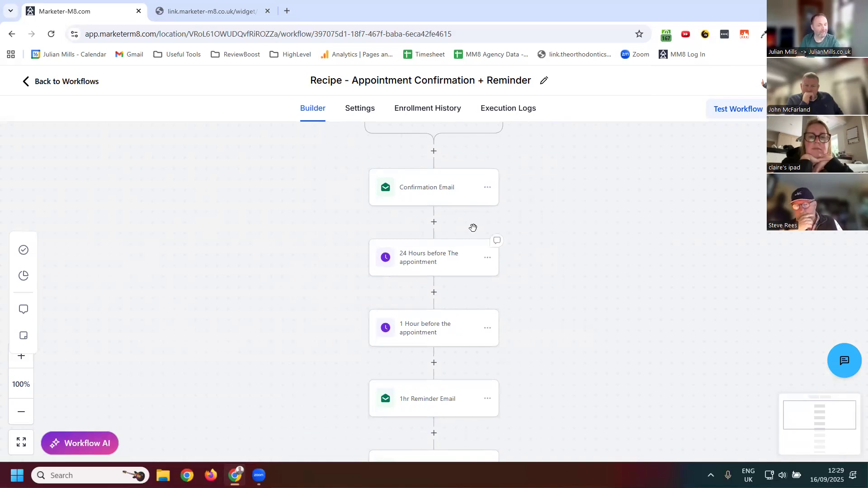
- Copy the Confirmation Email action and paste it directly below the "1 Hour before the appointment" wait
click(487, 188)
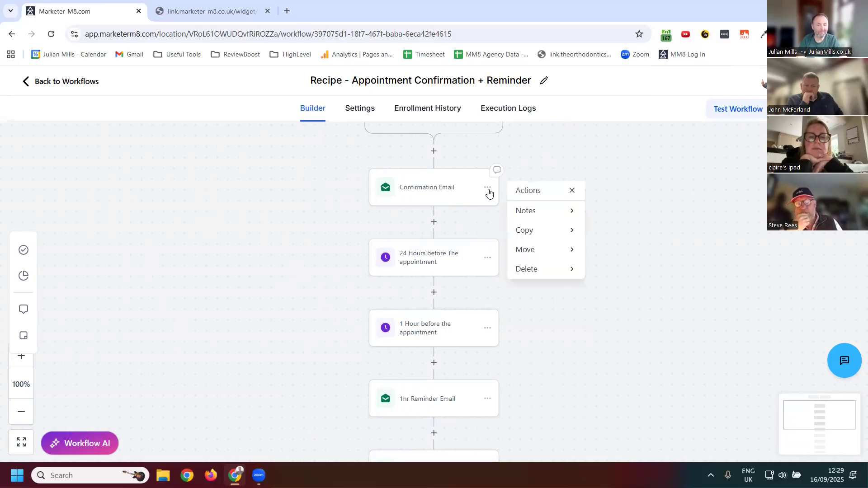
mouse_move(528, 229)
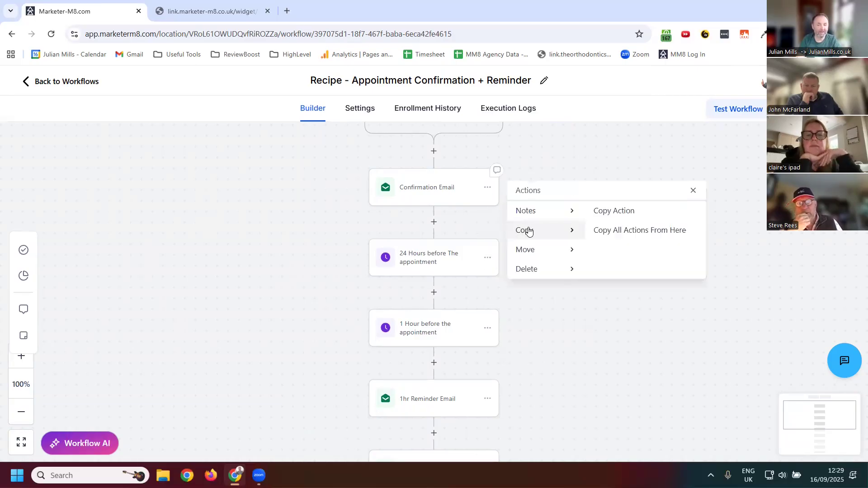
click(602, 214)
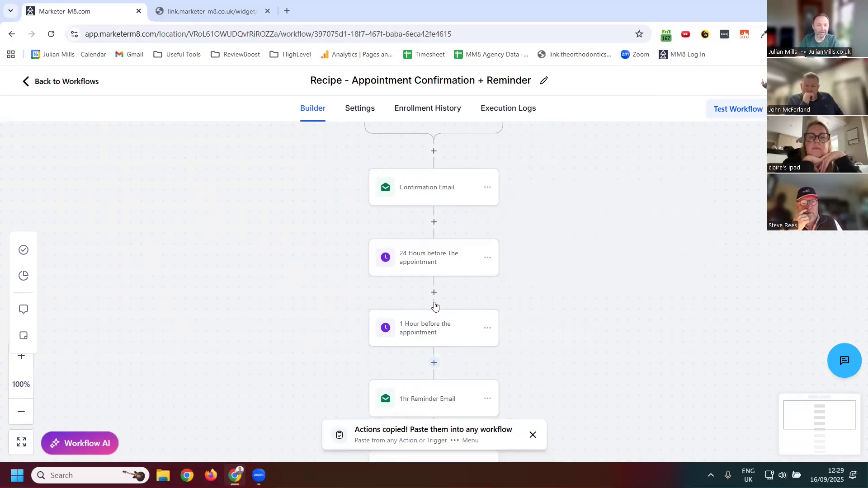
click(434, 362)
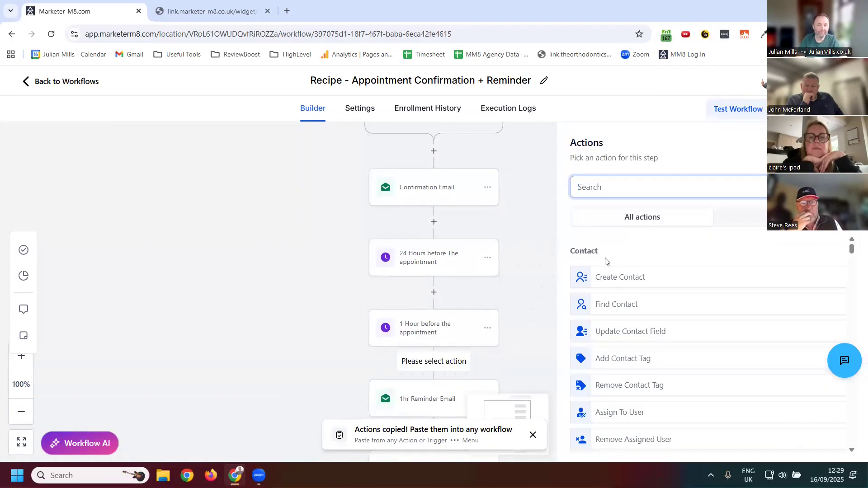
click(850, 143)
scroll(559, 261, down, 1)
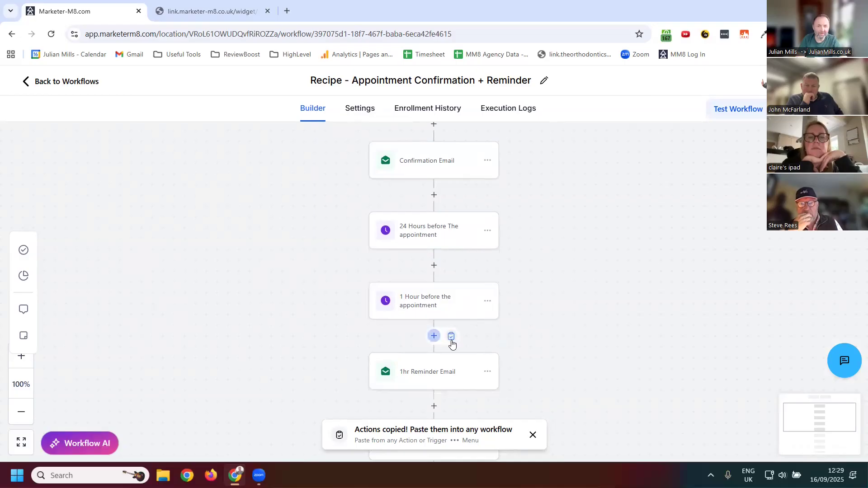
click(451, 336)
scroll(469, 363, down, 1)
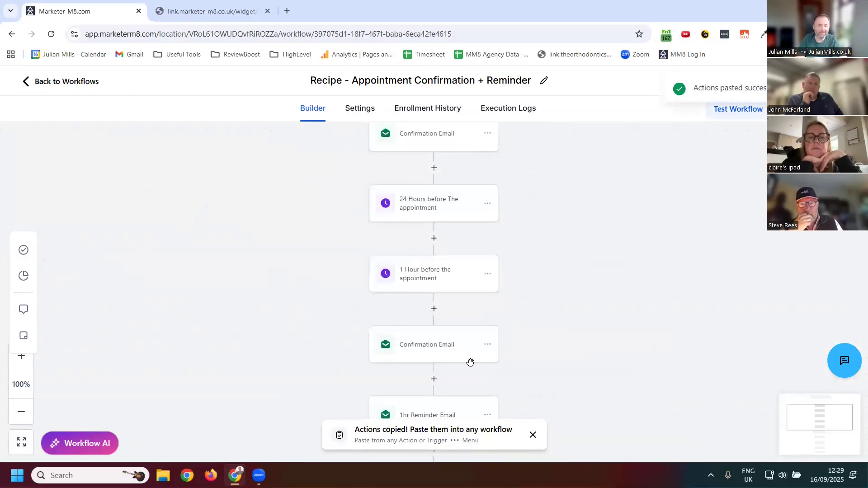
- Rename the pasted Confirmation Email action as "24 hr reminder Email" and save the action
click(438, 348)
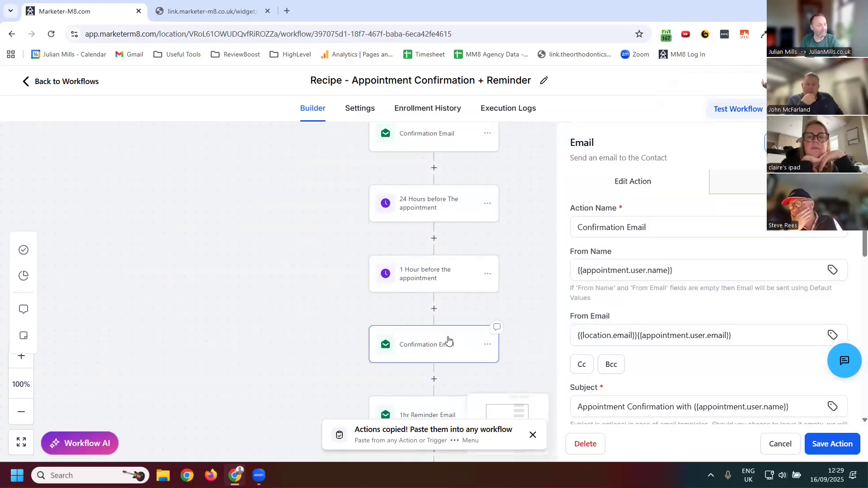
click(640, 228)
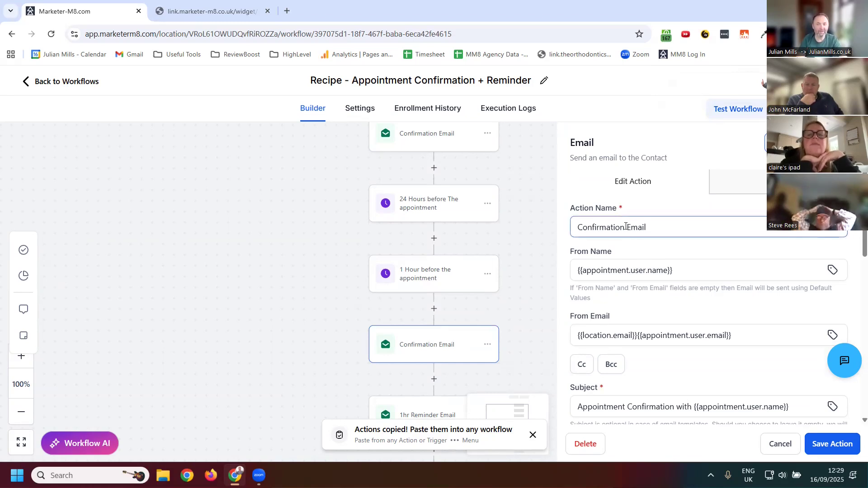
drag(626, 228, 515, 239)
text(24 hr)
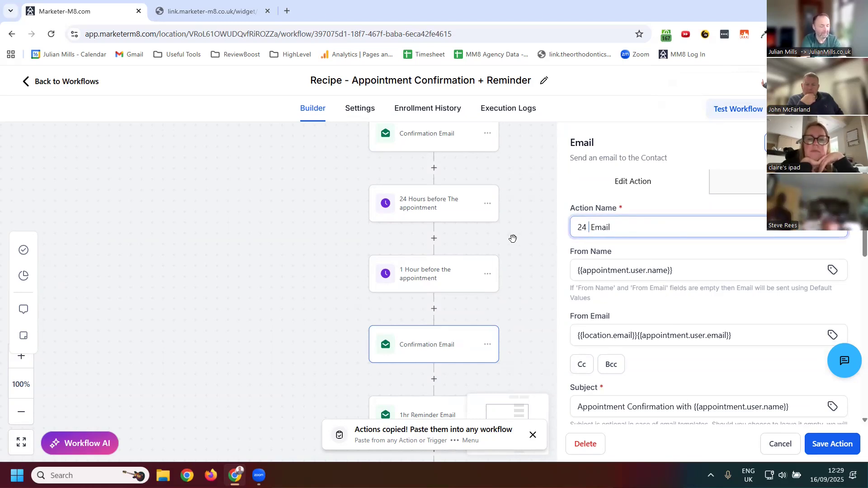
text( reminder)
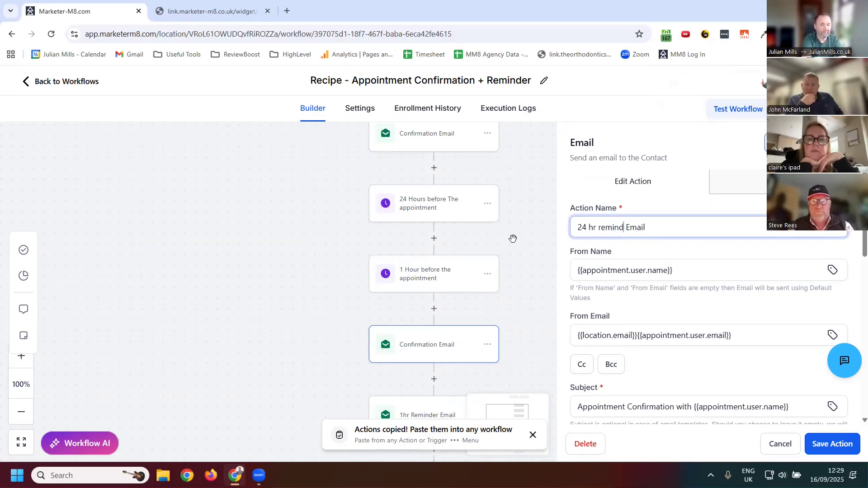
click(838, 450)
- Examine the timing options of the "1 Hour before the appointment" wait and close it without saving
scroll(564, 281, down, 5)
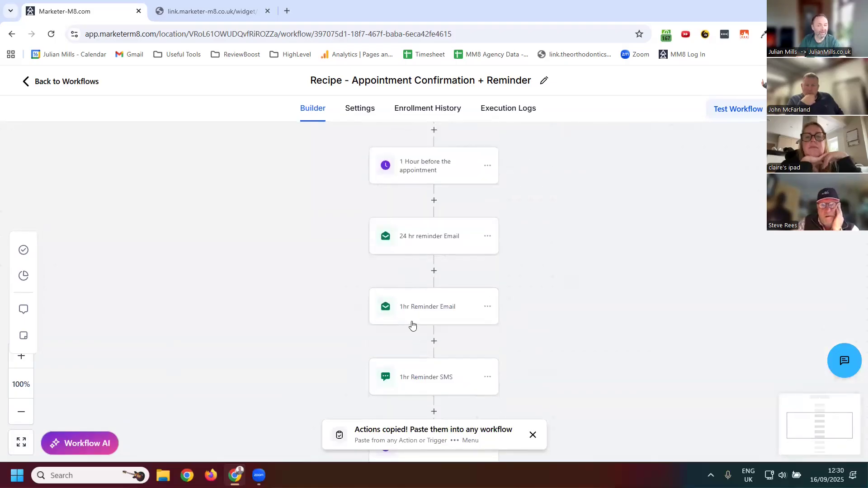
scroll(458, 229, up, 1)
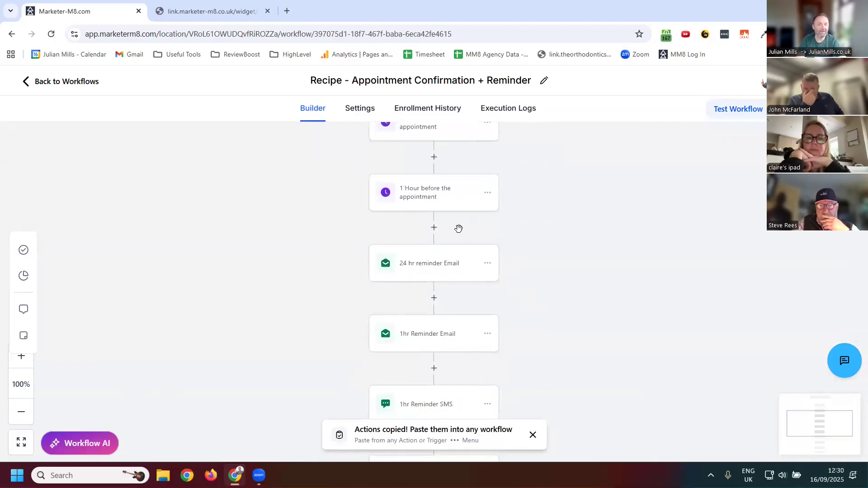
click(449, 202)
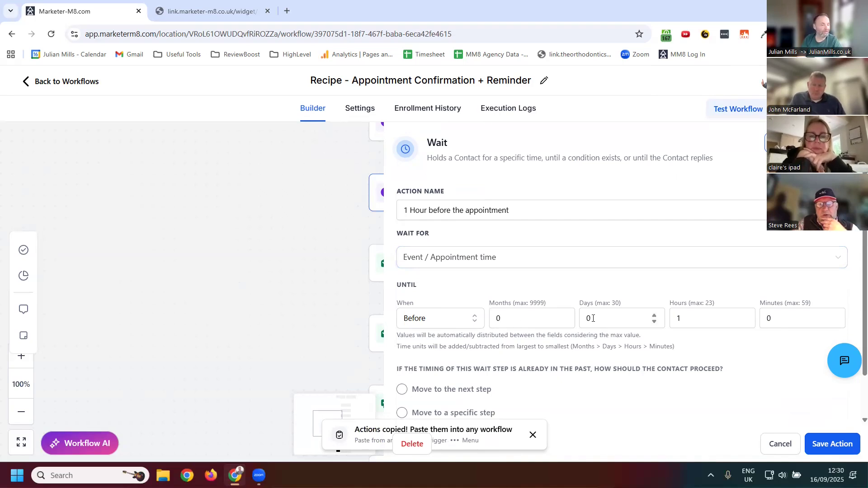
click(468, 322)
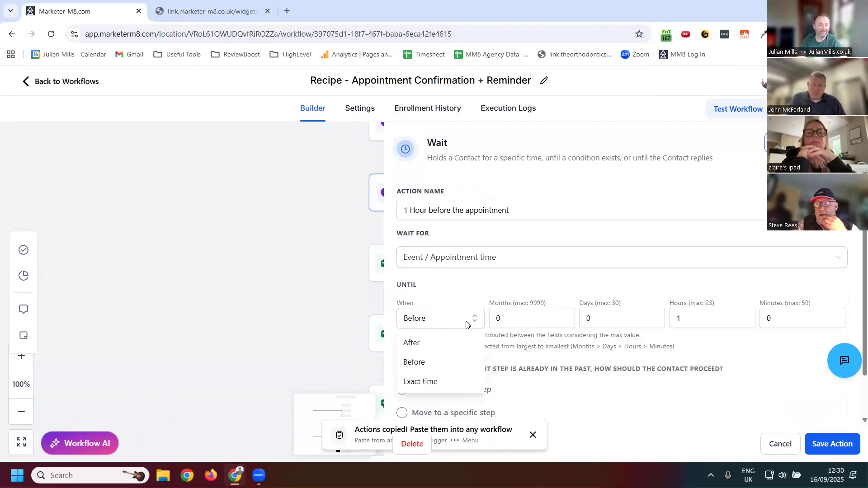
click(424, 351)
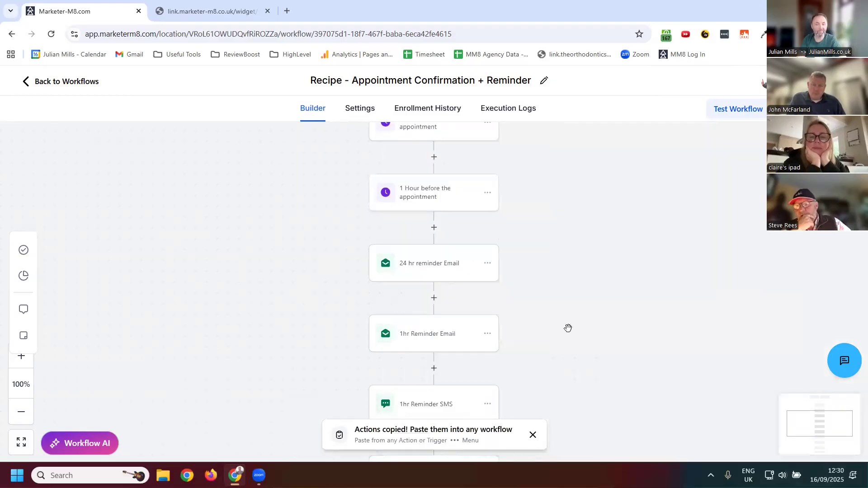
click(781, 444)
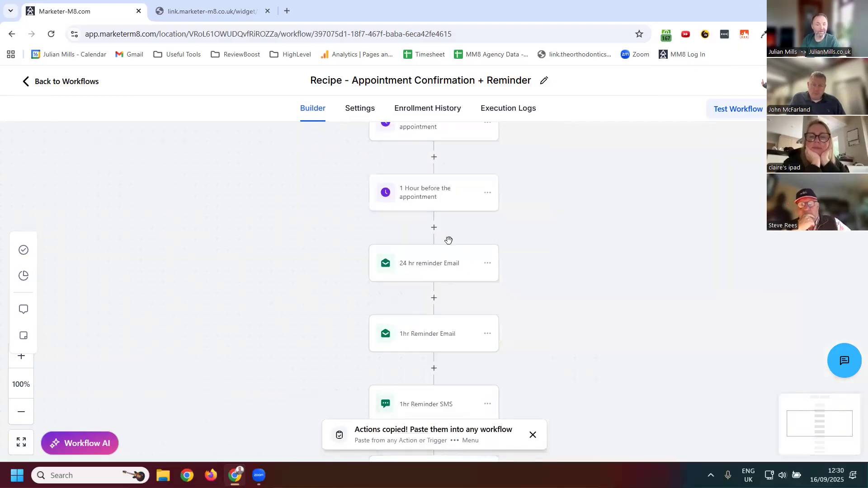
- Review the 5 Min Reminder SMS message and the surrounding workflow steps, and close the SMS settings
scroll(449, 240, down, 3)
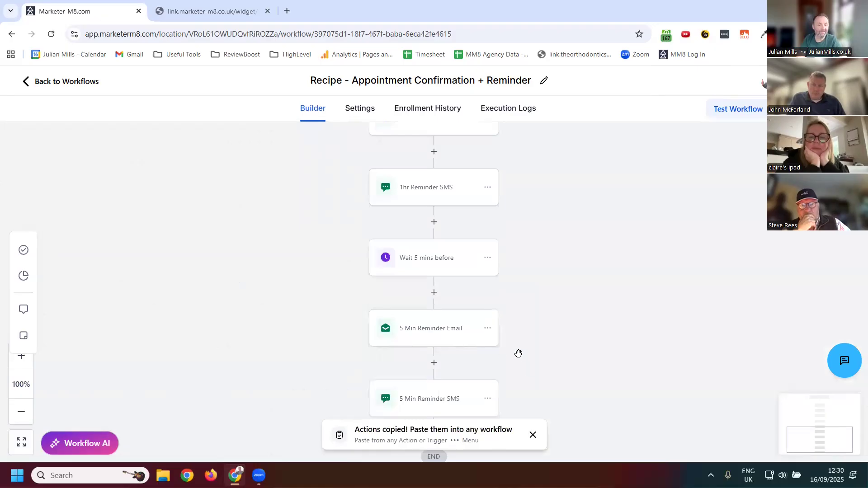
scroll(520, 362, down, 1)
click(451, 351)
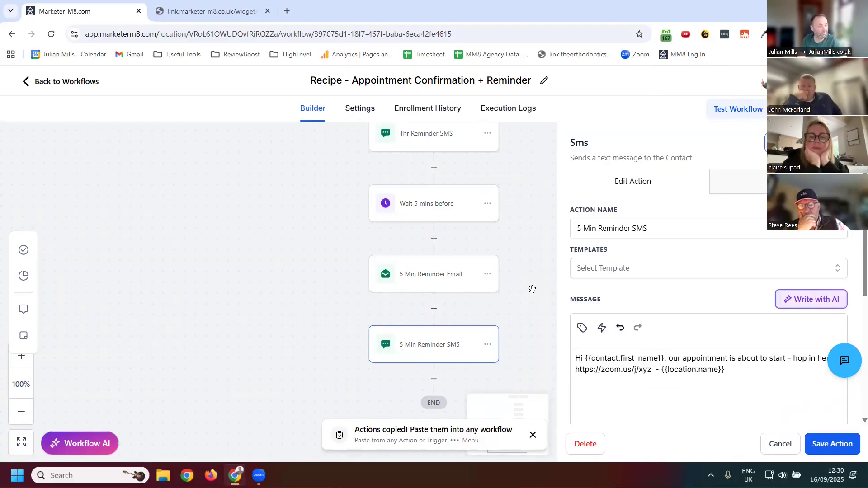
scroll(482, 291, down, 3)
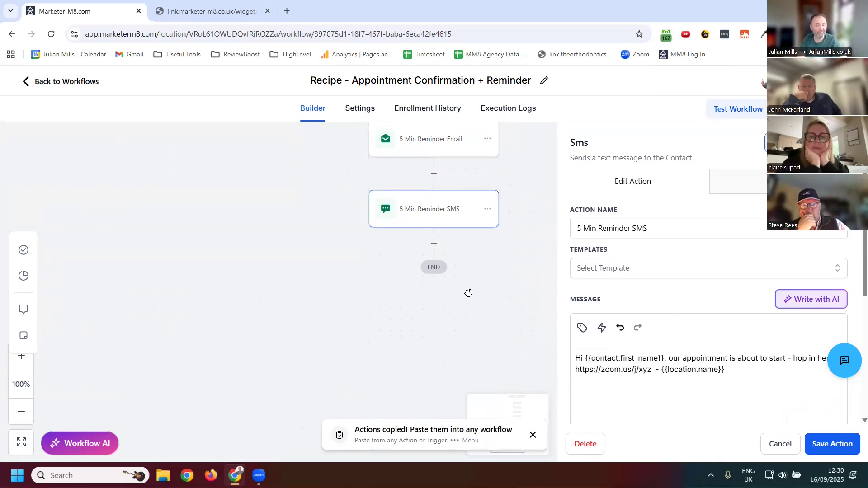
scroll(466, 294, up, 10)
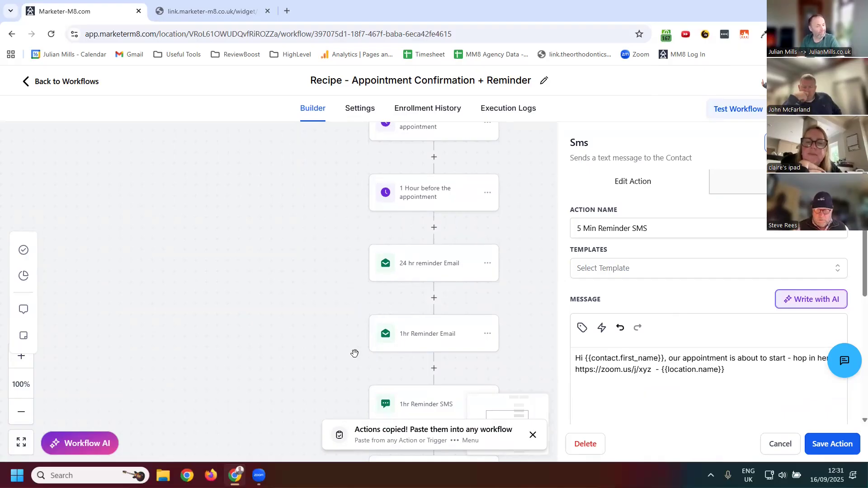
scroll(260, 291, up, 7)
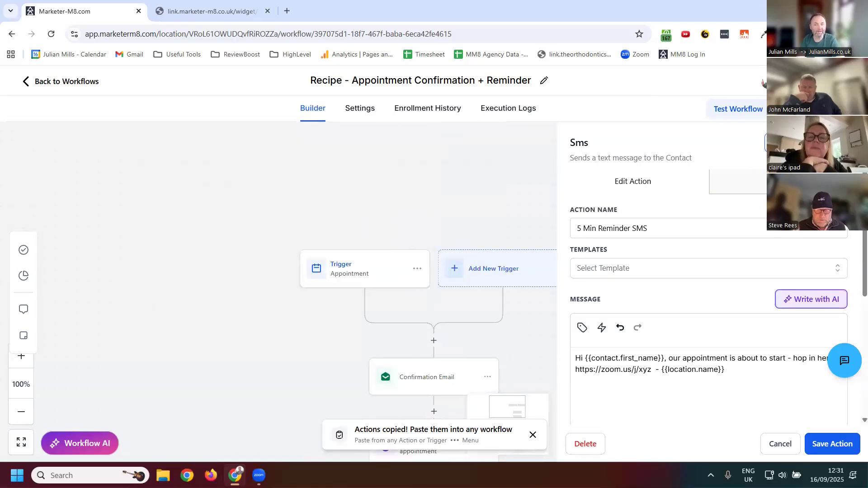
click(842, 143)
- Set the Appointment trigger's appointment status filter to No-show
click(397, 276)
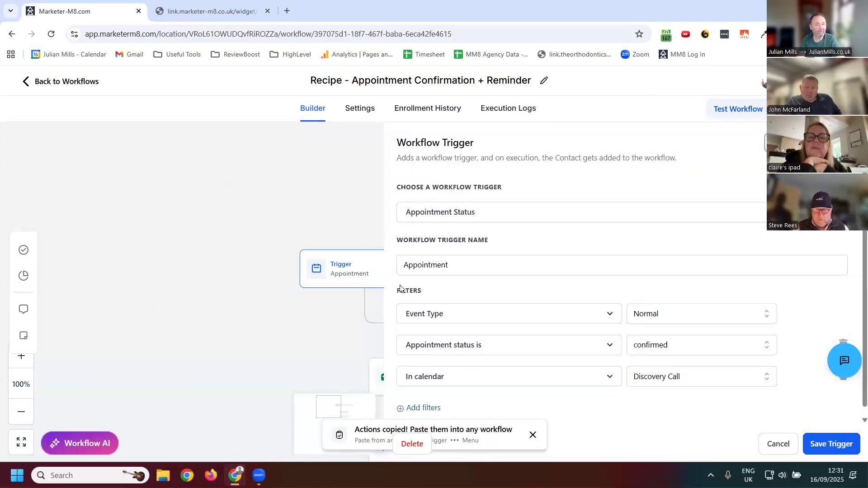
click(681, 346)
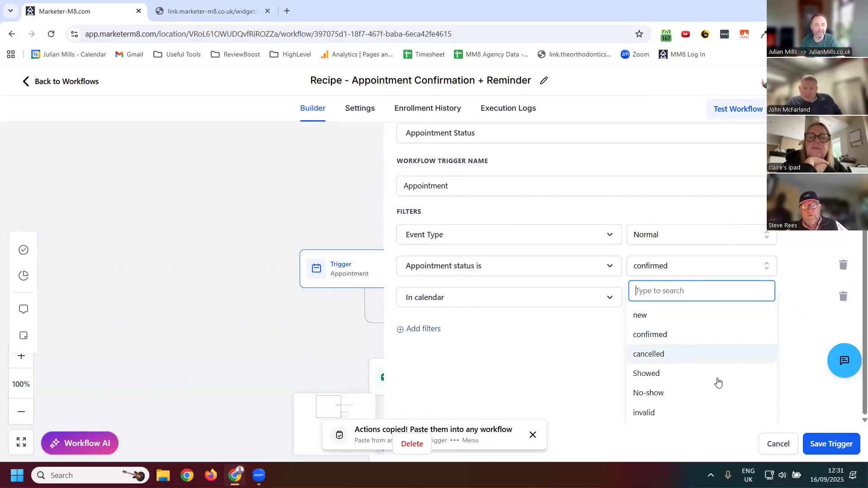
click(657, 393)
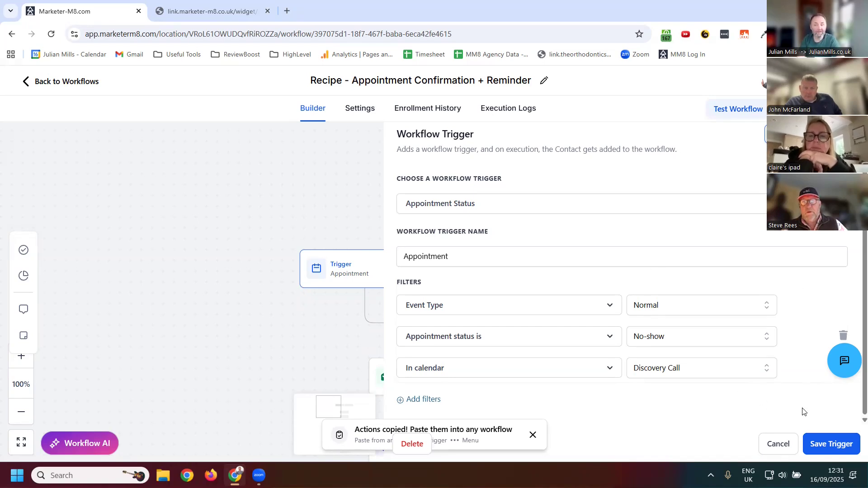
- Close the Appointment trigger's settings and discard the unsaved filter change
click(779, 444)
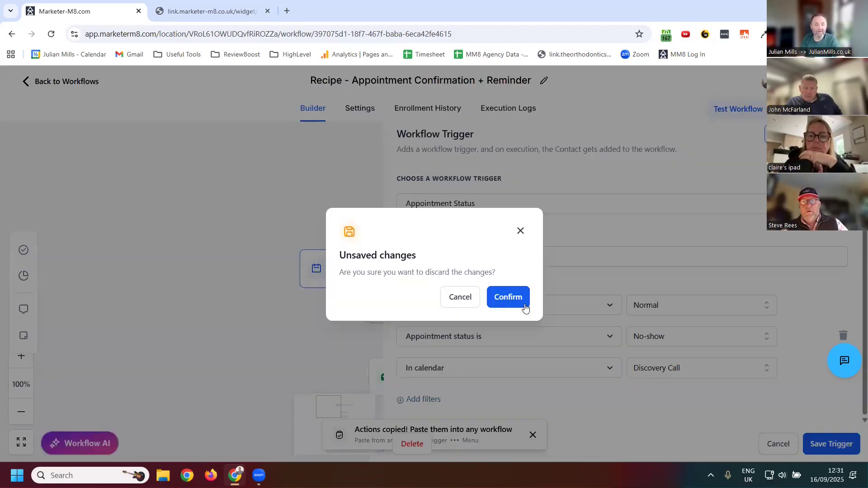
click(475, 295)
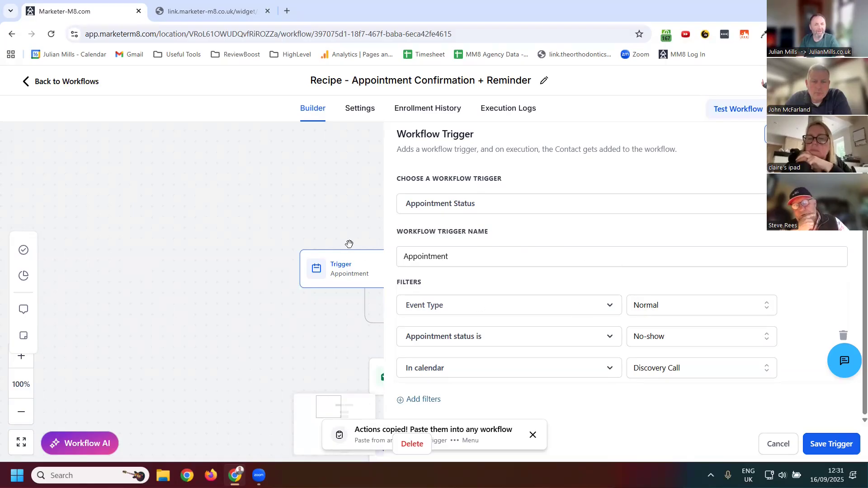
click(65, 88)
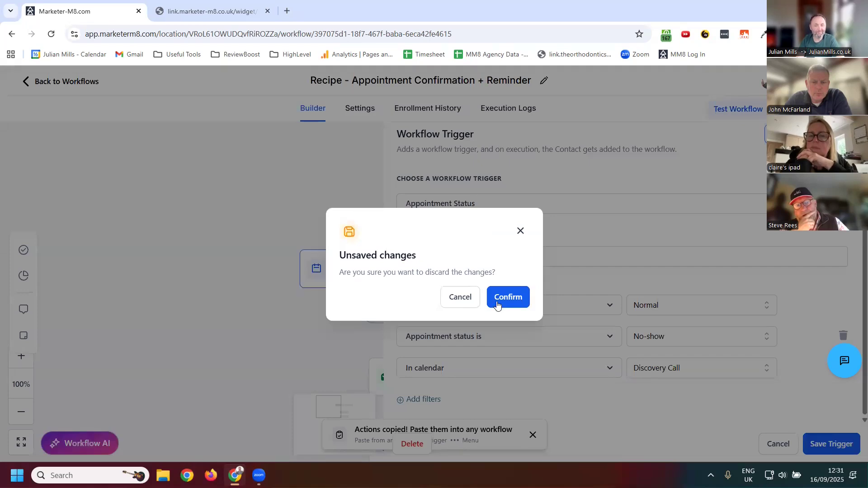
click(460, 297)
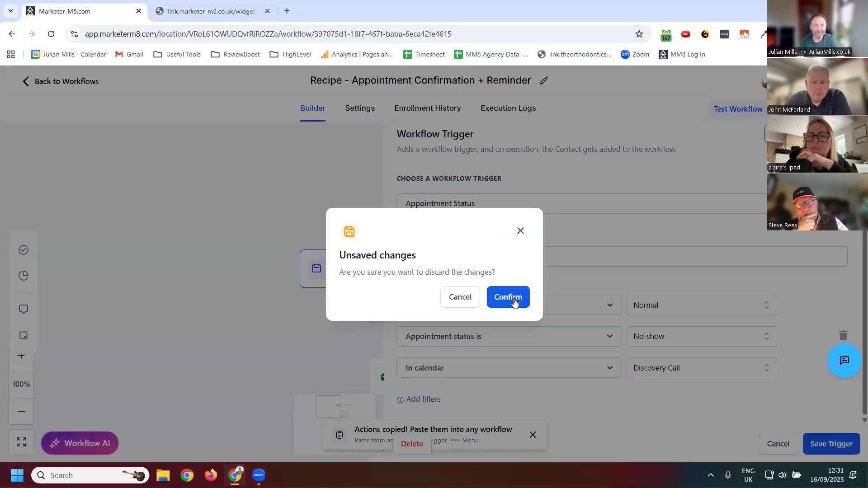
click(508, 297)
- Review the 24 hr reminder Email's message and its meeting location custom value, and close the action without saving
scroll(588, 270, down, 6)
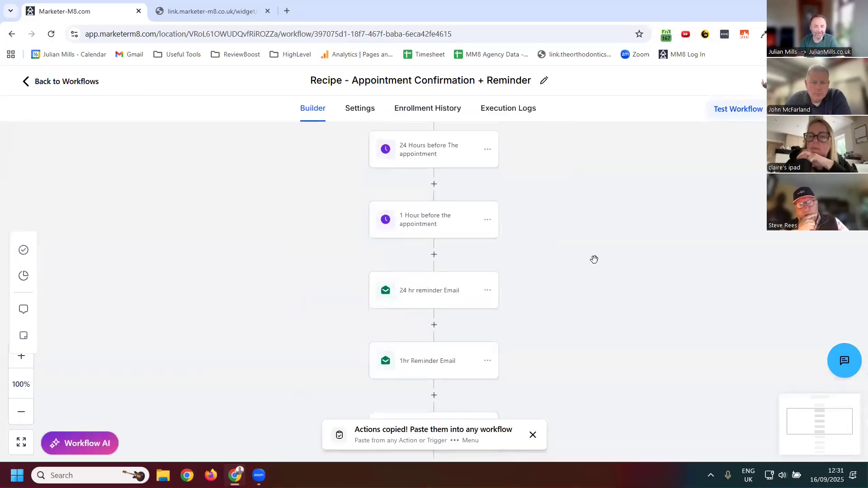
click(455, 298)
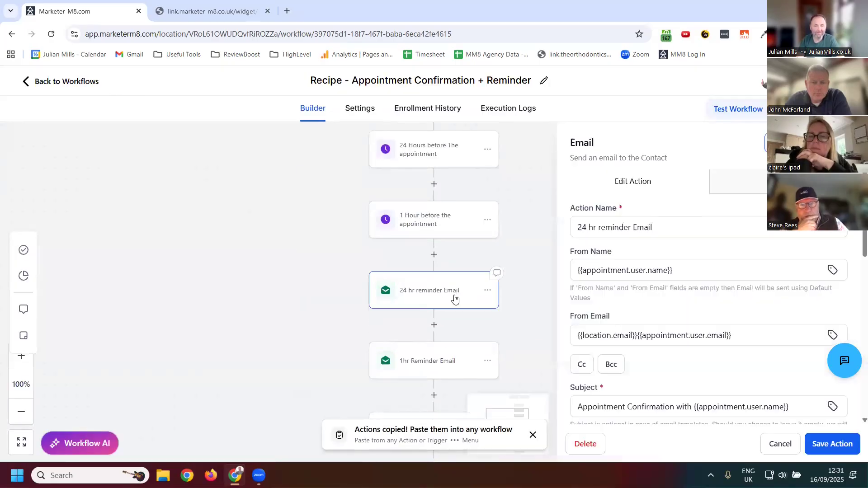
scroll(704, 324, down, 10)
scroll(688, 251, up, 3)
scroll(688, 252, up, 1)
scroll(688, 252, down, 3)
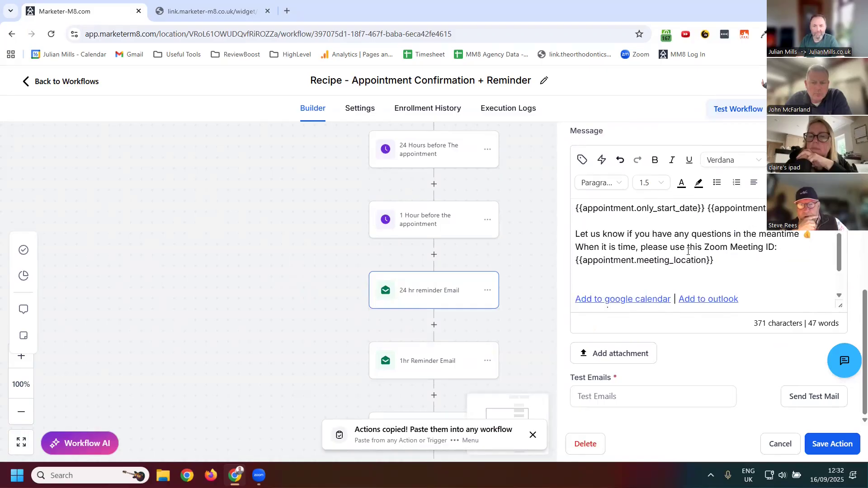
click(721, 263)
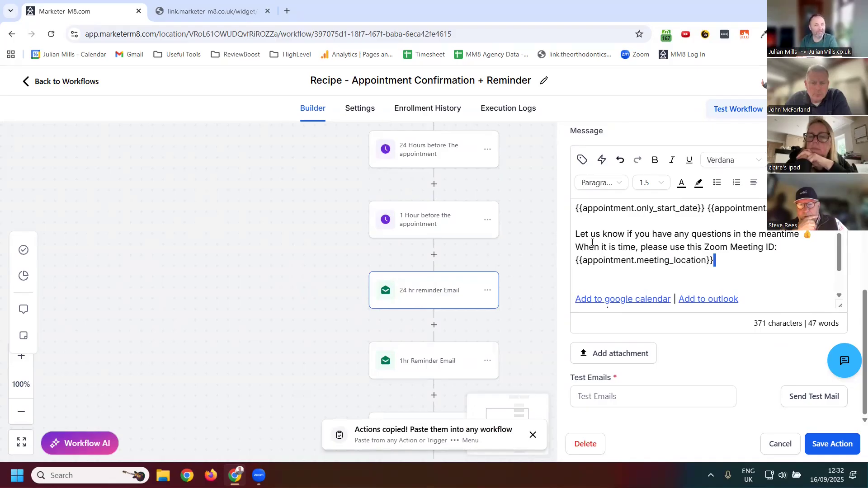
click(776, 444)
- Check the 1hr Reminder SMS message and close its settings without saving
scroll(546, 280, down, 3)
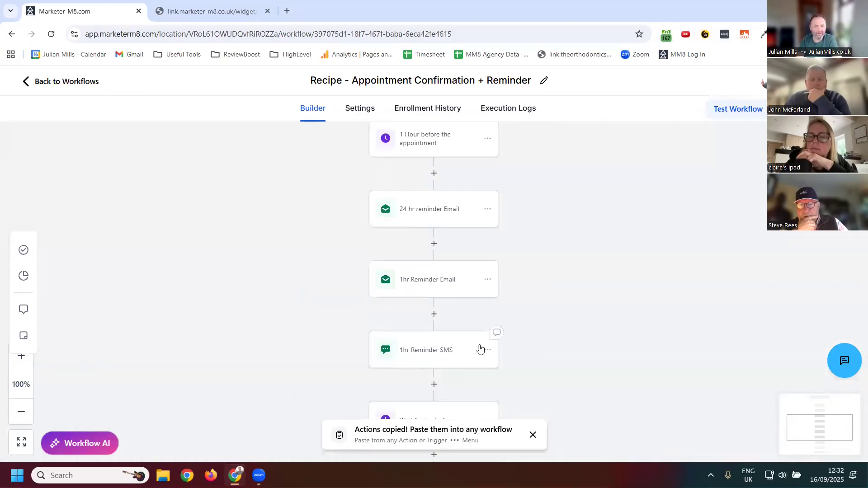
click(463, 354)
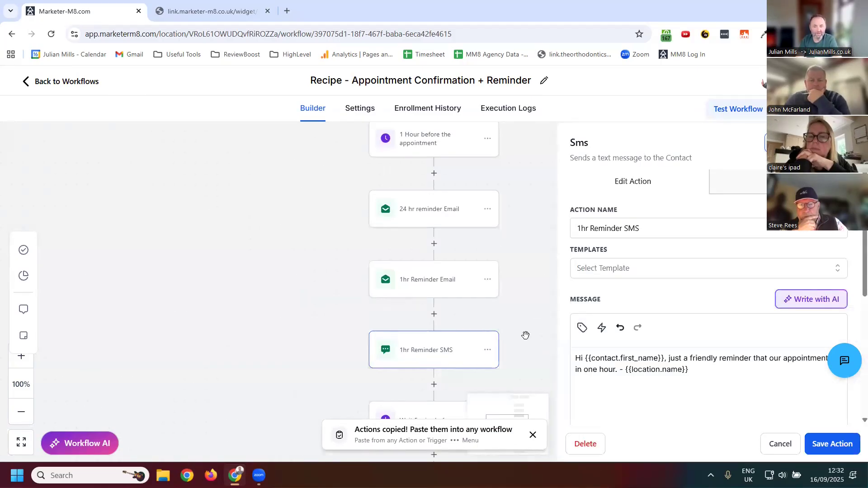
click(782, 444)
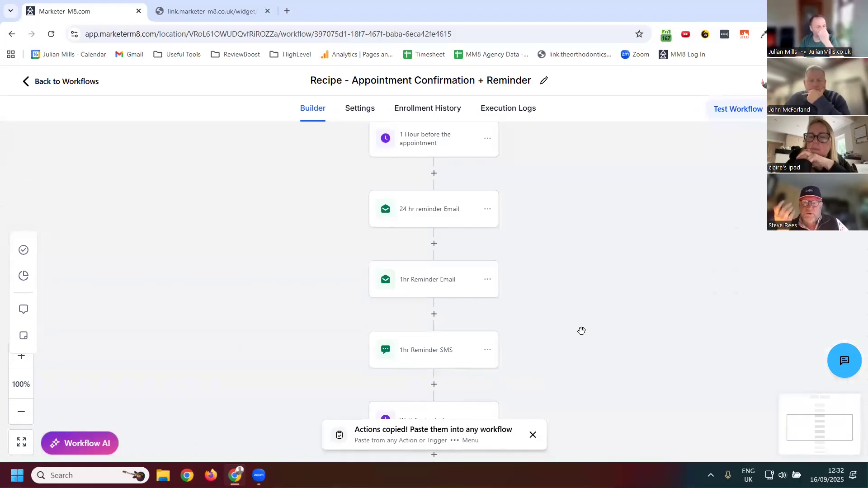
- In the 5 Min Reminder Email message, replace the placeholder Zoom link and location name sign-off with the appointment's Meeting Location custom value
scroll(468, 256, down, 1)
scroll(480, 255, down, 2)
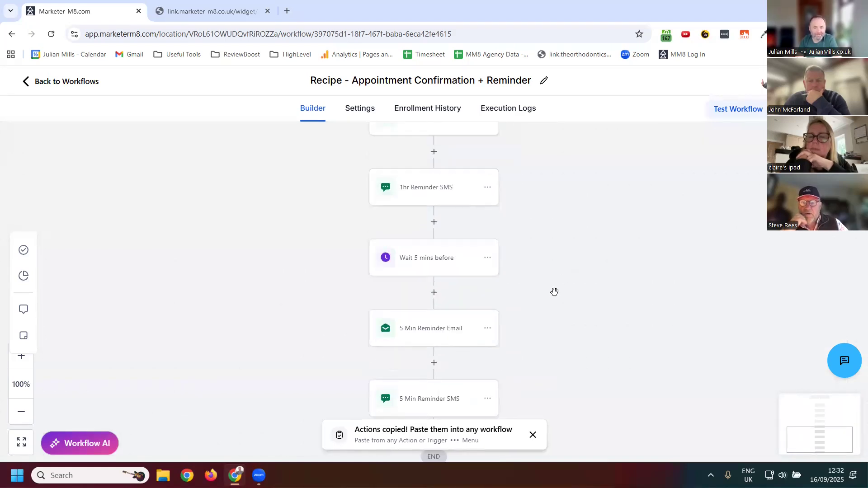
click(458, 333)
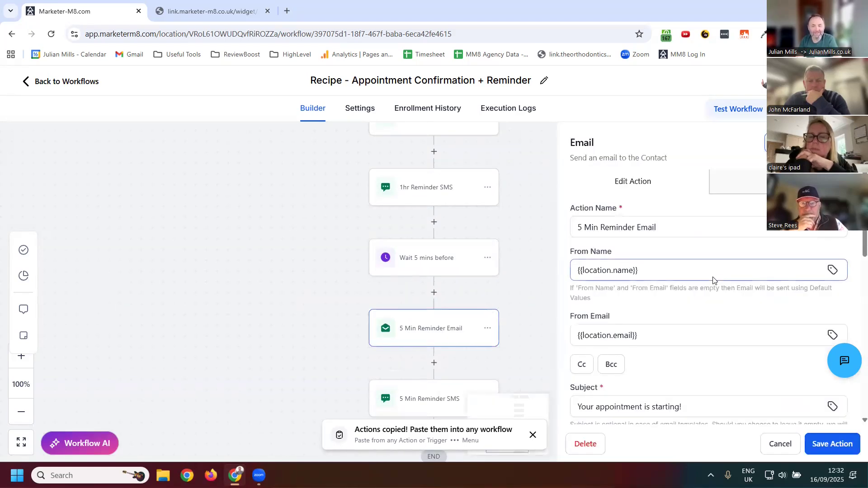
scroll(705, 294, down, 7)
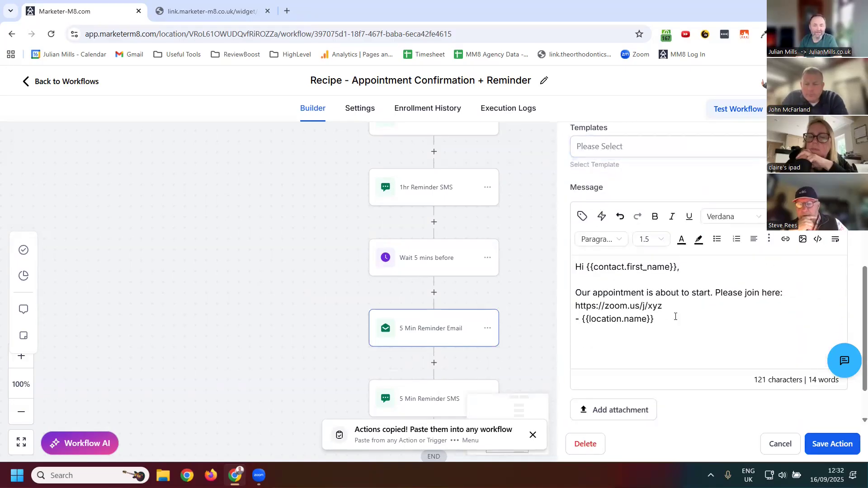
drag(670, 306, 575, 309)
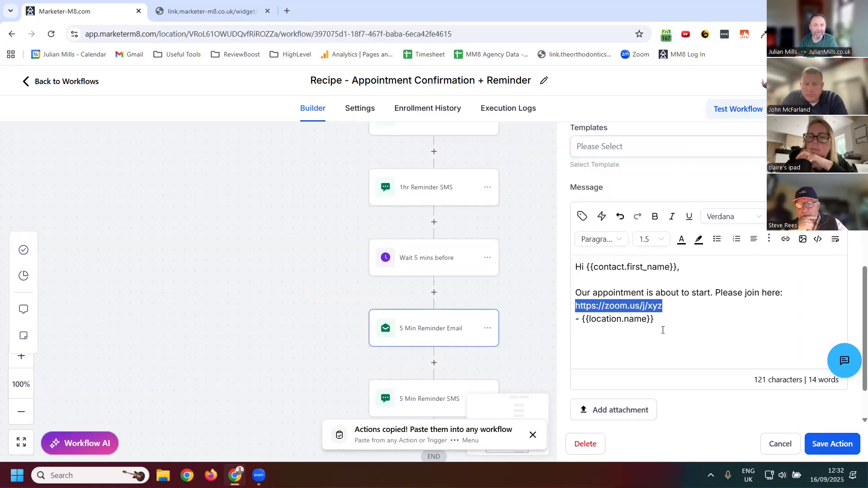
click(656, 352)
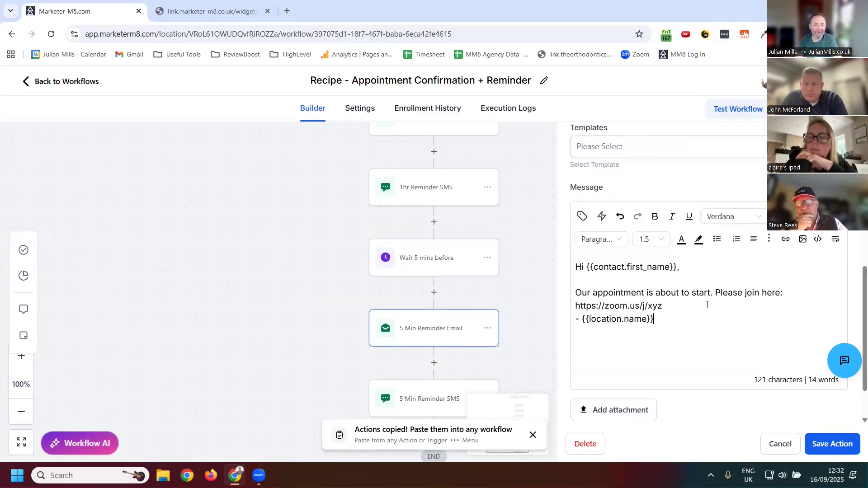
drag(658, 323, 559, 314)
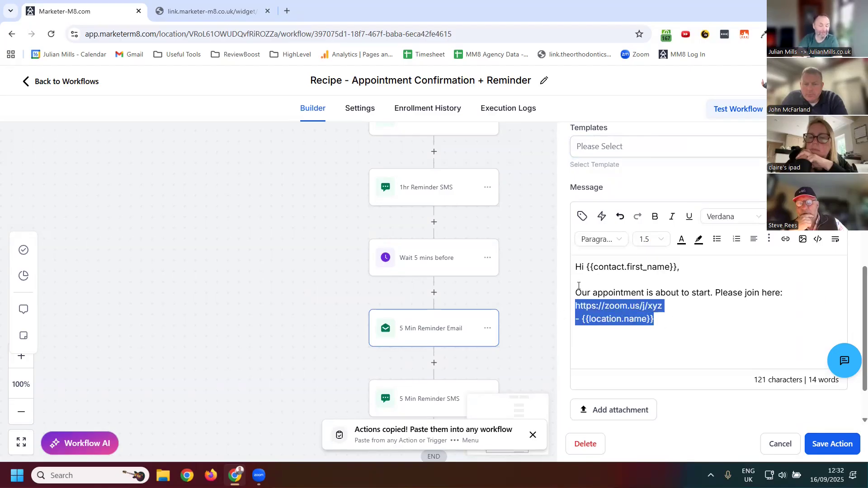
key(BackSpace)
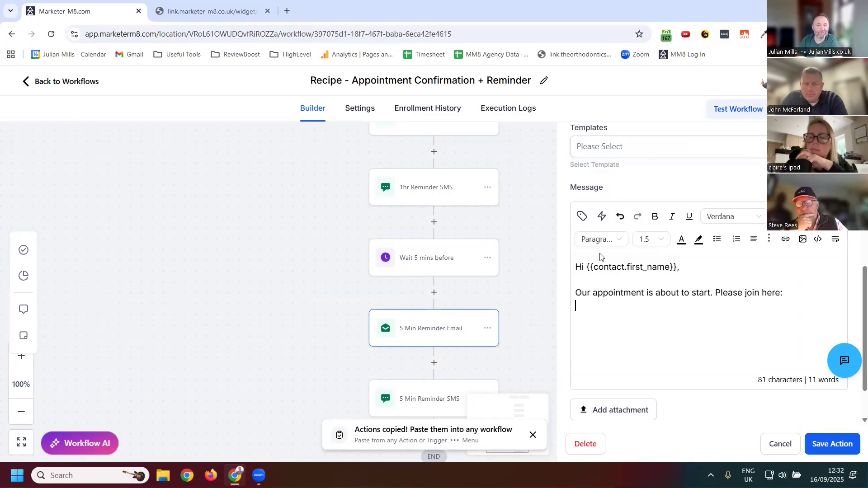
click(583, 218)
click(534, 313)
scroll(579, 312, down, 3)
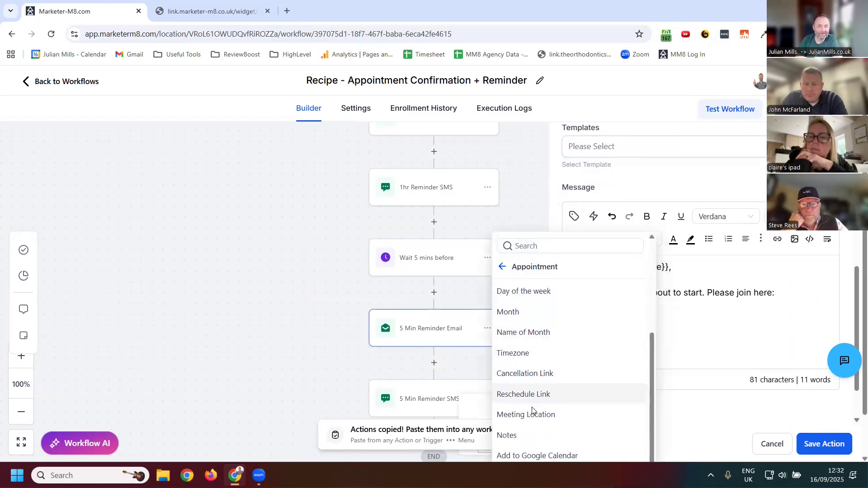
click(536, 414)
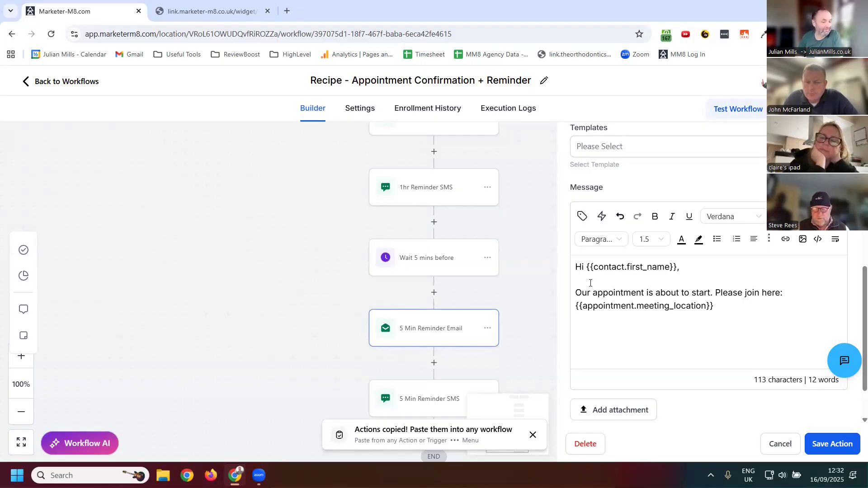
- Leave the workflow builder for the workflows list, discarding the unsaved email and workflow changes
scroll(591, 273, up, 10)
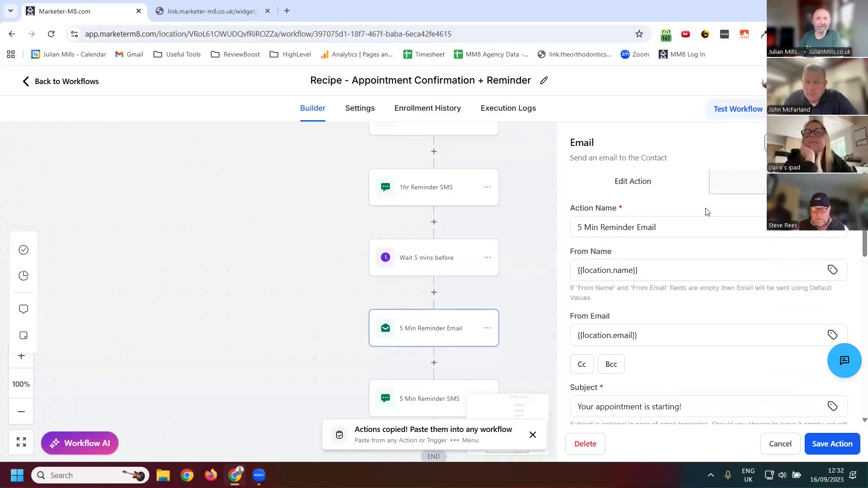
click(50, 85)
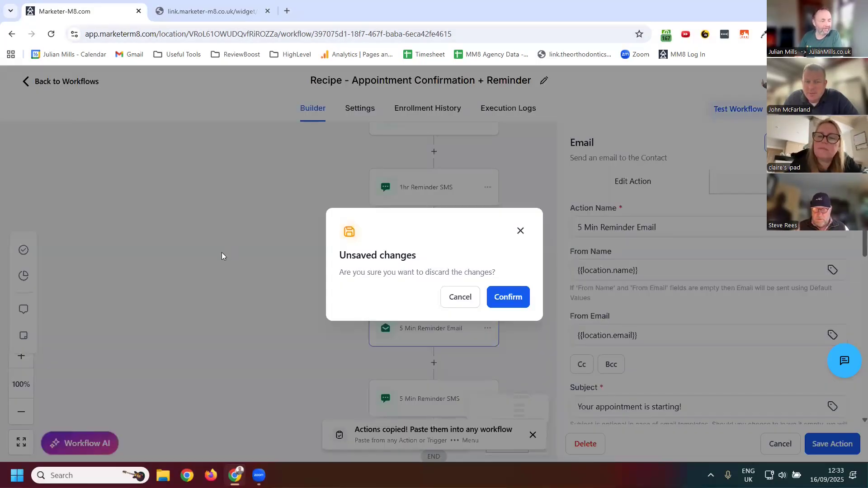
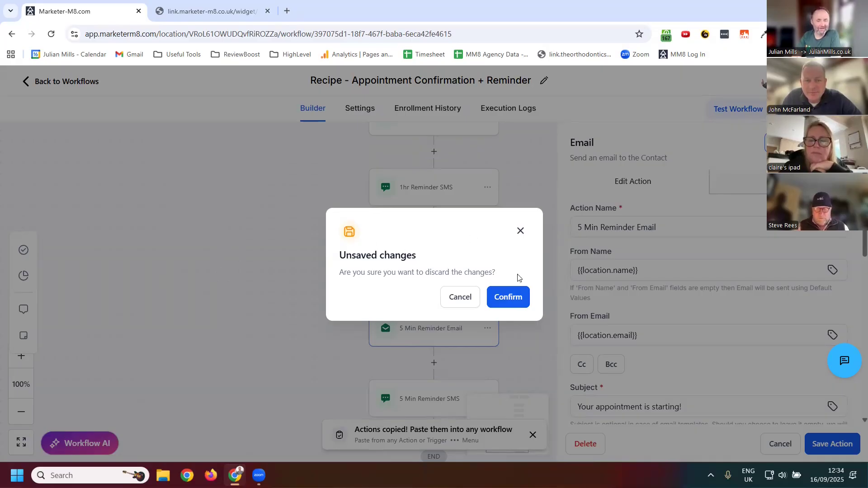
click(459, 297)
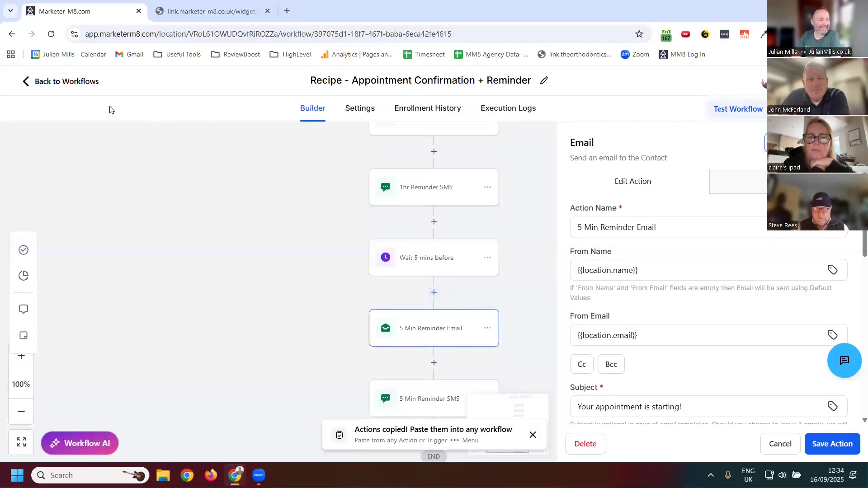
click(61, 82)
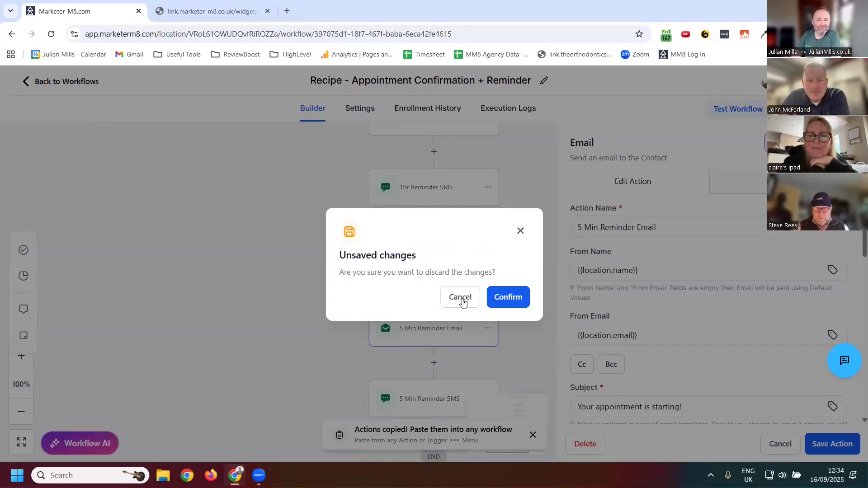
click(500, 297)
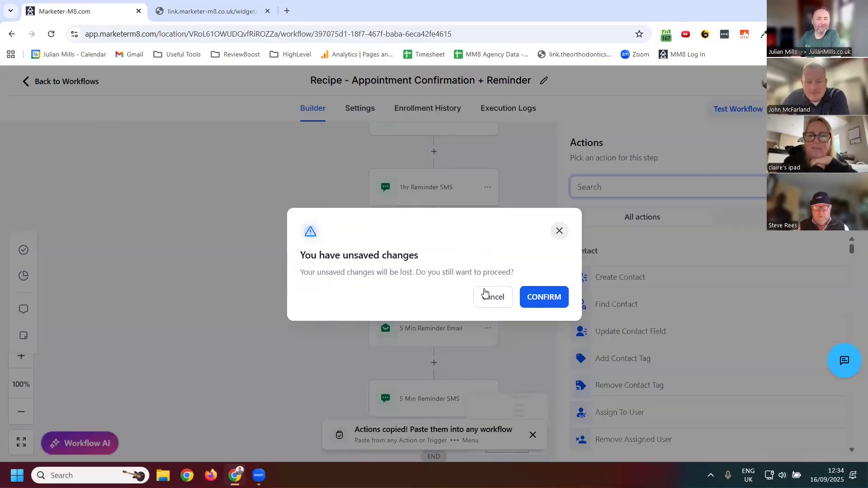
click(544, 300)
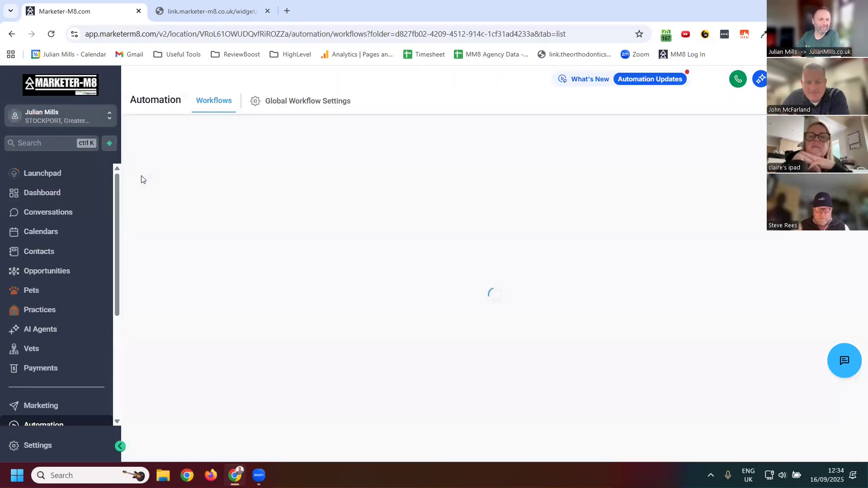
- Go to Calendars and start a new service booking
click(28, 232)
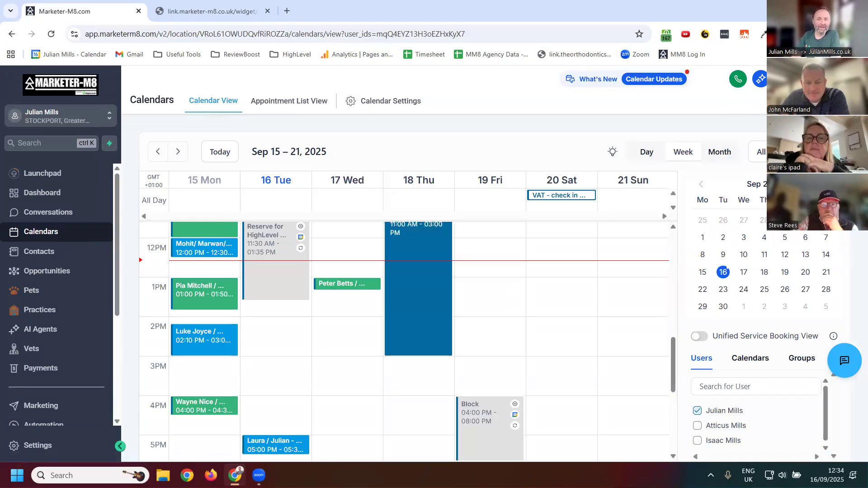
click(762, 151)
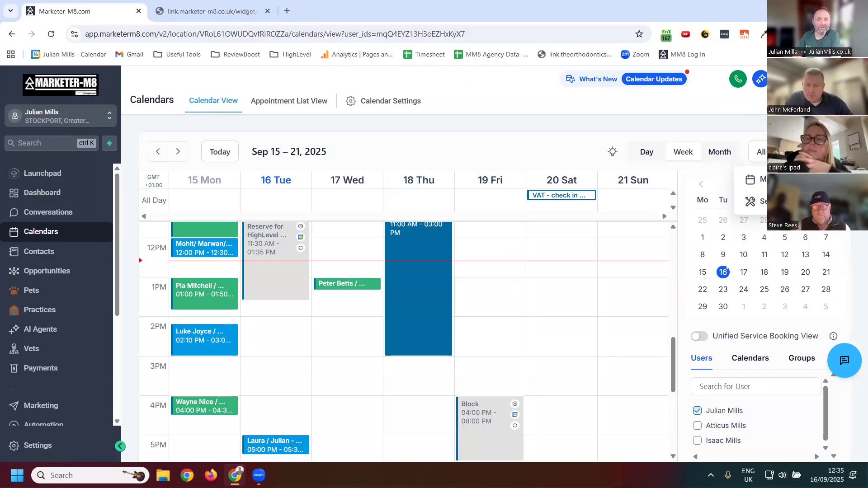
click(765, 201)
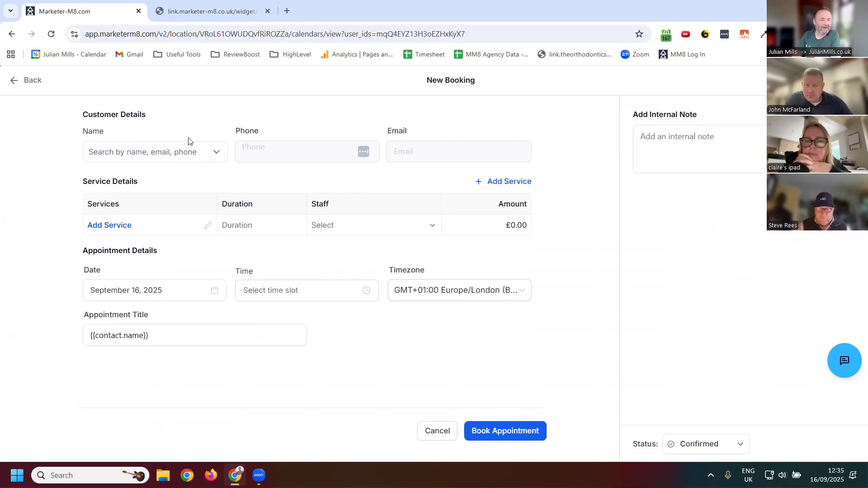
- Search the contacts by name and select an existing test contact as the booking's customer
click(181, 153)
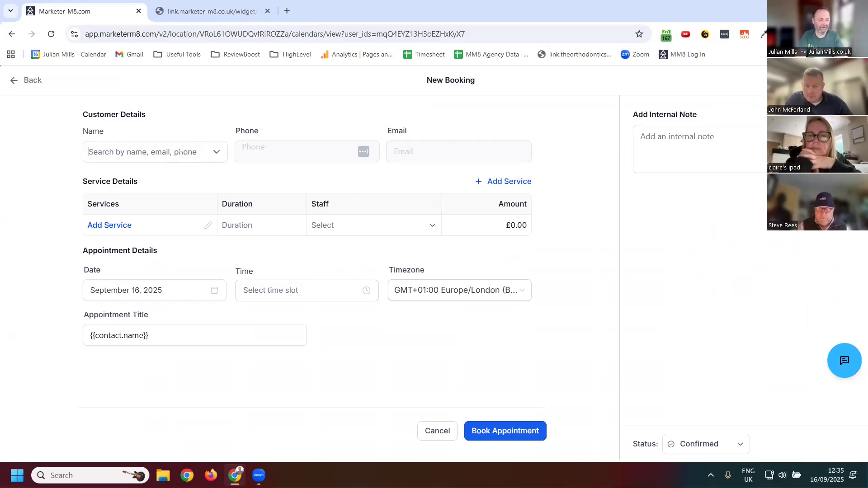
text(bill)
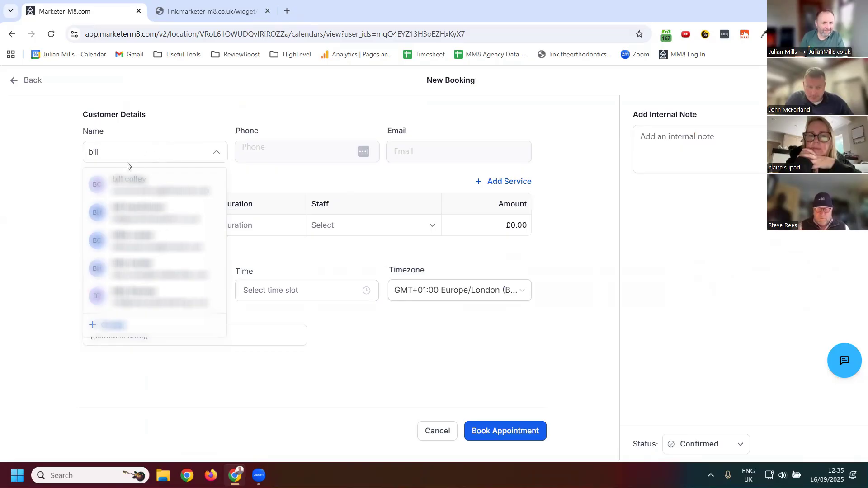
key(BackSpace)
key(BackSpace)
key(BackSpace)
key(BackSpace)
text(julian)
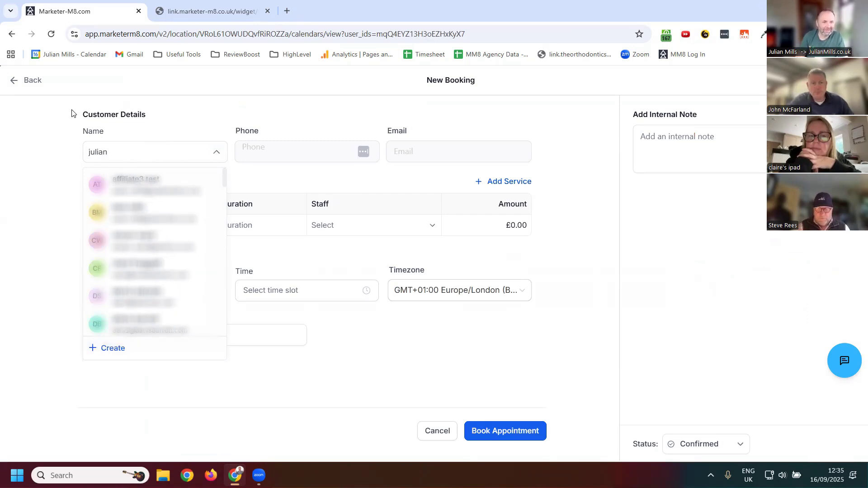
click(140, 215)
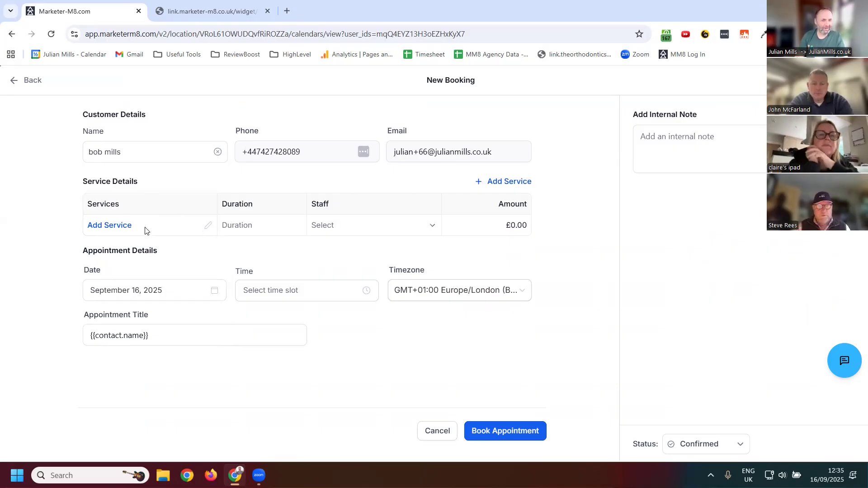
- Add the MarketerM8 Set up service to the booking with the MarketerM8 Set Up Advanced variation
click(119, 230)
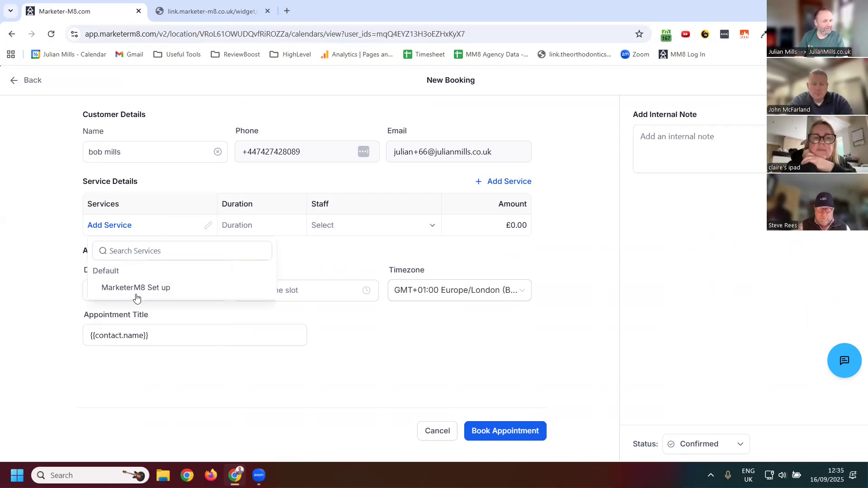
click(138, 289)
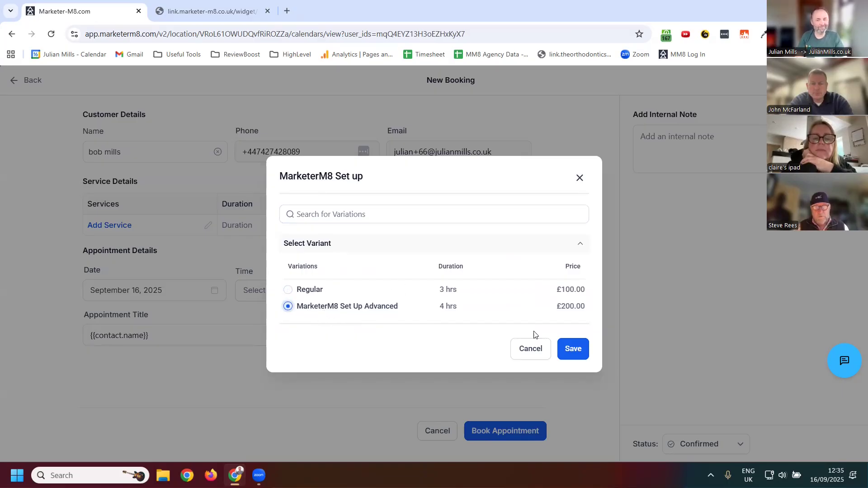
click(581, 355)
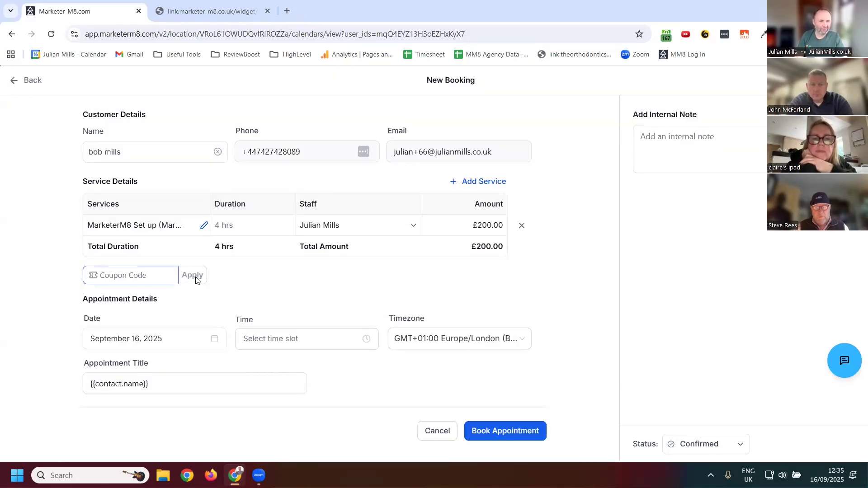
- View the staff members available for the booked service without changing the assigned one
click(411, 225)
click(411, 226)
click(410, 226)
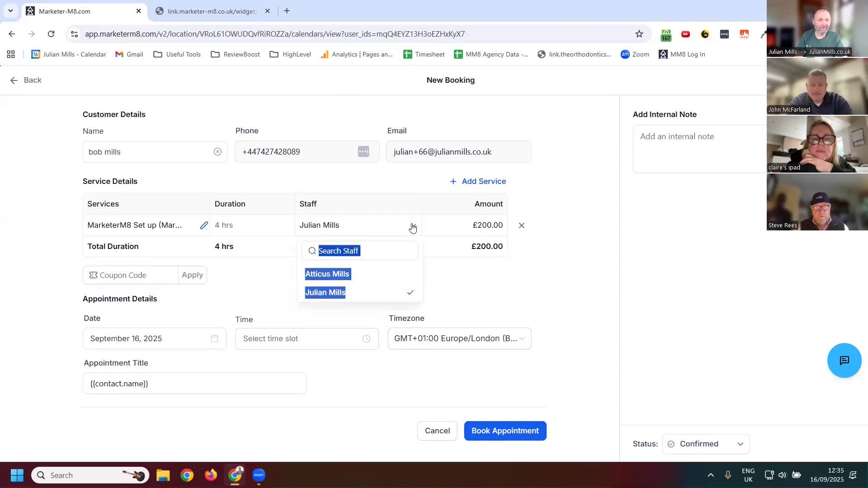
click(449, 302)
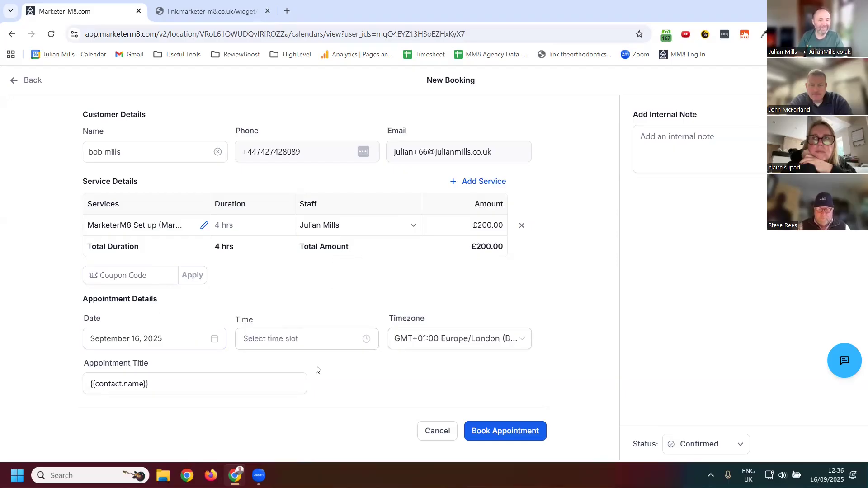
- Check the booking's available time slots for September 16, 17 and 23, 2025, and close the selection without choosing one
click(312, 346)
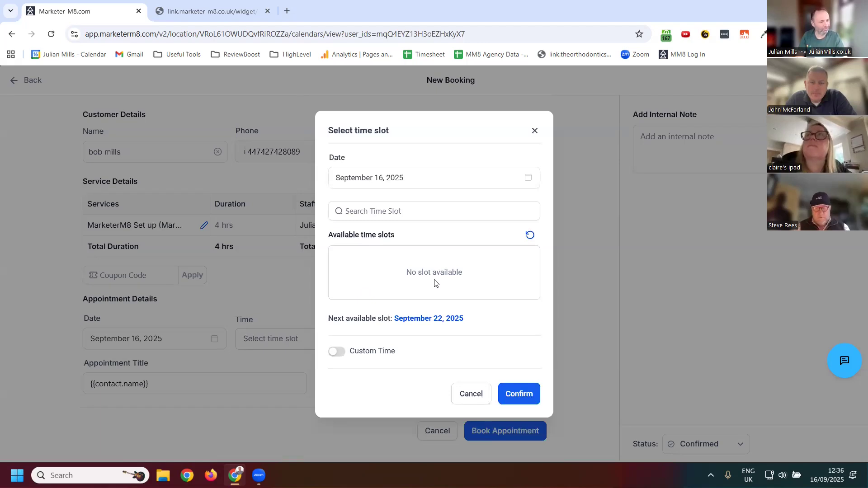
click(429, 215)
click(450, 180)
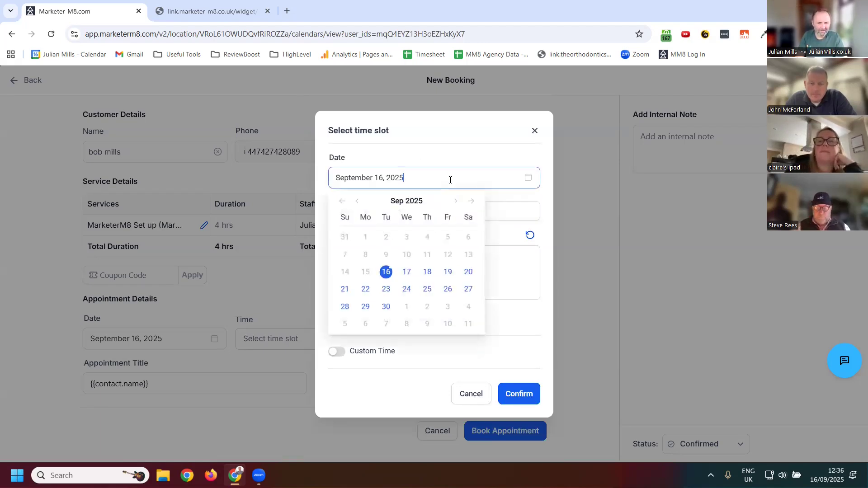
click(407, 274)
click(413, 210)
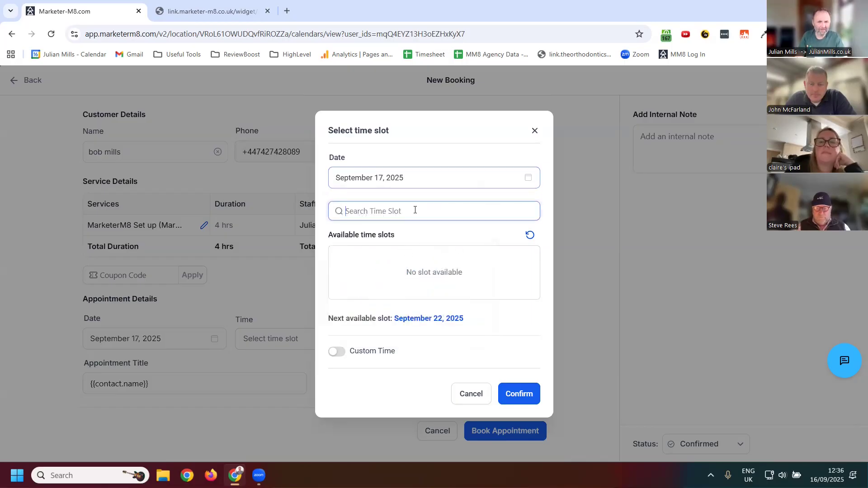
click(407, 276)
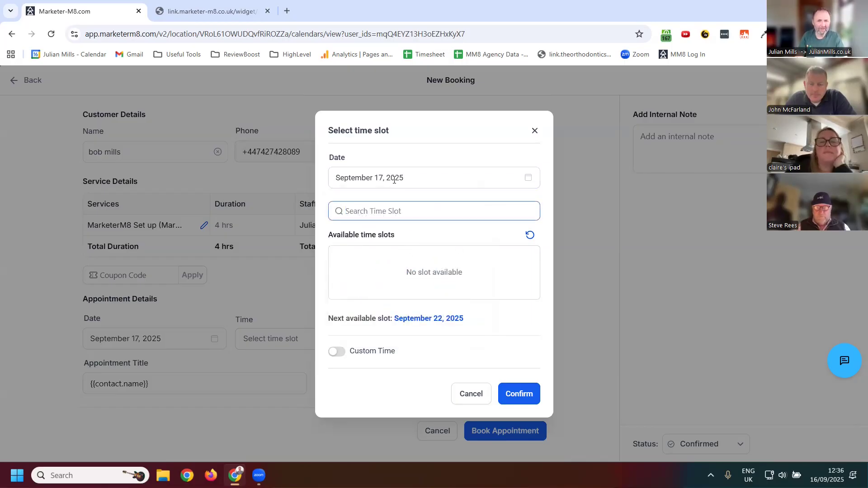
click(413, 179)
click(386, 289)
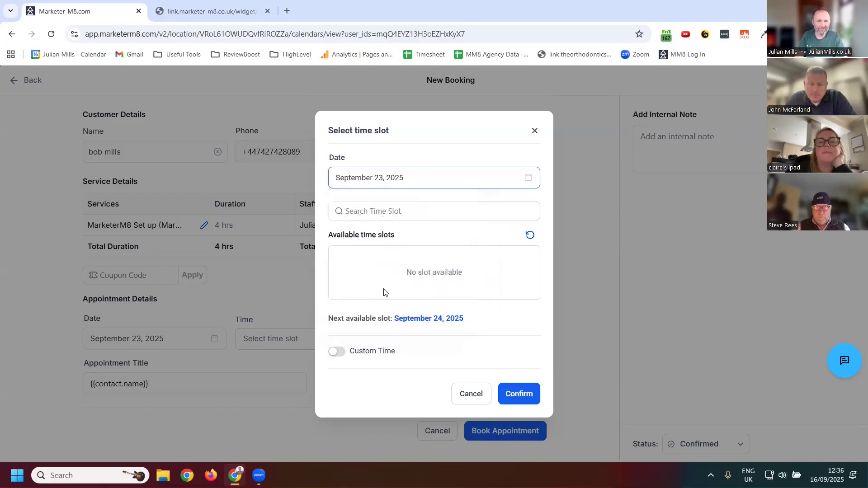
click(400, 177)
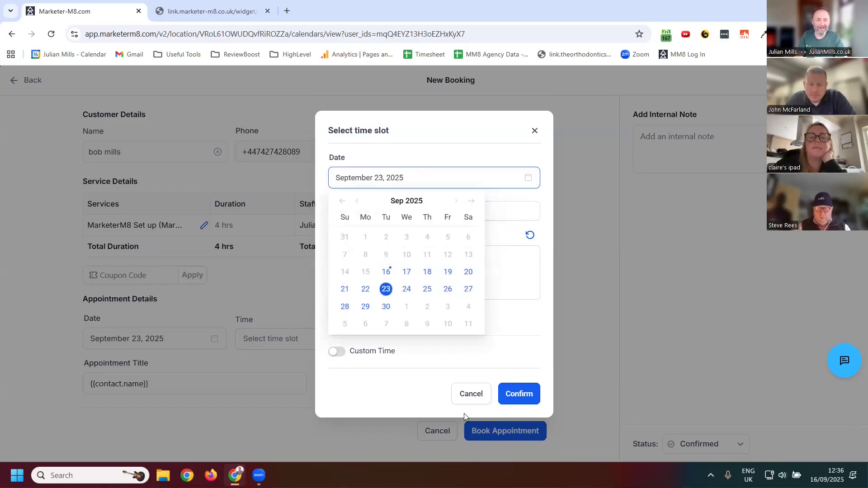
click(473, 395)
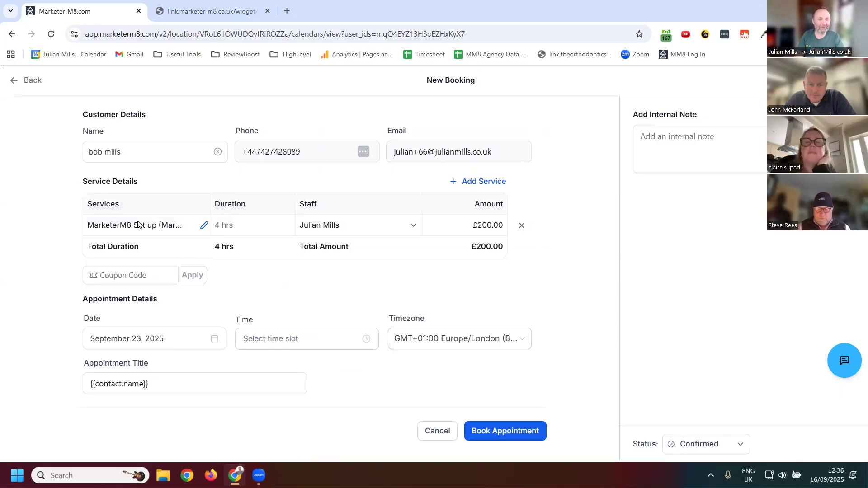
- Change the booked MarketerM8 Set up service to the Regular variation
click(203, 226)
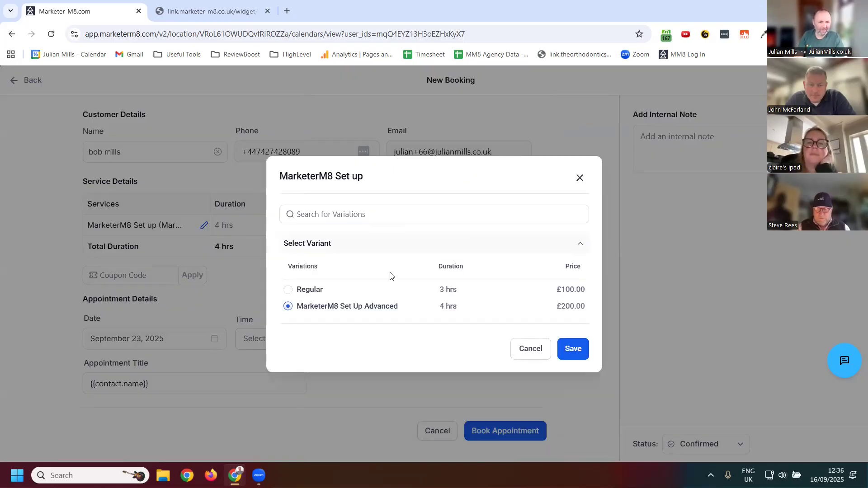
click(287, 291)
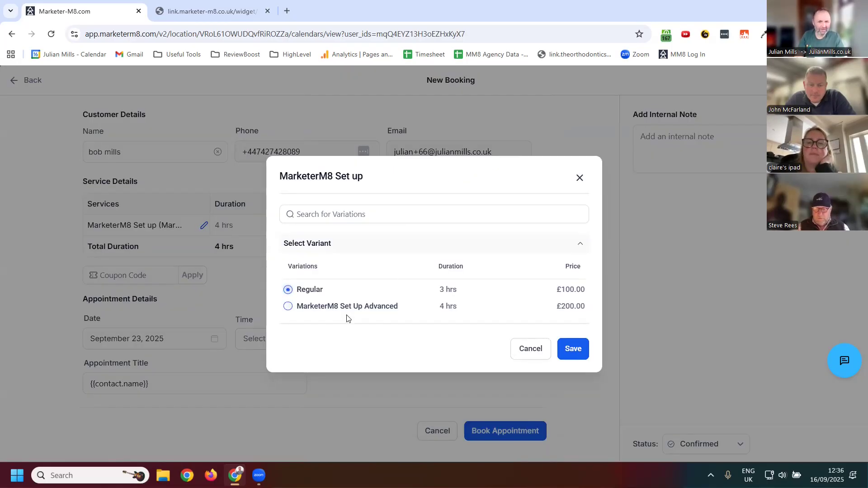
click(573, 349)
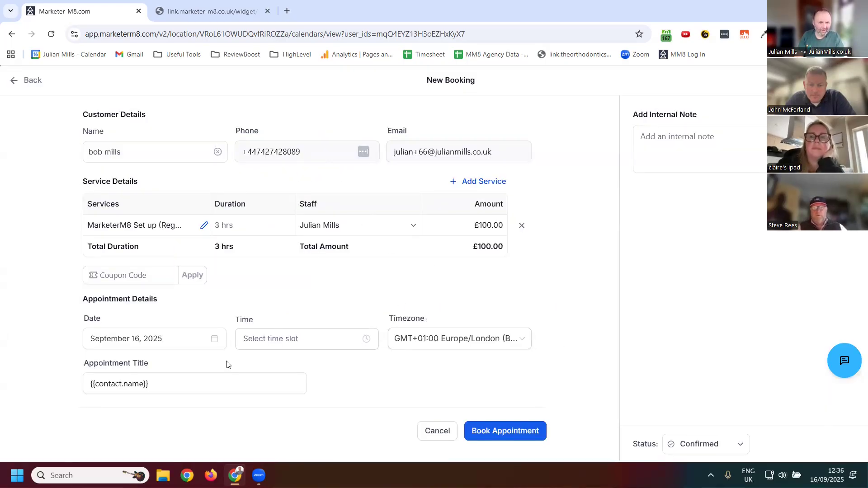
- Set the booking date to September 18, 2025, and check its available time slots without selecting one
click(289, 340)
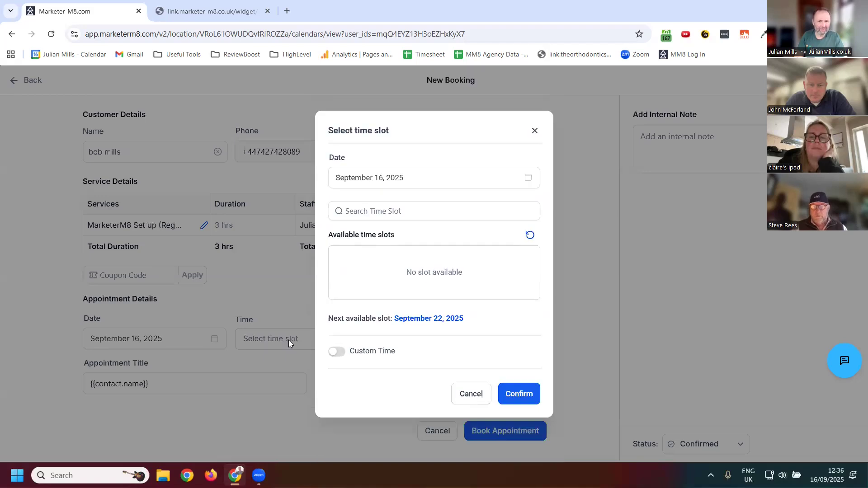
click(468, 393)
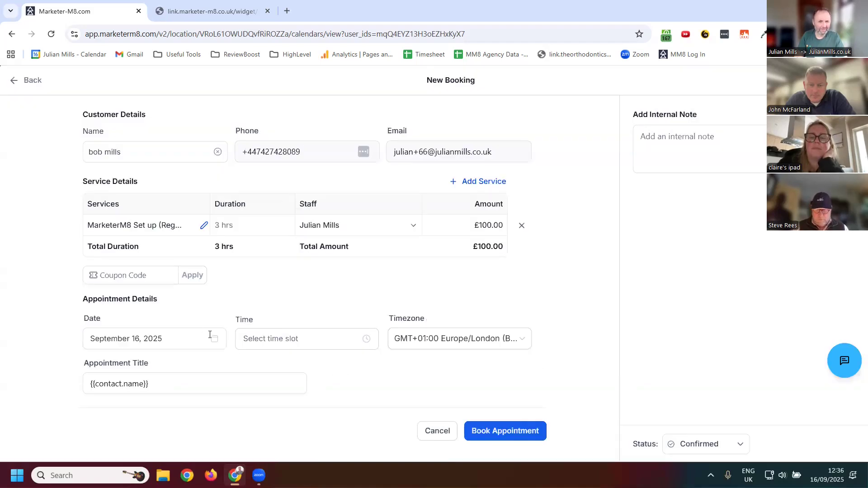
click(181, 337)
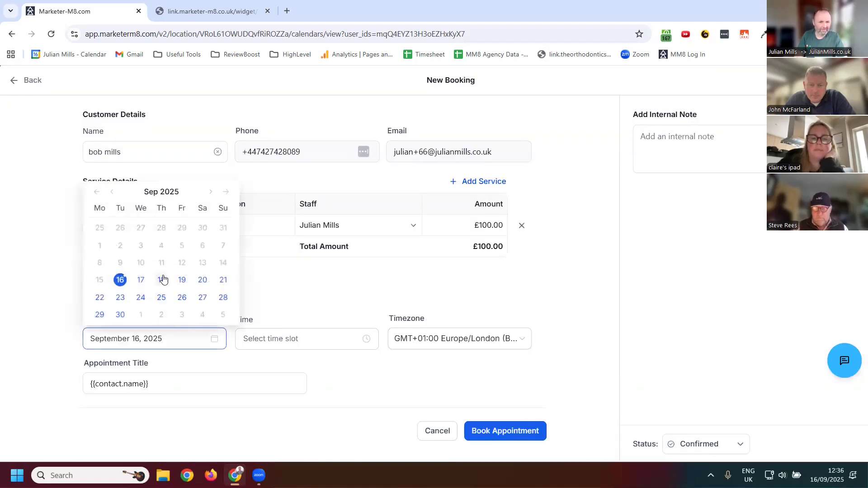
click(162, 280)
click(302, 339)
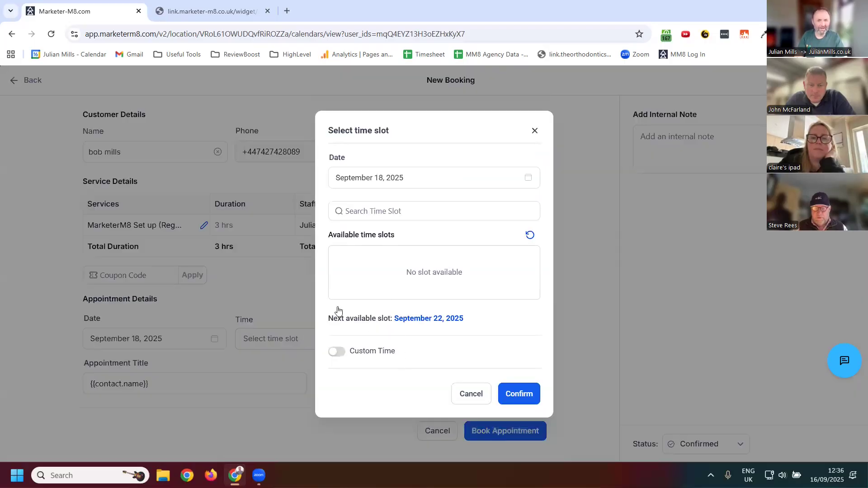
click(430, 210)
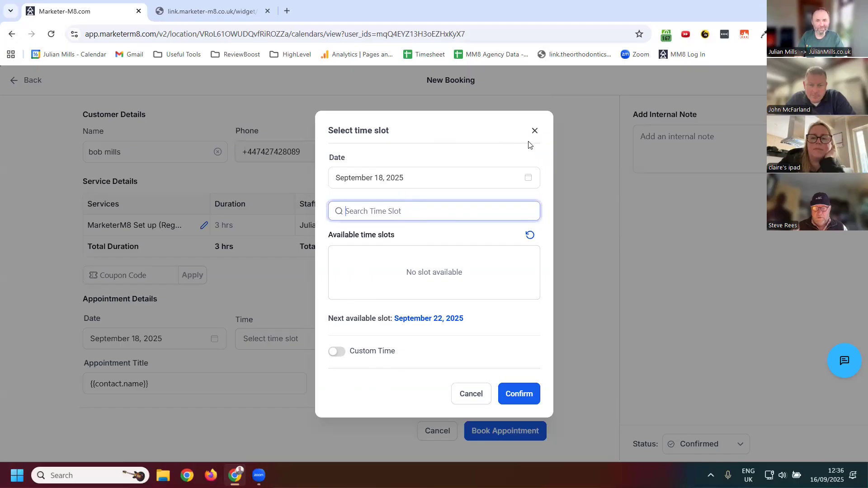
click(535, 131)
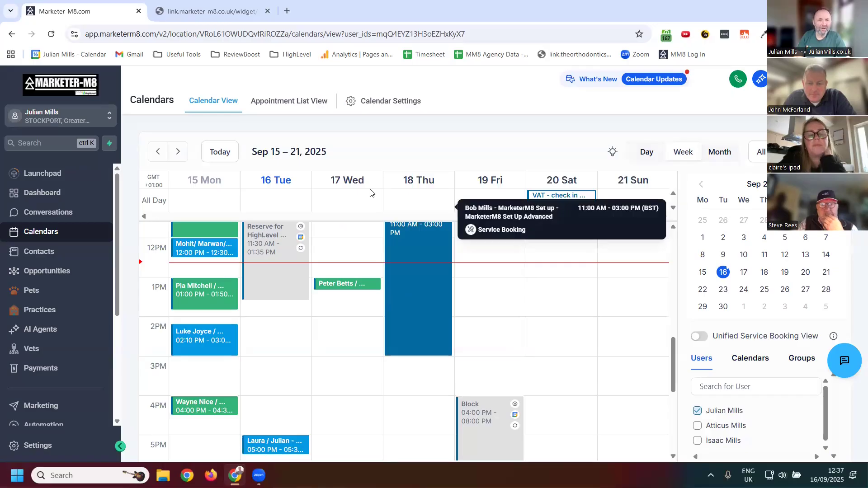
- Open the calendar settings and view the meeting calendars and the Service Calendars (v1) section
click(385, 102)
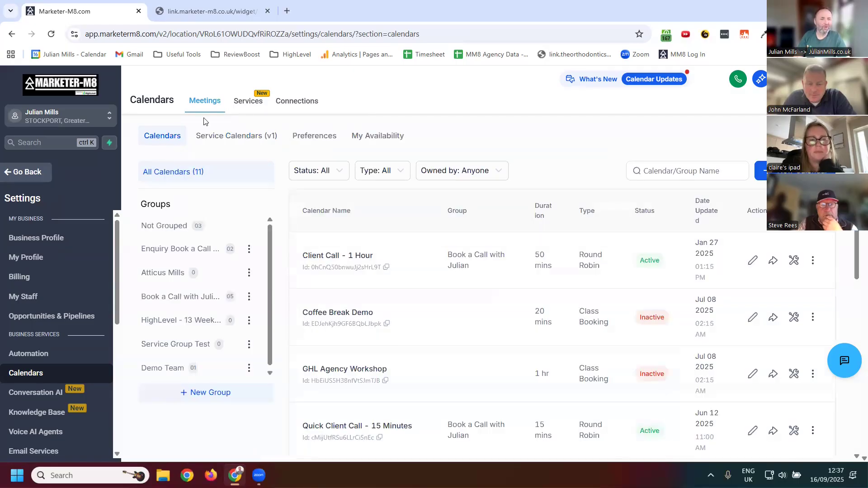
click(203, 101)
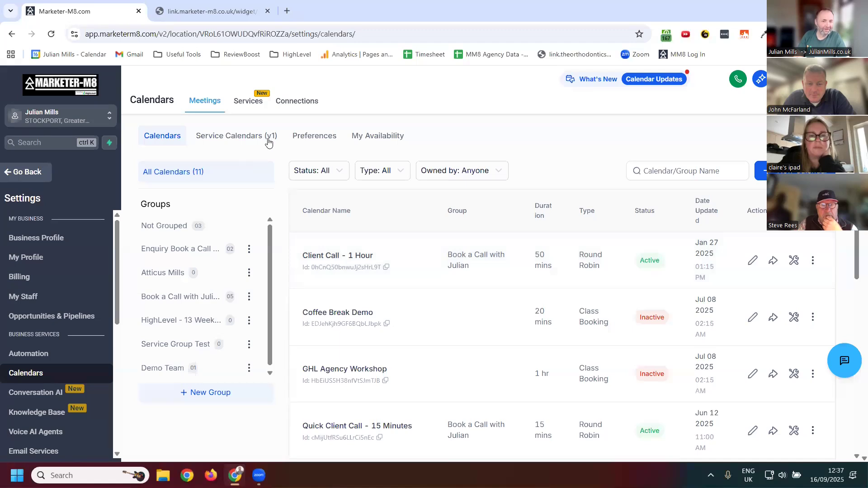
click(248, 142)
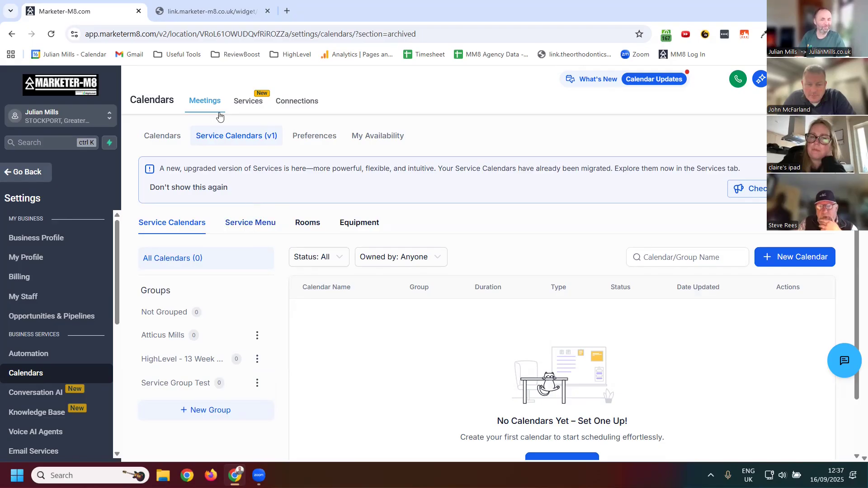
- Review the Services settings, going through Staff, Resources, Add-ons, Locations and Global Settings before returning to the services list
click(244, 109)
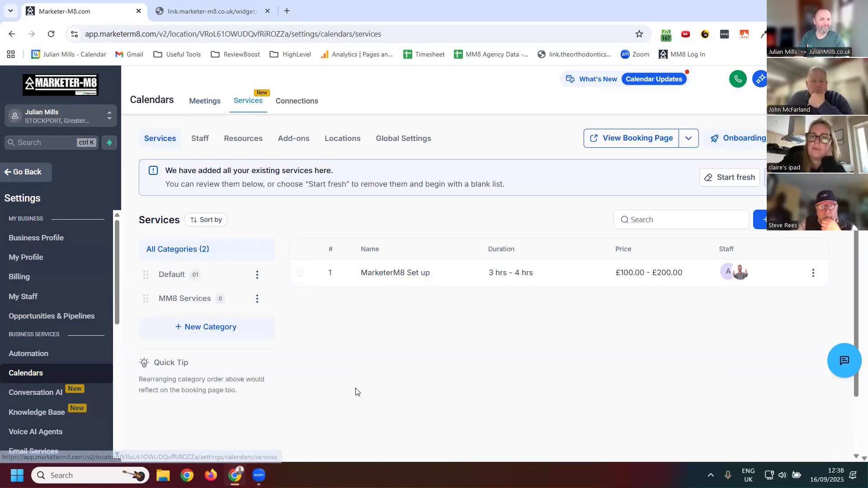
click(200, 140)
click(234, 144)
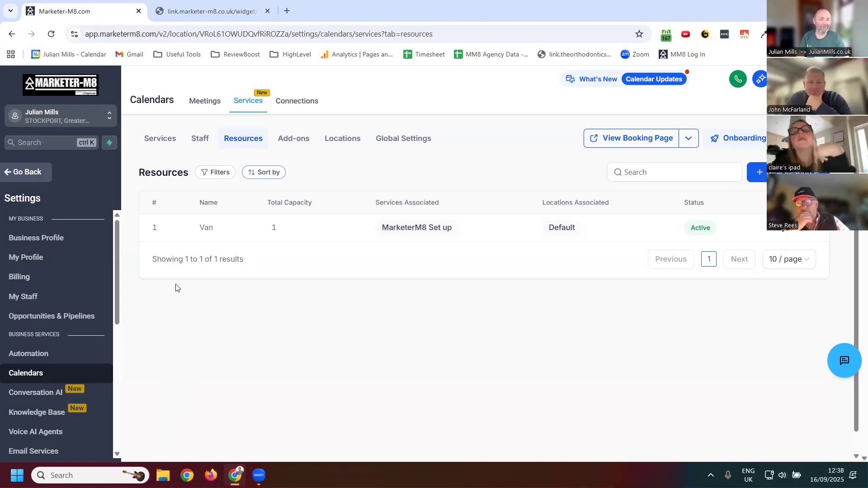
click(294, 139)
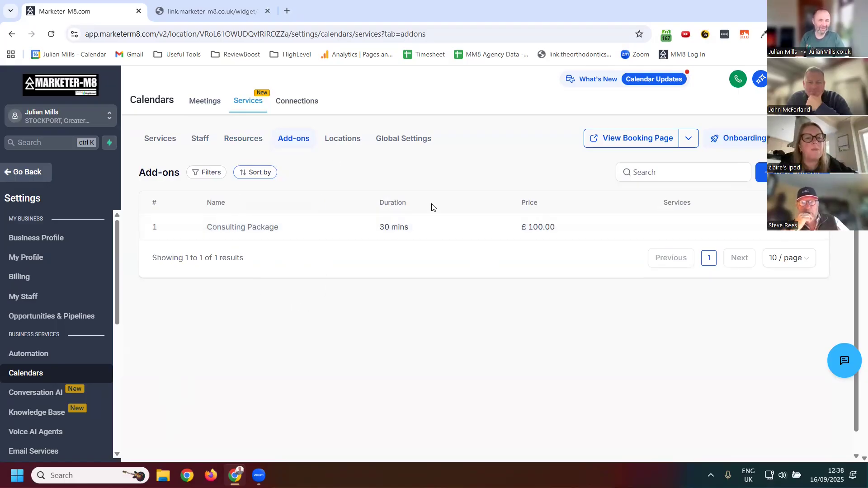
click(339, 140)
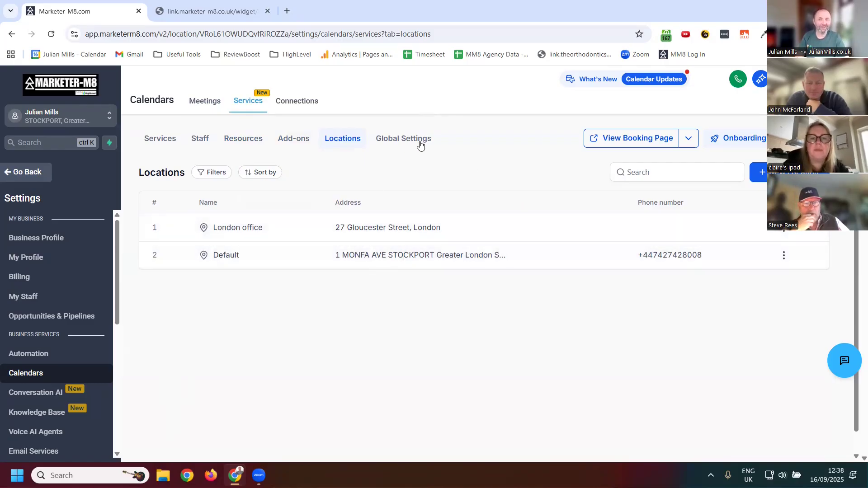
click(403, 144)
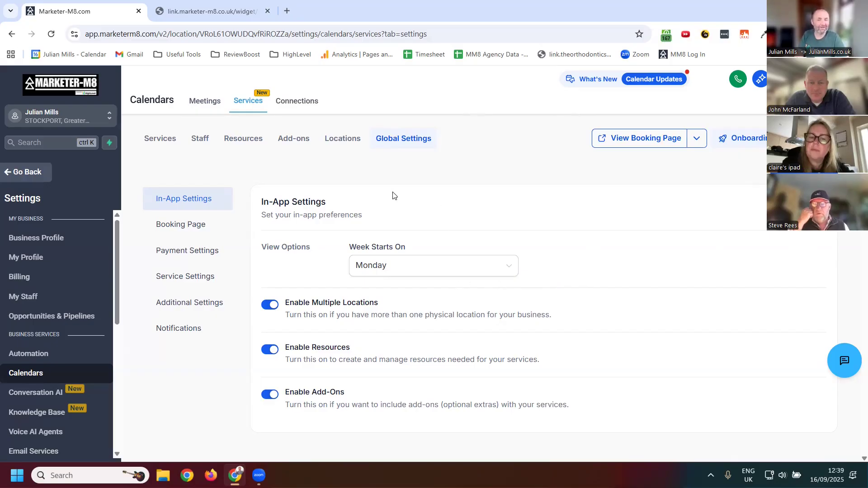
click(160, 142)
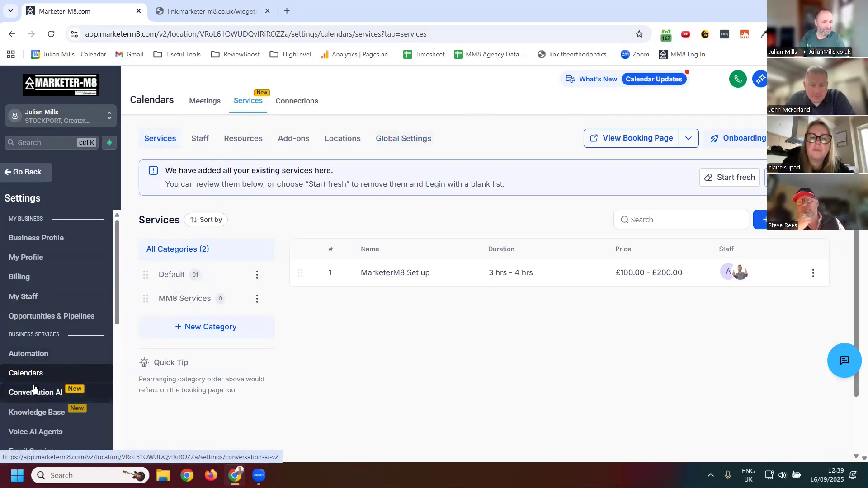
- Go to the Automation workflows list and create a new workflow from scratch
click(32, 354)
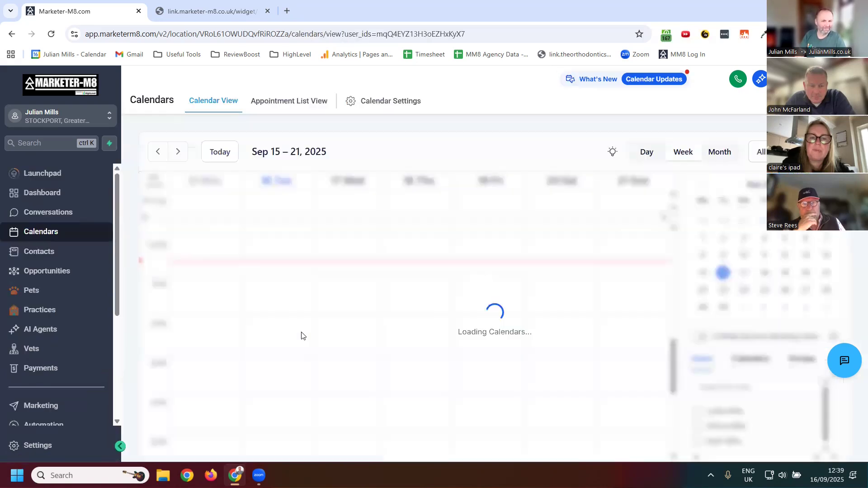
scroll(47, 360, down, 2)
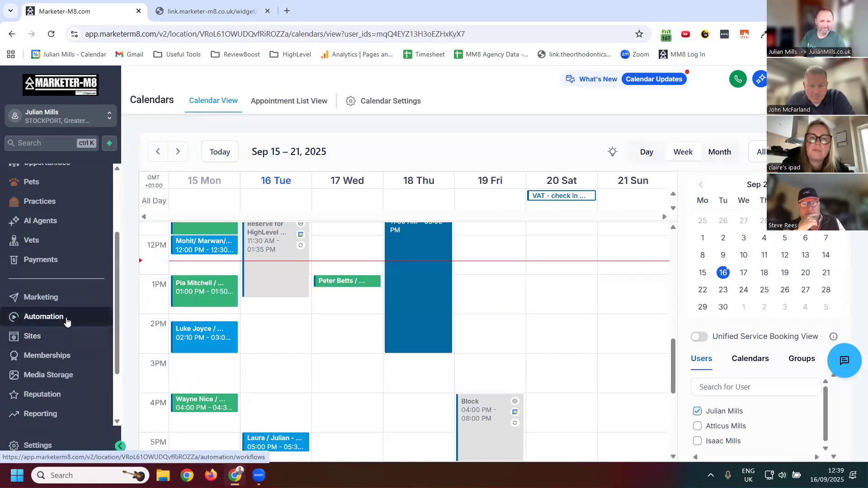
click(47, 317)
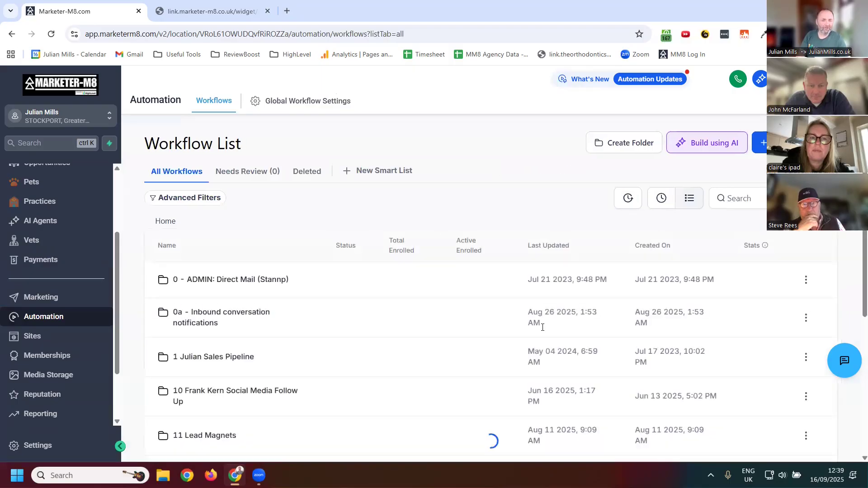
click(763, 143)
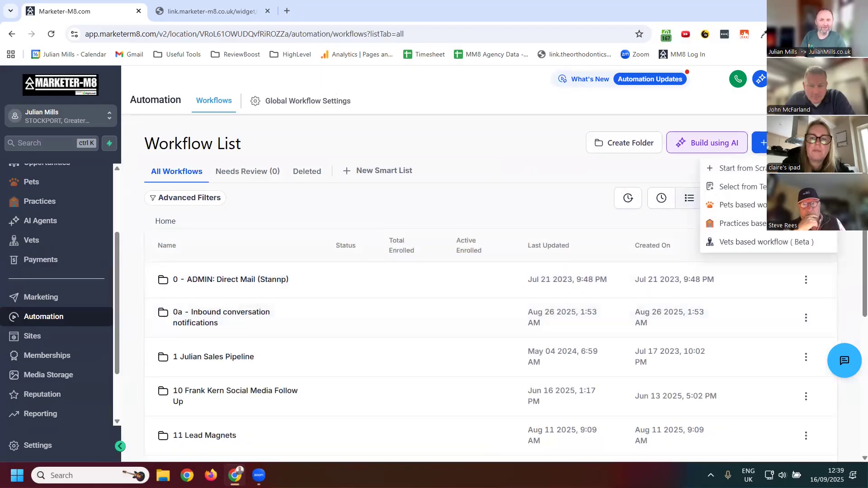
click(746, 174)
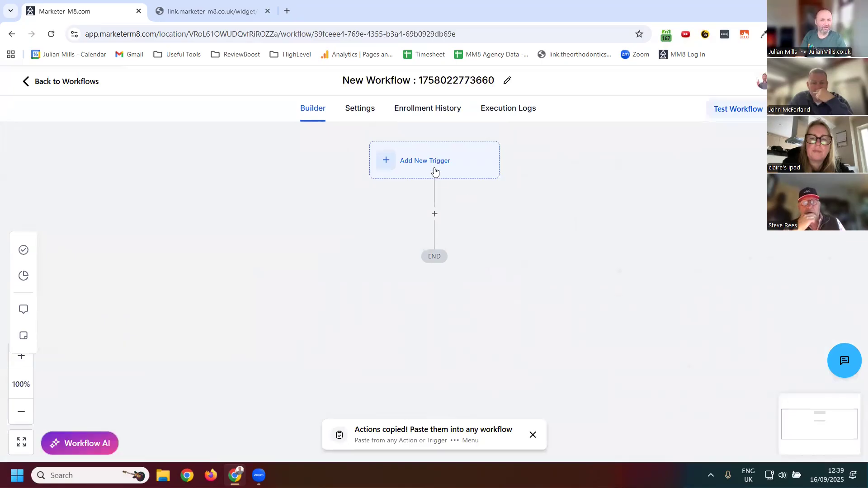
- Start a new workflow trigger of the Service Booking type, finding it by searching for "service"
click(435, 171)
click(621, 188)
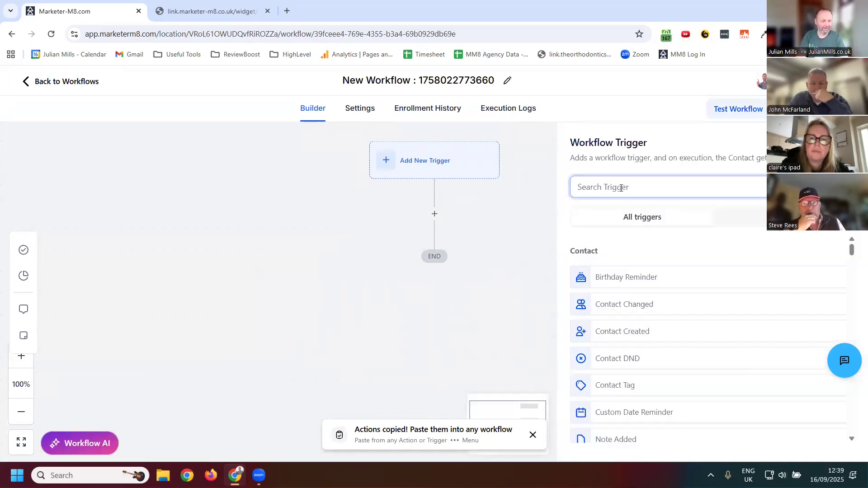
text(service)
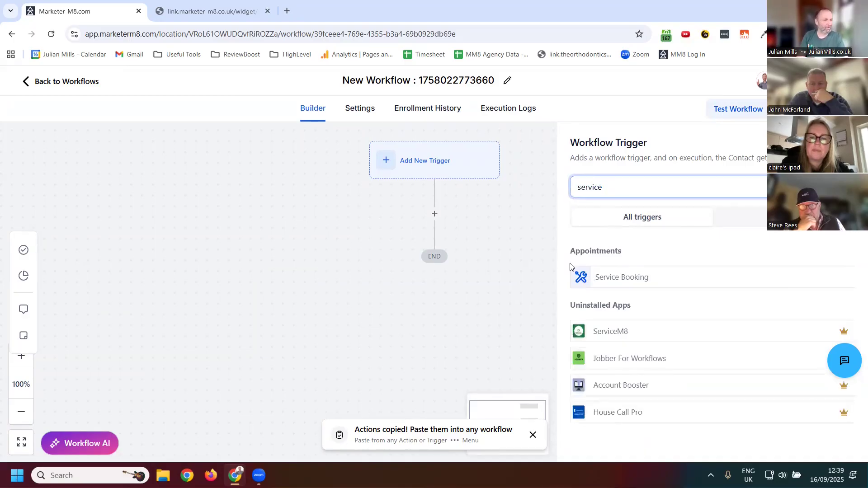
click(604, 282)
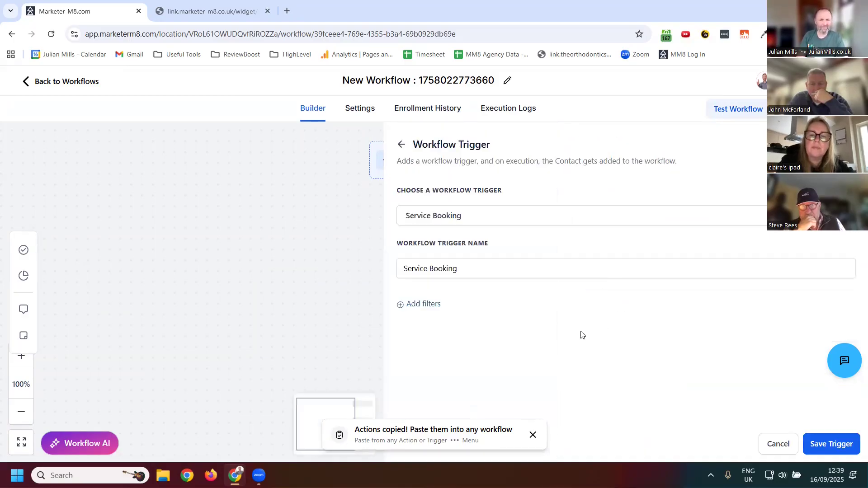
- Add an In Service filter to the Service Booking trigger and set it to MarketerM8 Set up
click(419, 307)
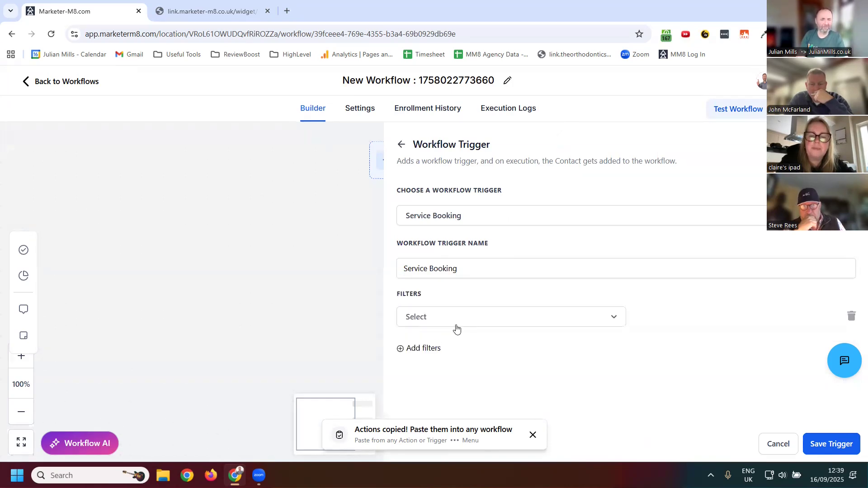
click(450, 322)
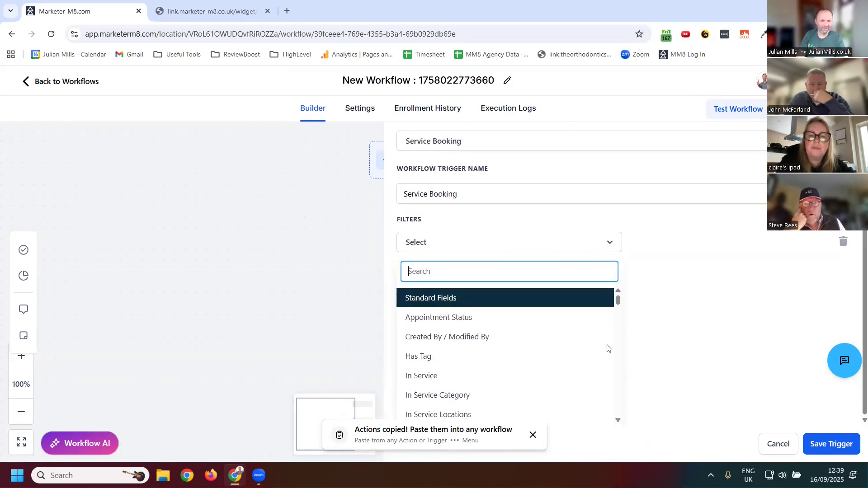
click(428, 378)
click(674, 319)
click(675, 366)
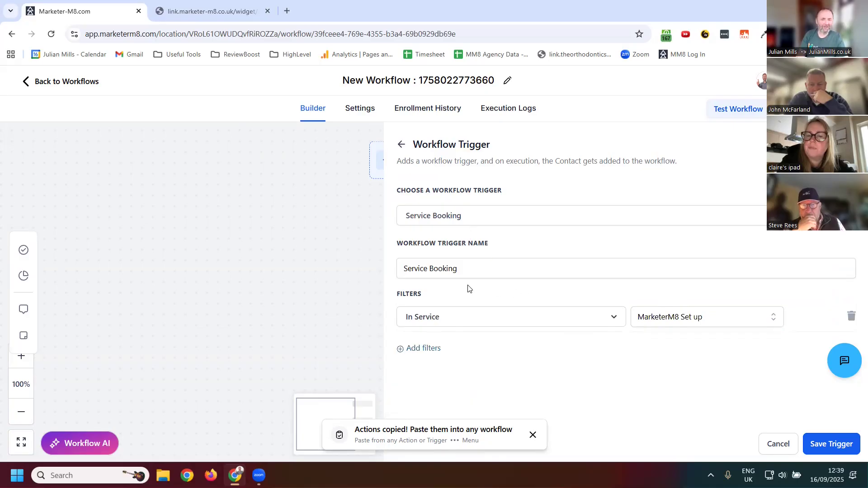
- Add an Appointment Status filter set to Confirmed, review the other status options, and save the trigger
click(425, 349)
click(425, 357)
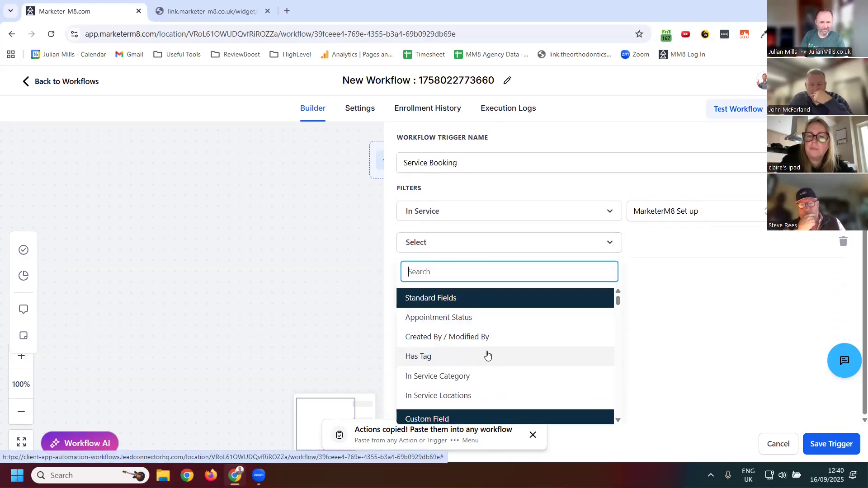
click(458, 323)
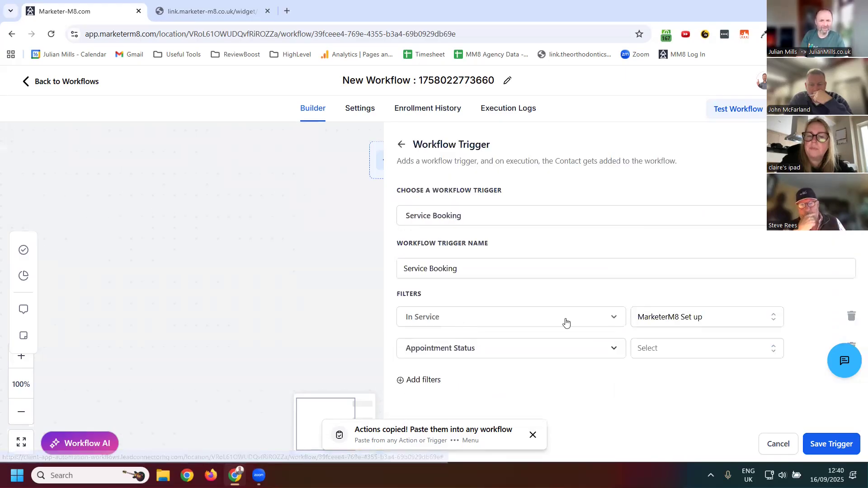
click(685, 348)
click(690, 414)
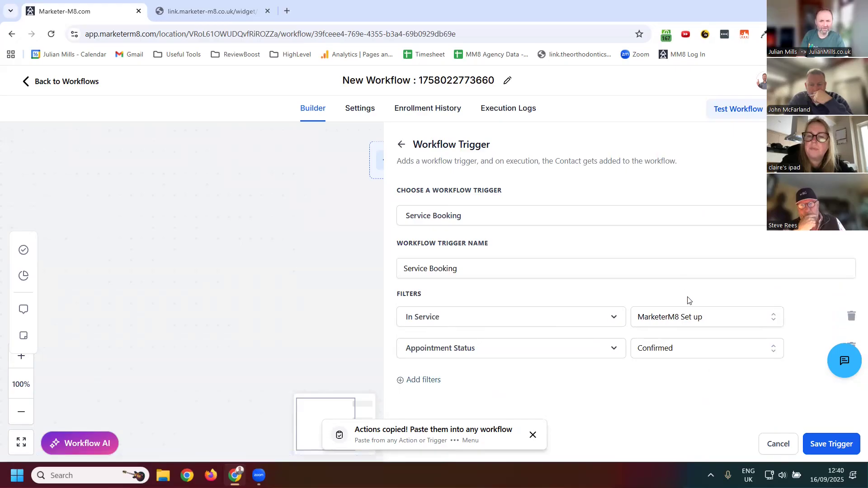
click(707, 356)
scroll(790, 347, down, 2)
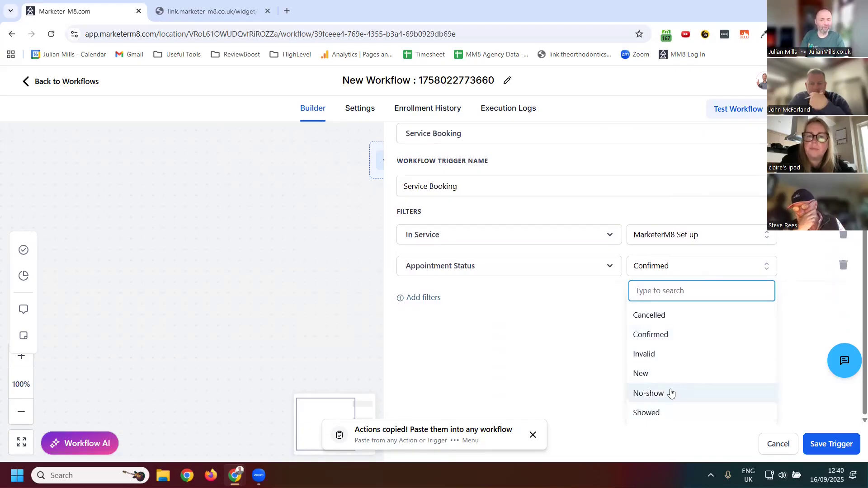
click(662, 336)
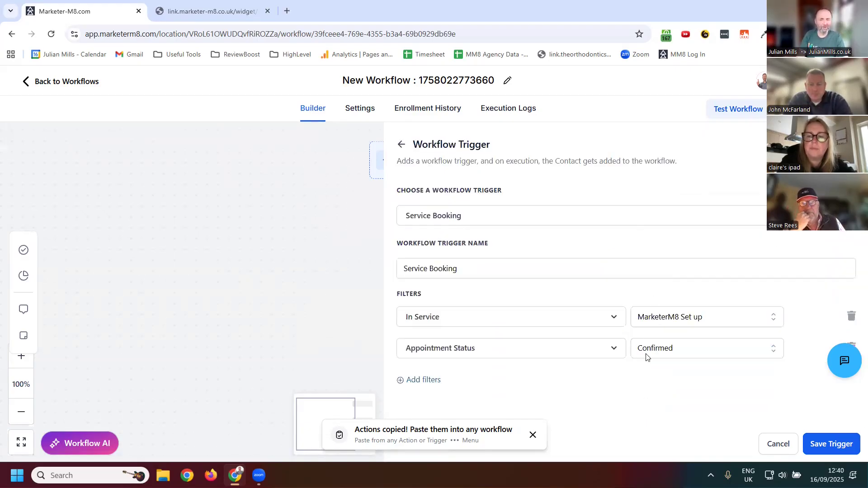
click(833, 444)
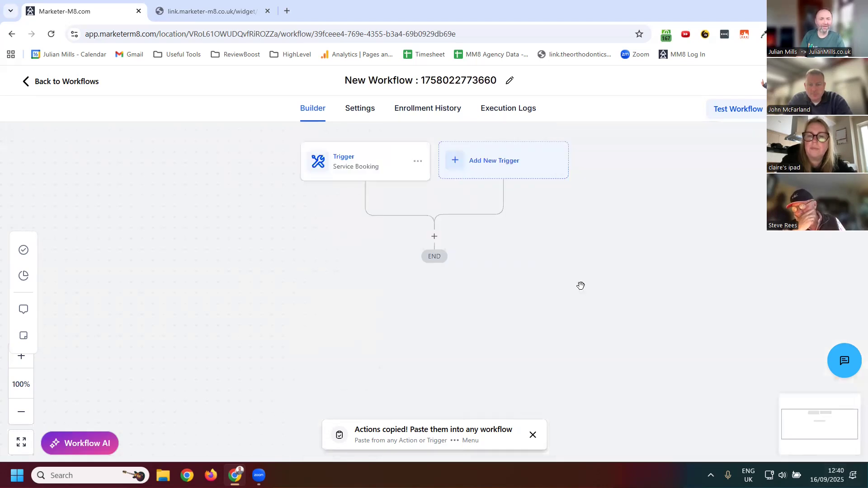
- Open a Send Email action below the trigger and examine its sender, subject, template and message fields
click(434, 236)
text(email)
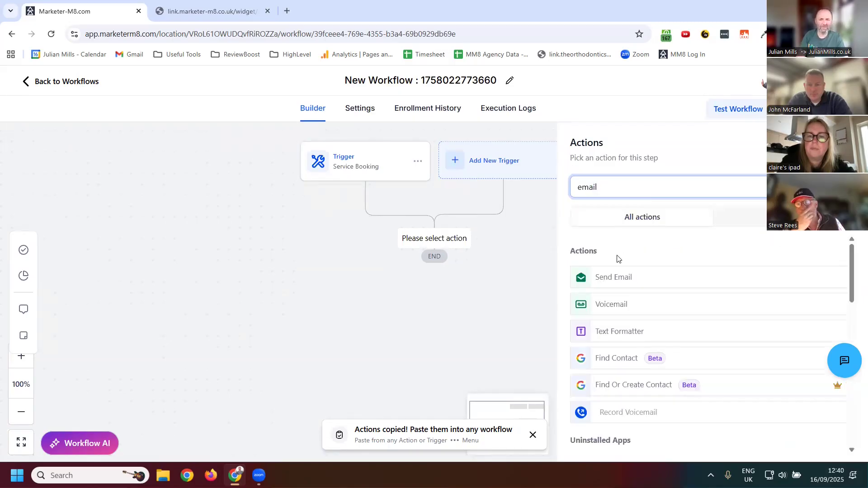
click(635, 281)
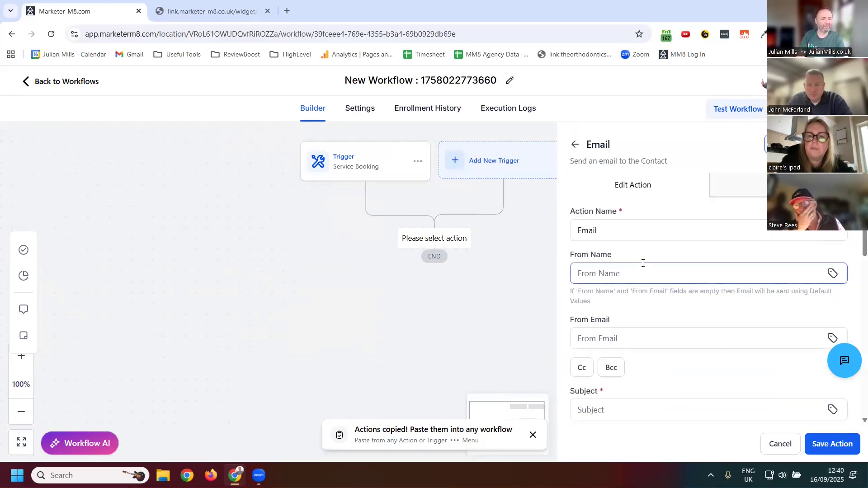
scroll(655, 344, down, 3)
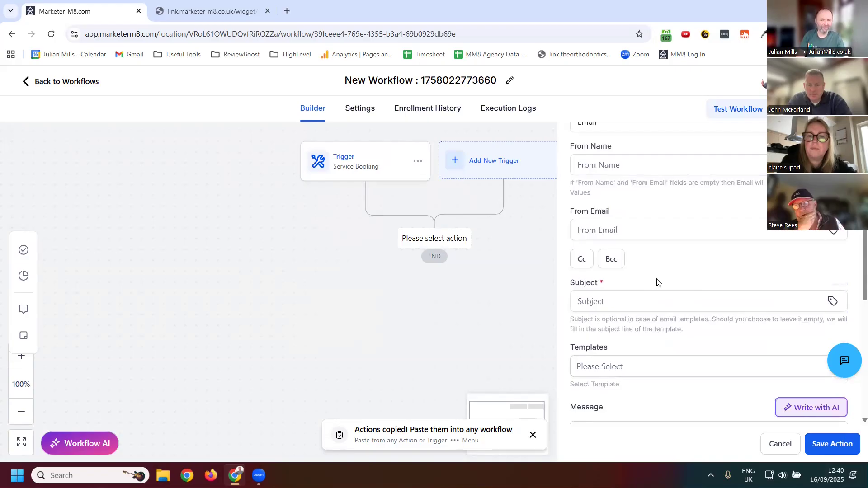
scroll(651, 262, up, 2)
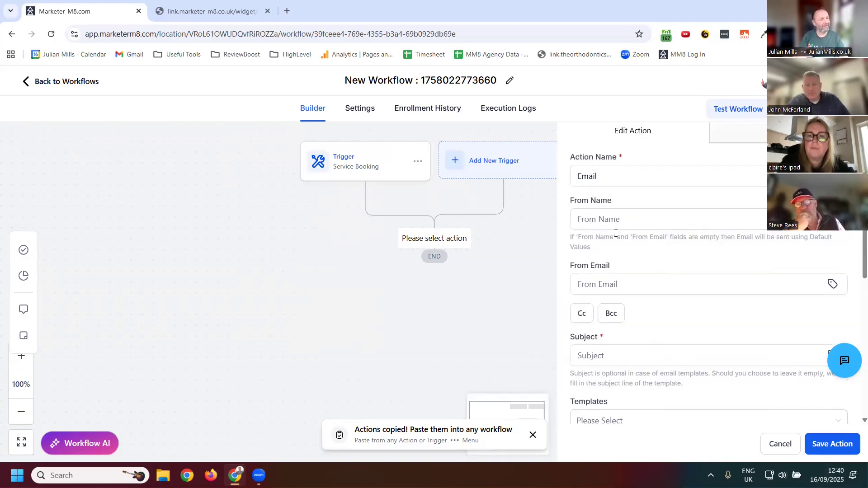
scroll(619, 258, up, 1)
scroll(629, 307, down, 3)
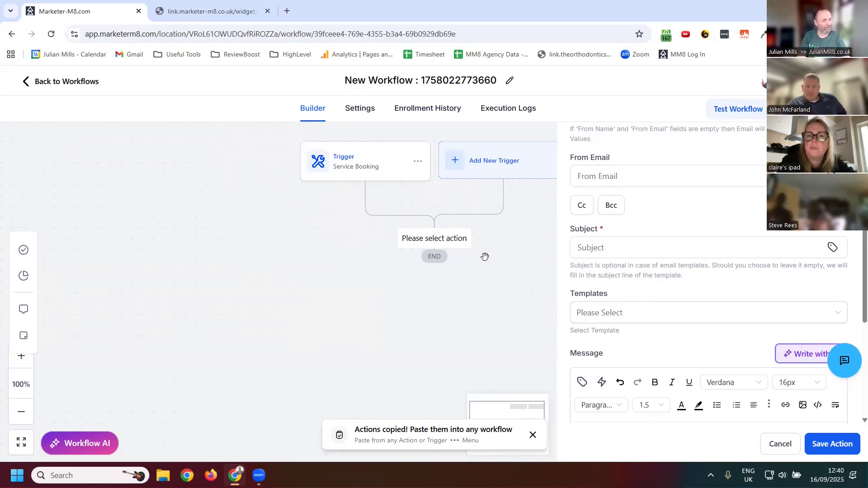
scroll(498, 296, down, 3)
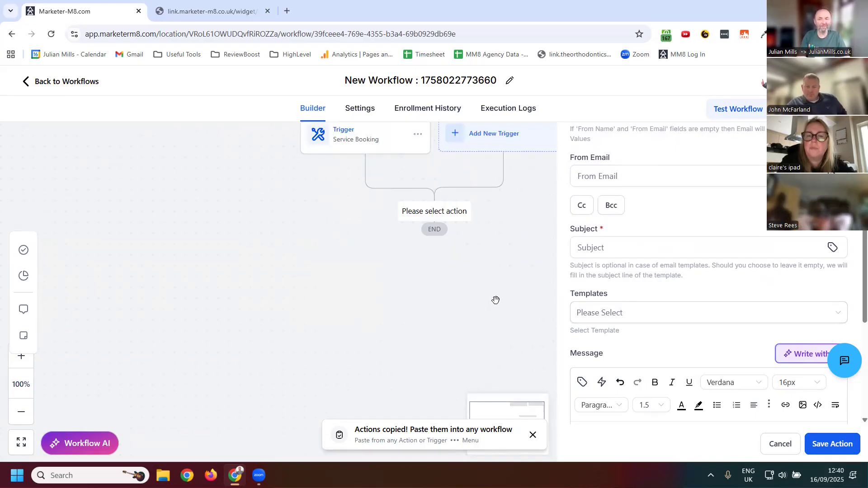
- Leave the workflow builder for the workflow list, discarding the unsaved changes
click(62, 84)
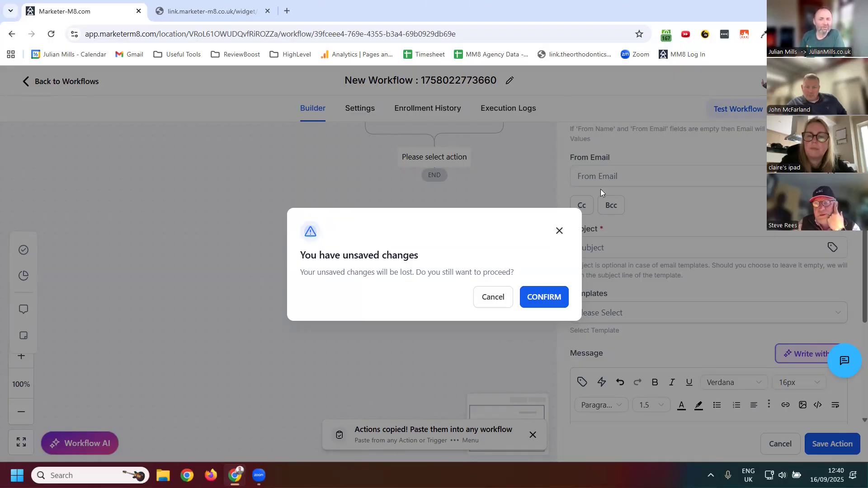
click(552, 233)
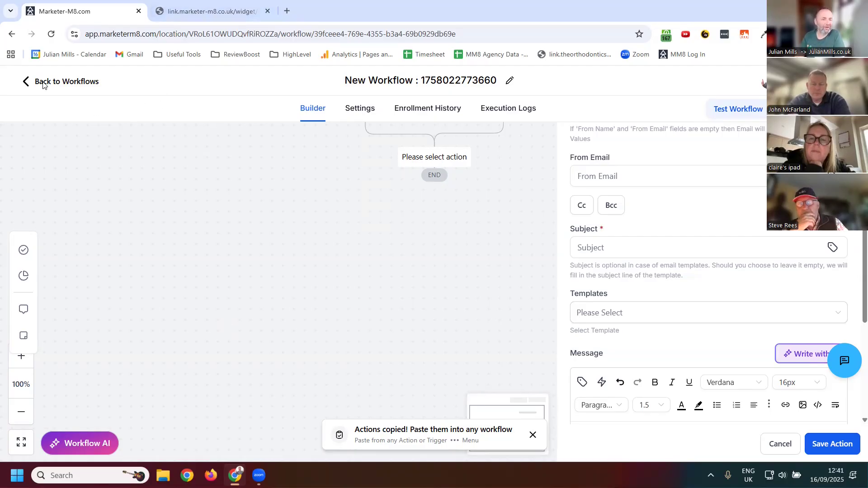
click(113, 106)
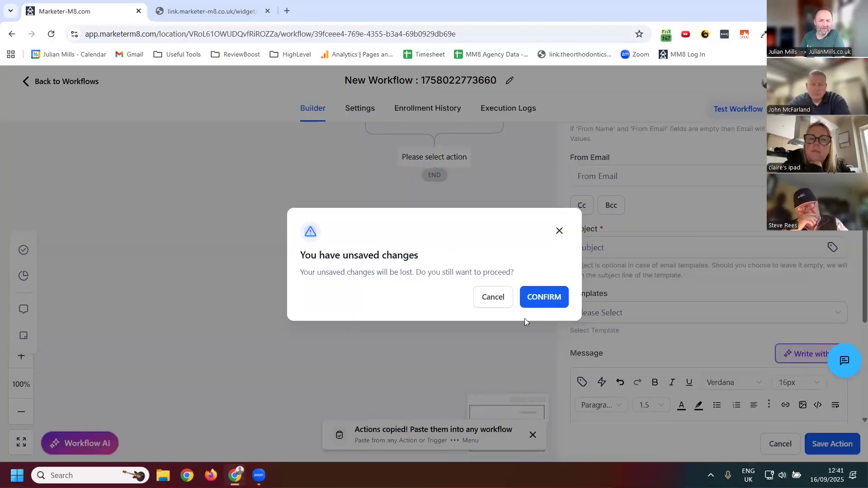
click(546, 299)
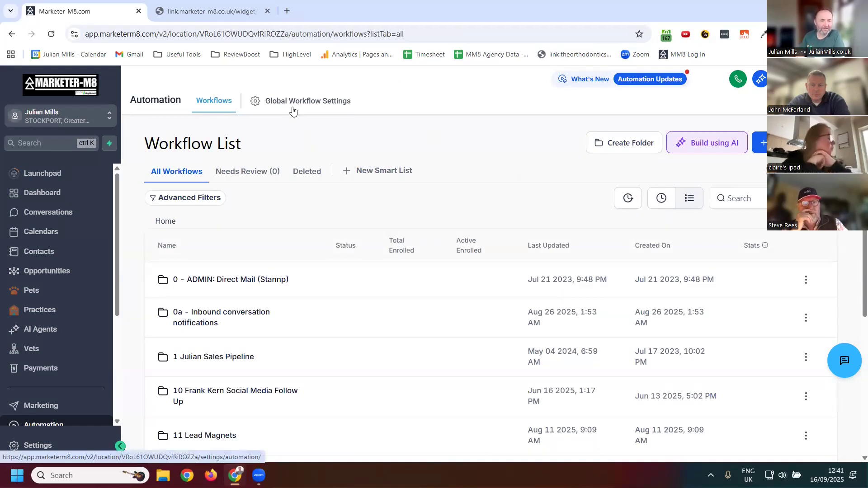
- Open the Services section of the calendar settings, view the public services booking page, and return to the settings
click(39, 252)
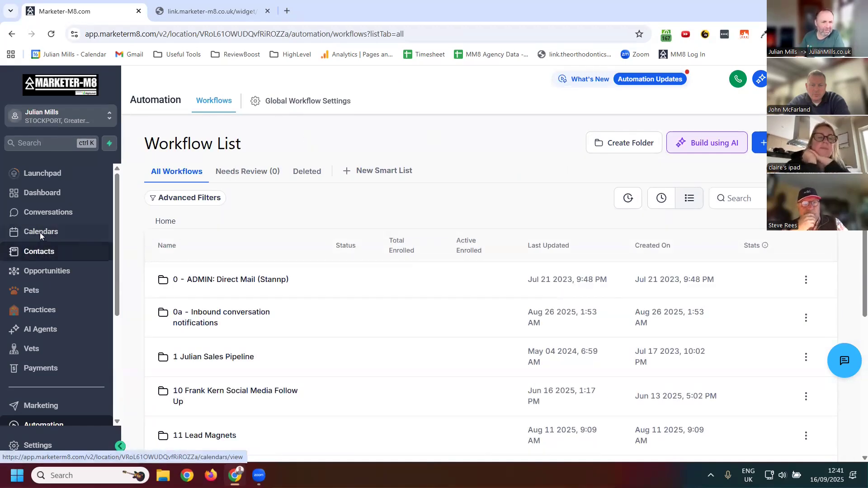
click(40, 232)
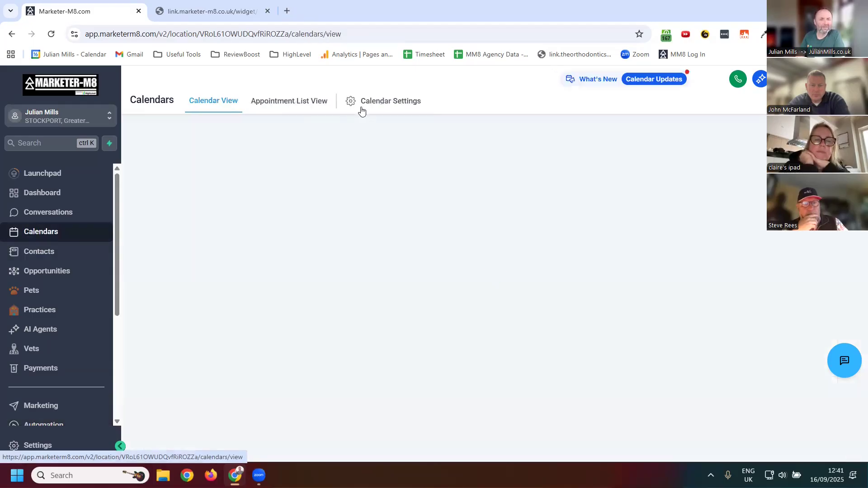
click(378, 103)
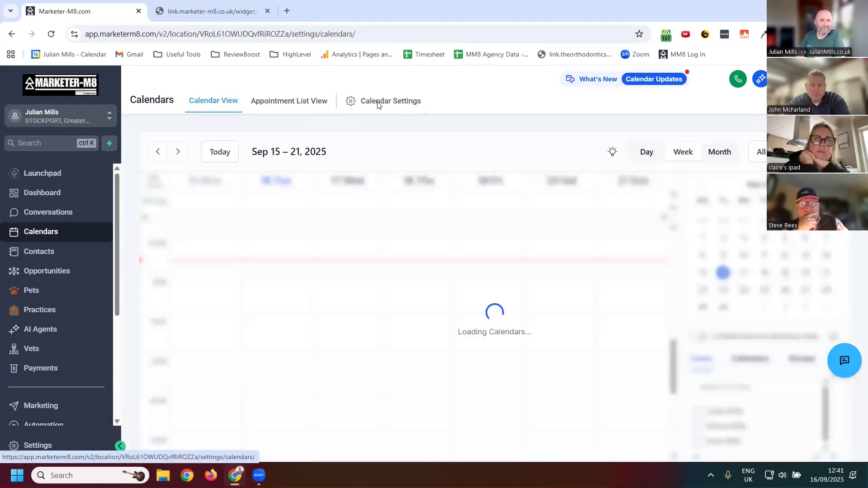
click(252, 103)
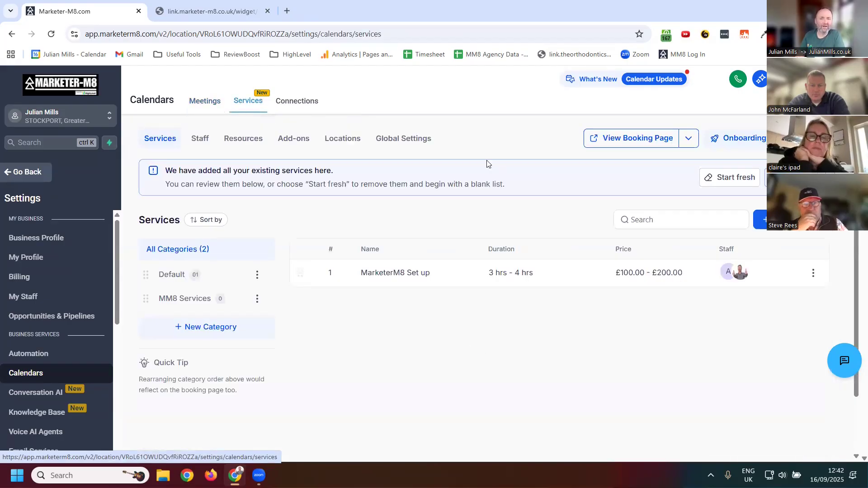
click(633, 140)
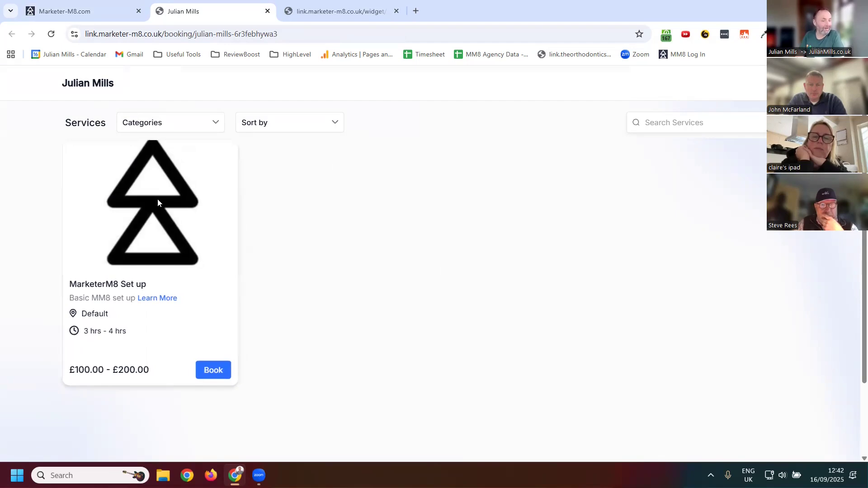
click(78, 7)
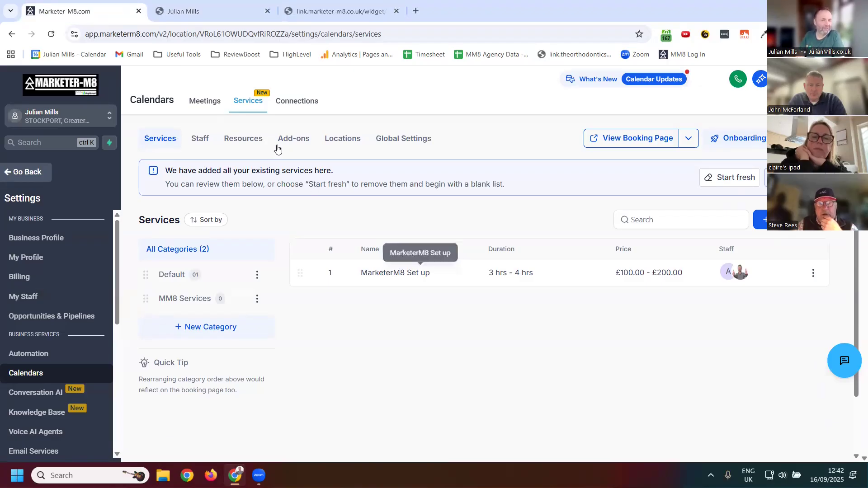
- Show the meeting calendars, look at the Client Call - 1 Hour calendar's meeting details, and return to the calendars list
click(204, 105)
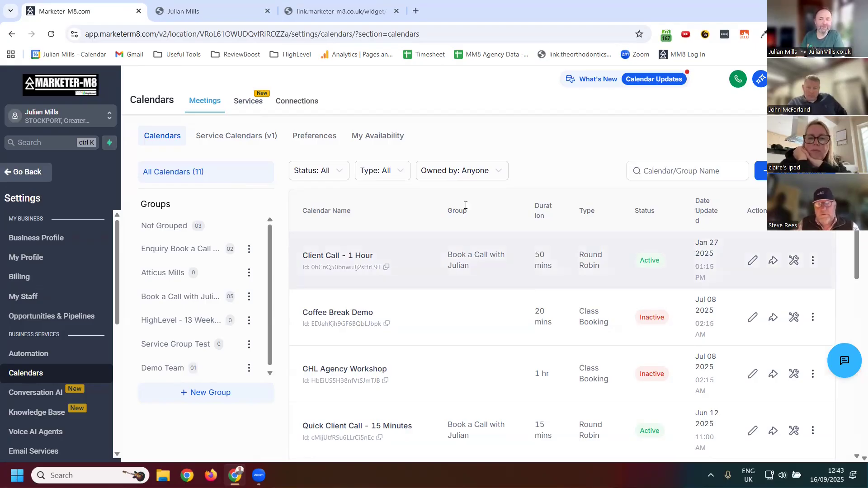
click(754, 261)
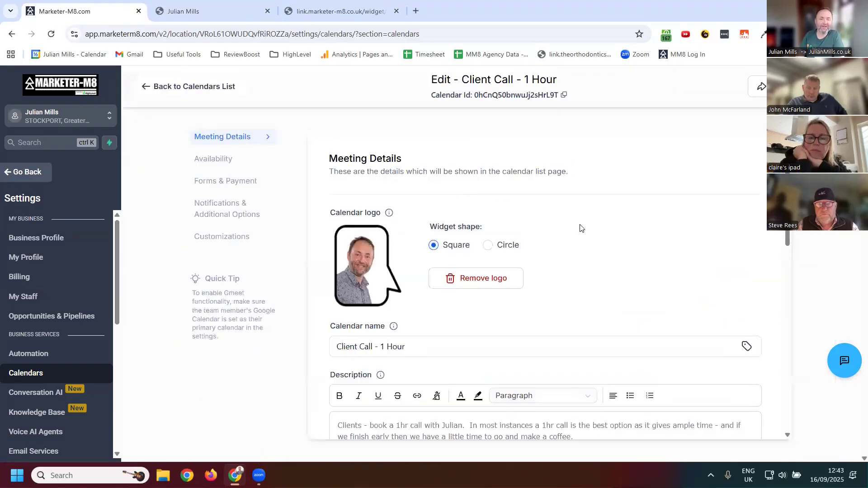
click(181, 87)
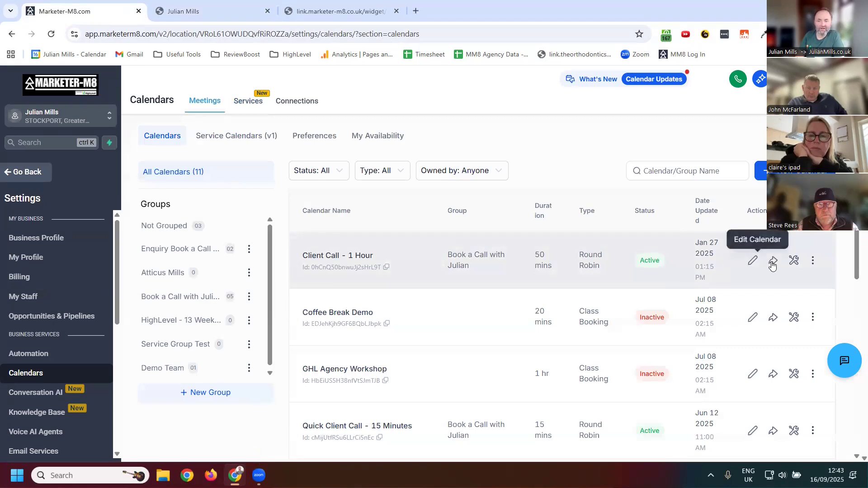
- Open the sharing options of the Client Call - 1 Hour calendar, view its scheduling links, and highlight its embed code
click(773, 262)
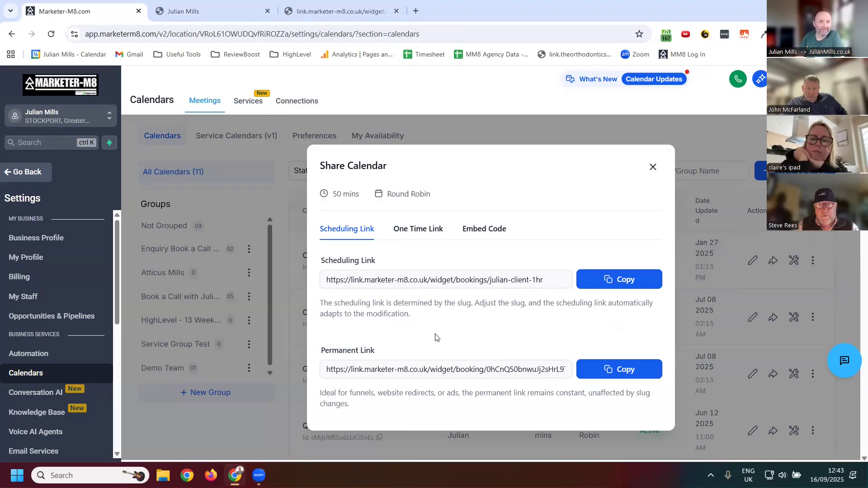
click(488, 233)
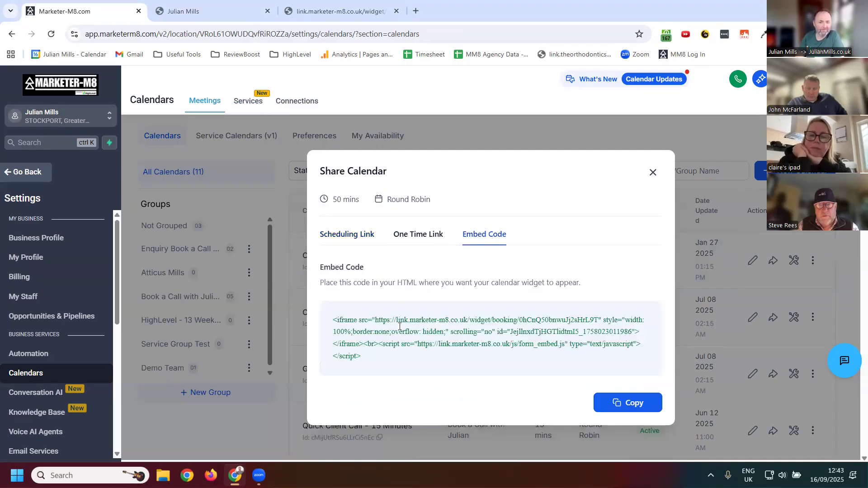
drag(364, 358, 331, 324)
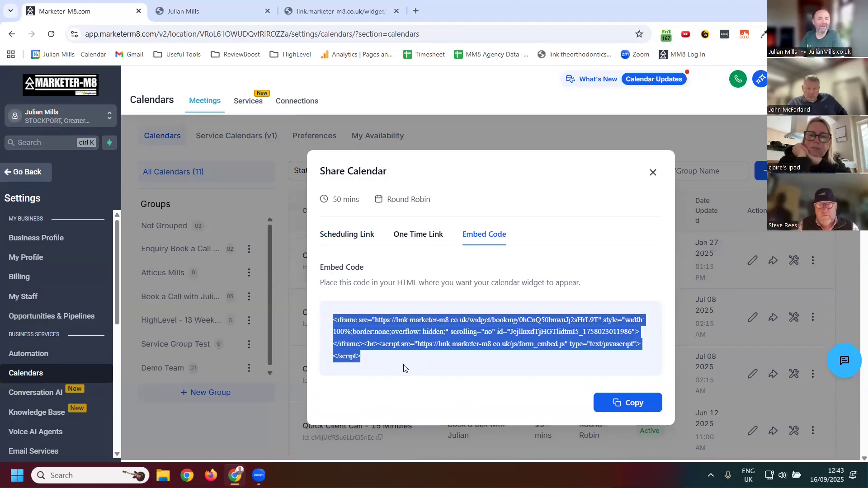
- Open marketerm8.com in a new browser tab and view the Discovery Call calendar embedded on its Demo page
click(416, 14)
text(ma)
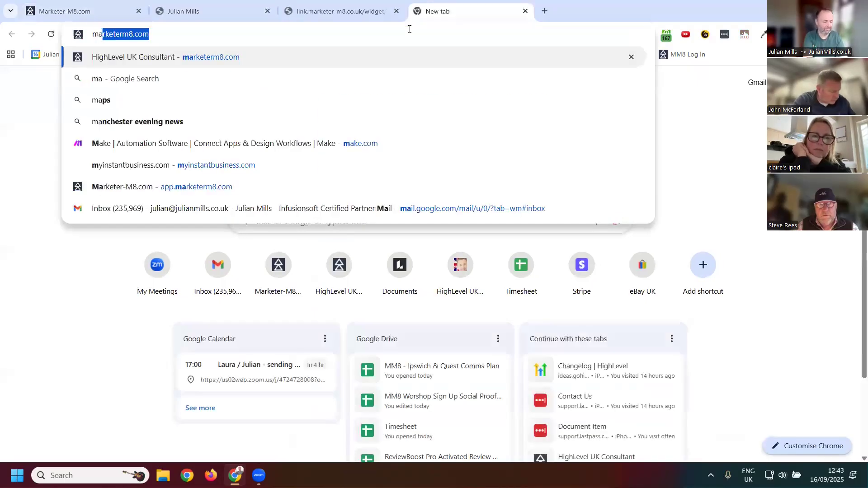
text(rketerm)
key(Return)
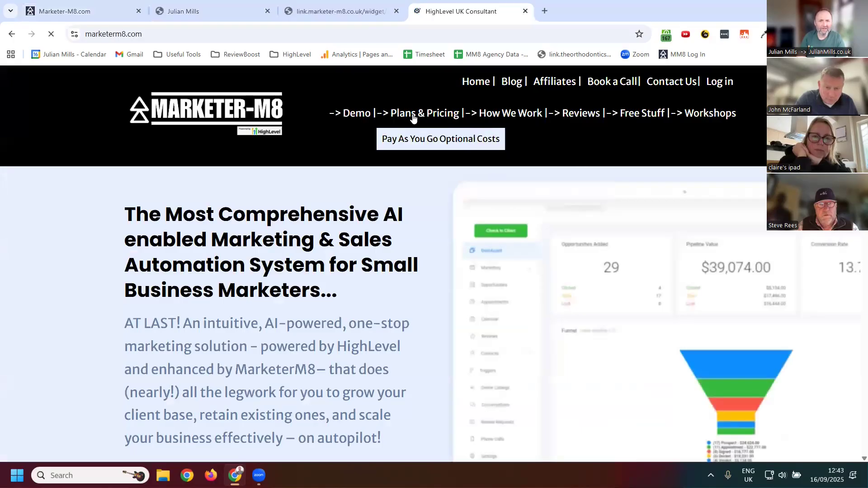
click(357, 115)
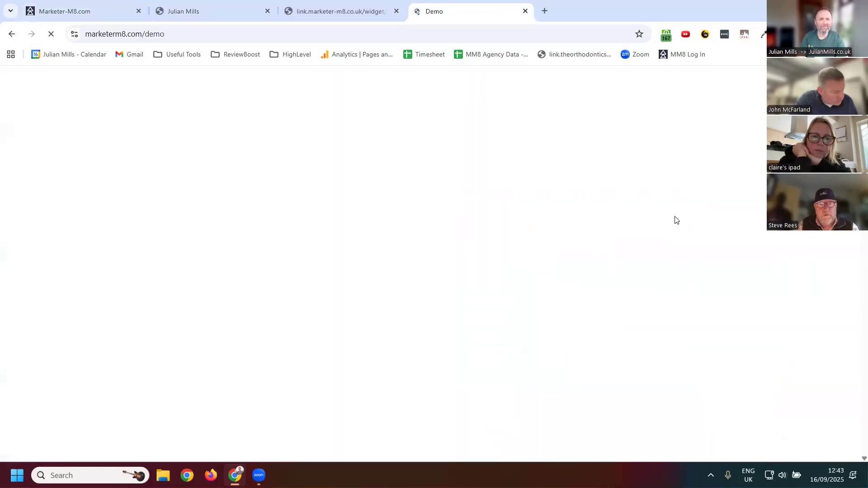
scroll(672, 226, down, 9)
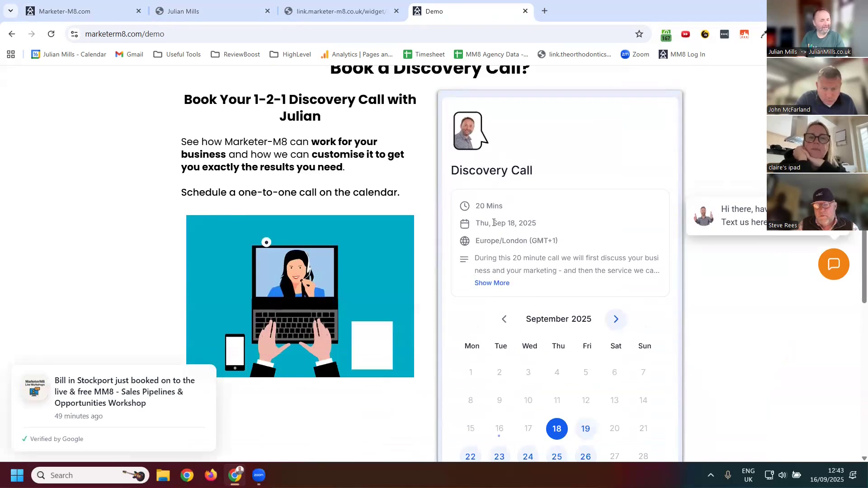
scroll(490, 250, down, 2)
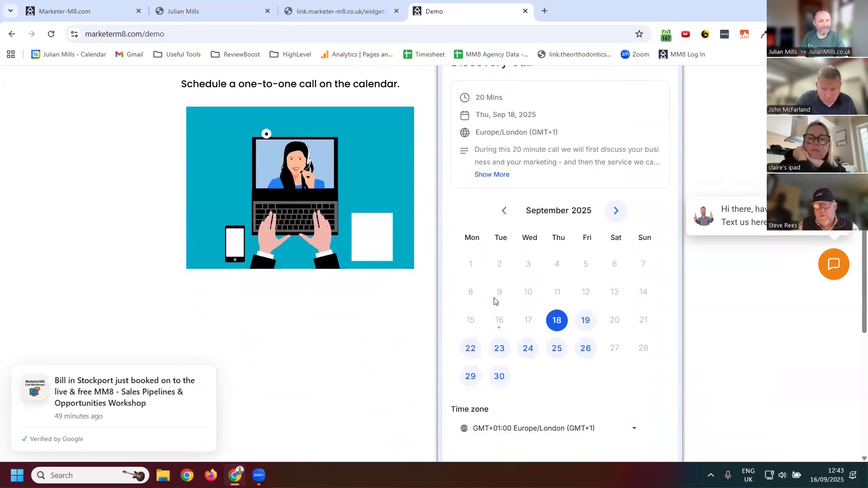
scroll(495, 301, down, 2)
scroll(488, 256, up, 5)
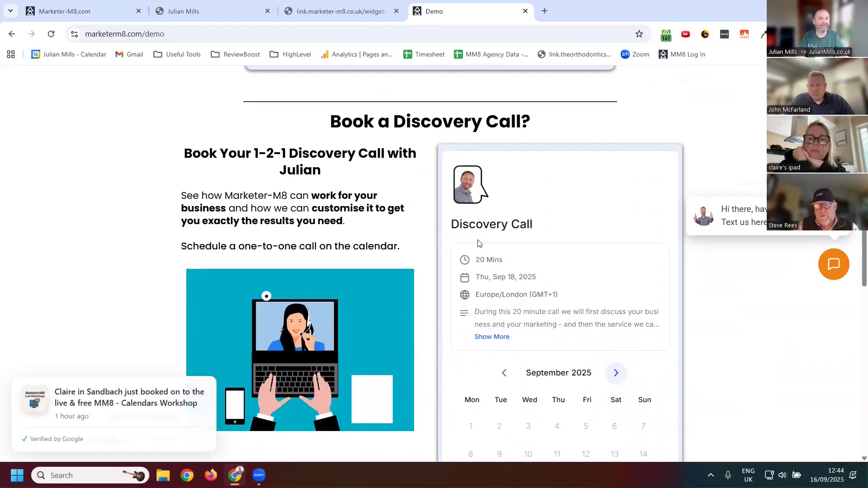
- Open the /call booking page on the consultant's website, view the 1hr Discovery / Strategy Call calendar, and return to the call options
click(176, 31)
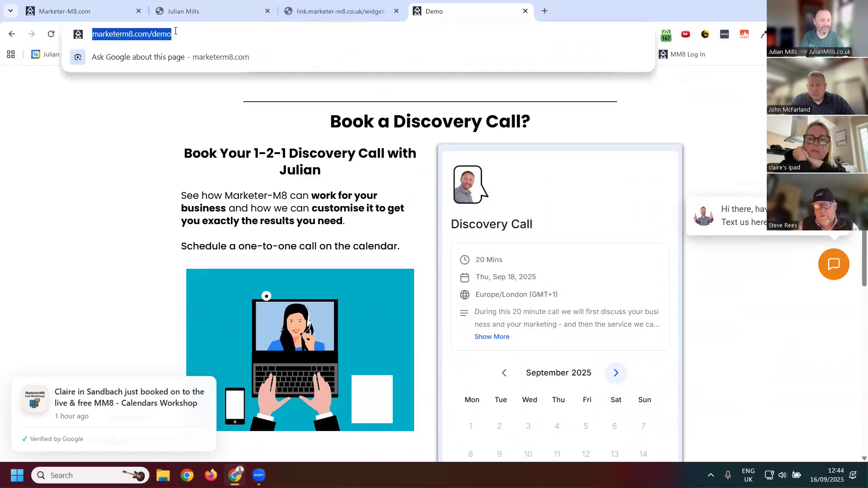
text(julianmills.co.uk)
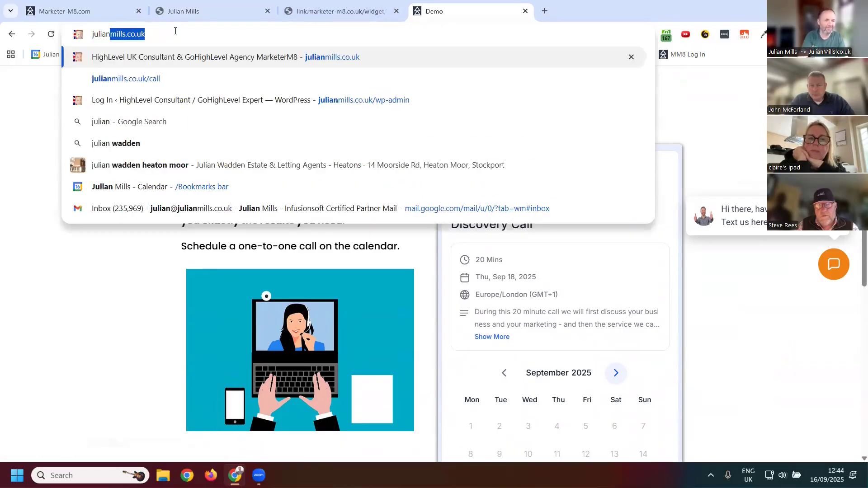
key(Right)
text(/)
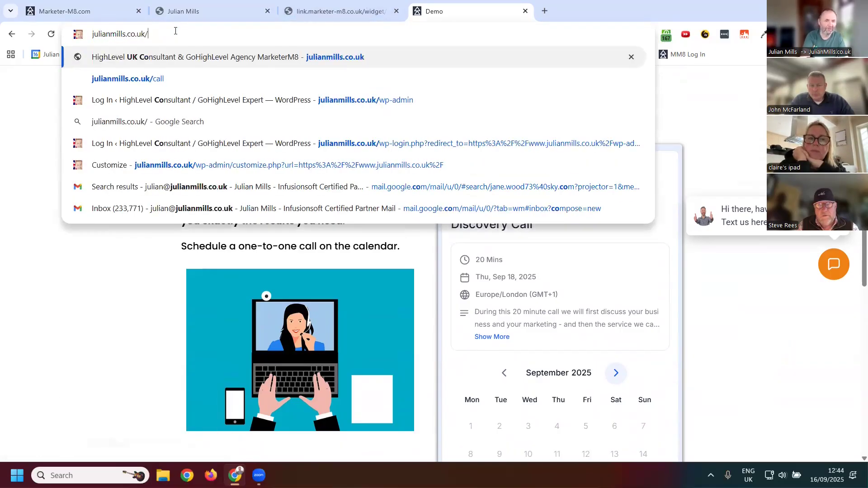
text(call)
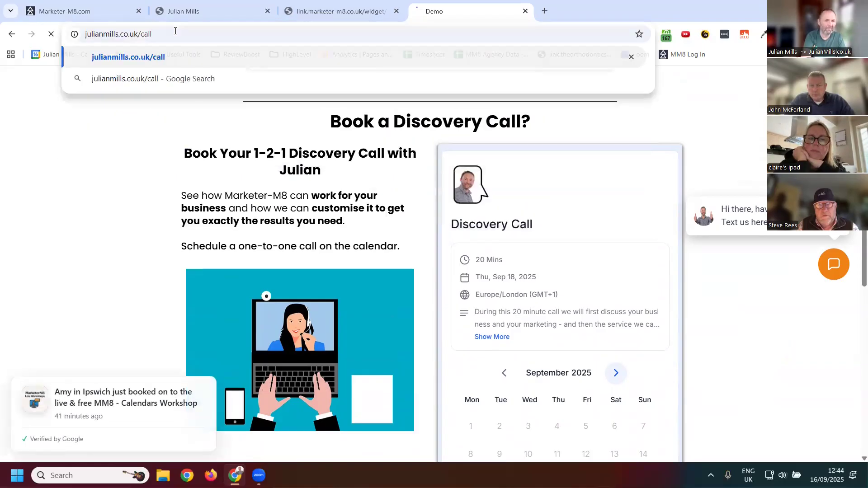
key(Return)
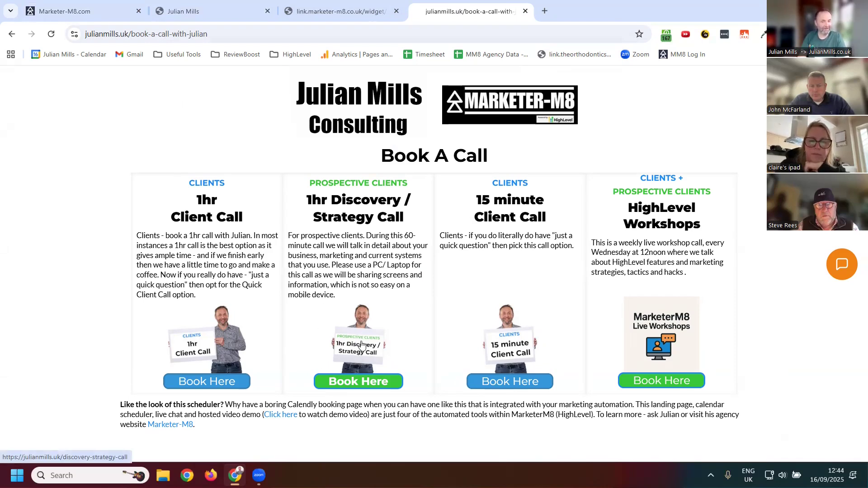
click(368, 357)
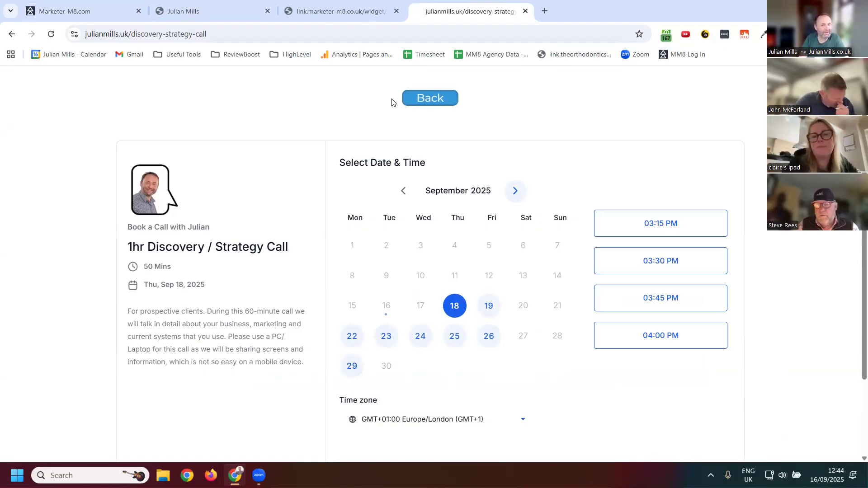
click(422, 99)
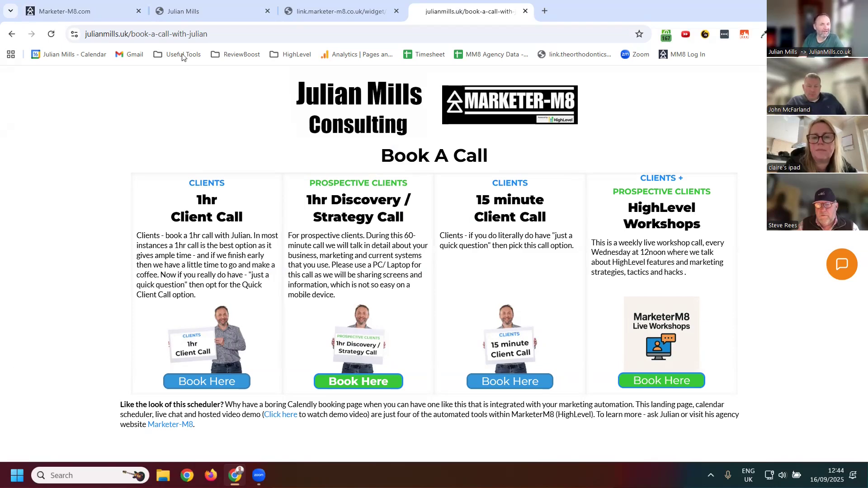
- Close the sharing options back in the calendar settings and show the calendars in the Enquiry Book a Call group
click(104, 13)
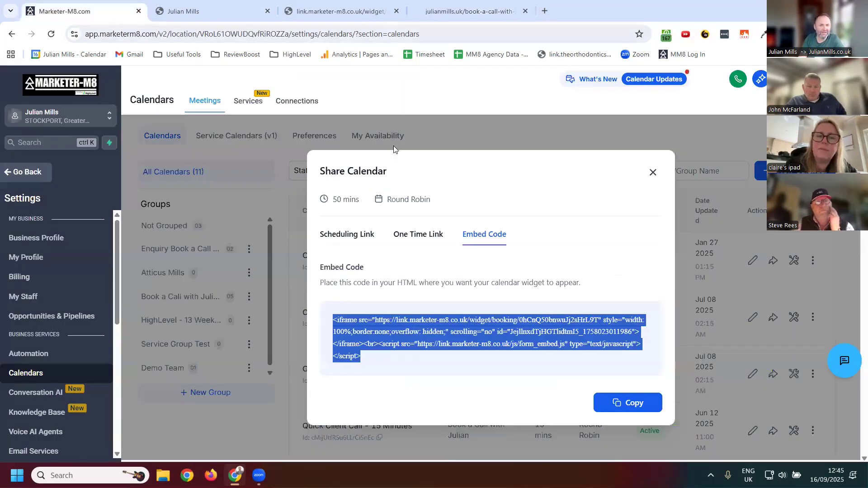
click(652, 172)
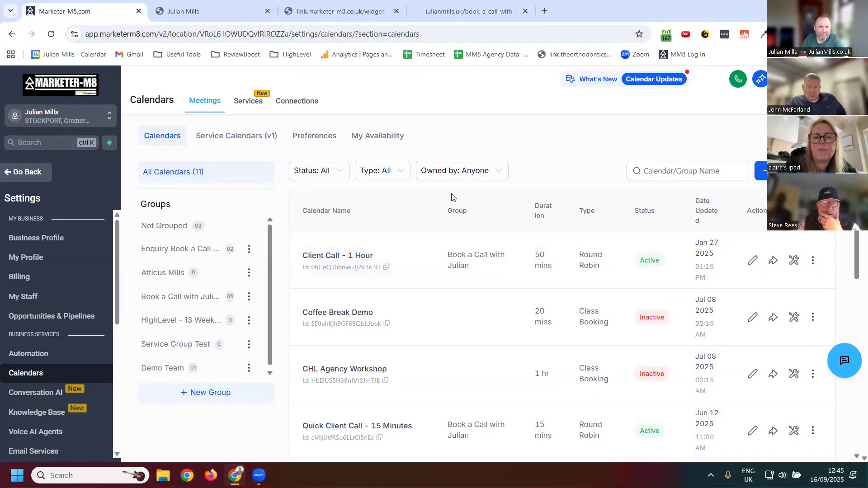
click(227, 138)
click(155, 139)
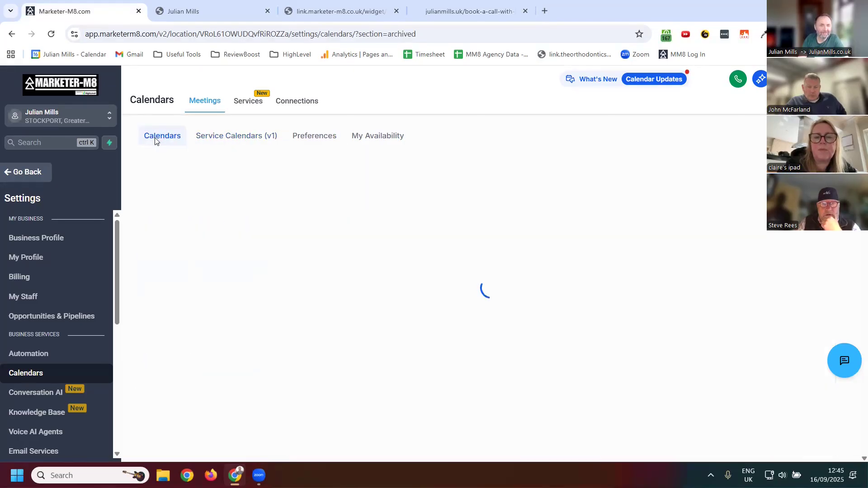
scroll(222, 325, down, 1)
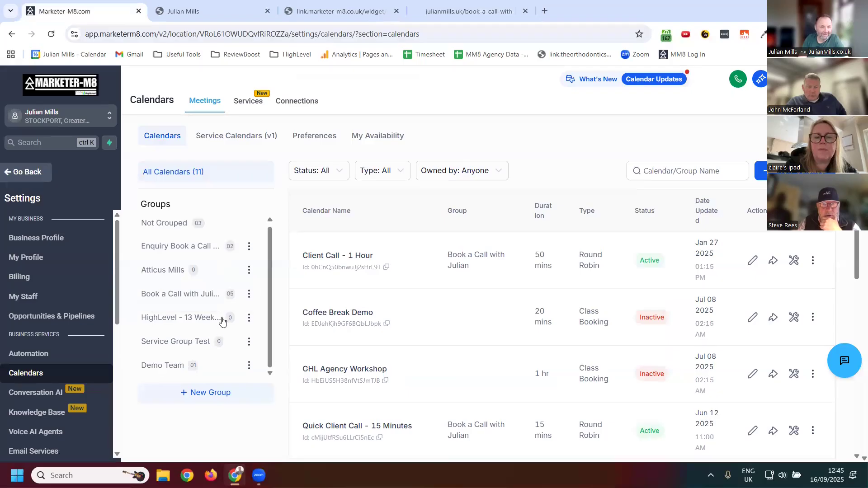
click(163, 245)
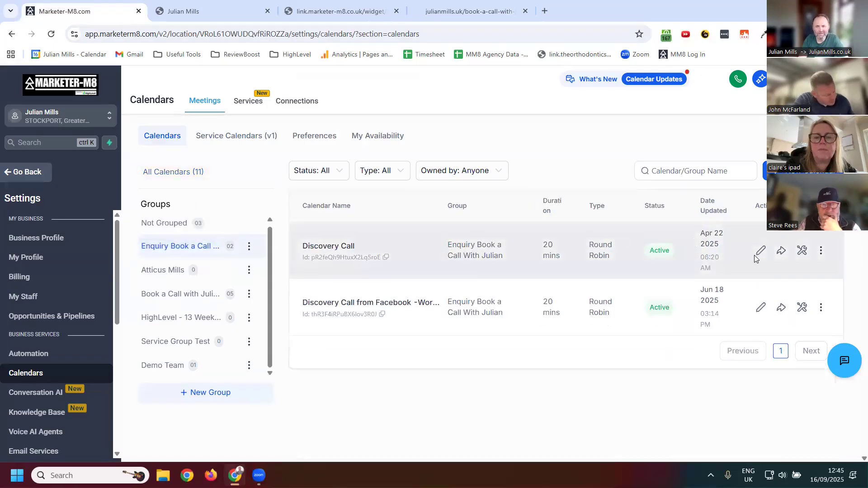